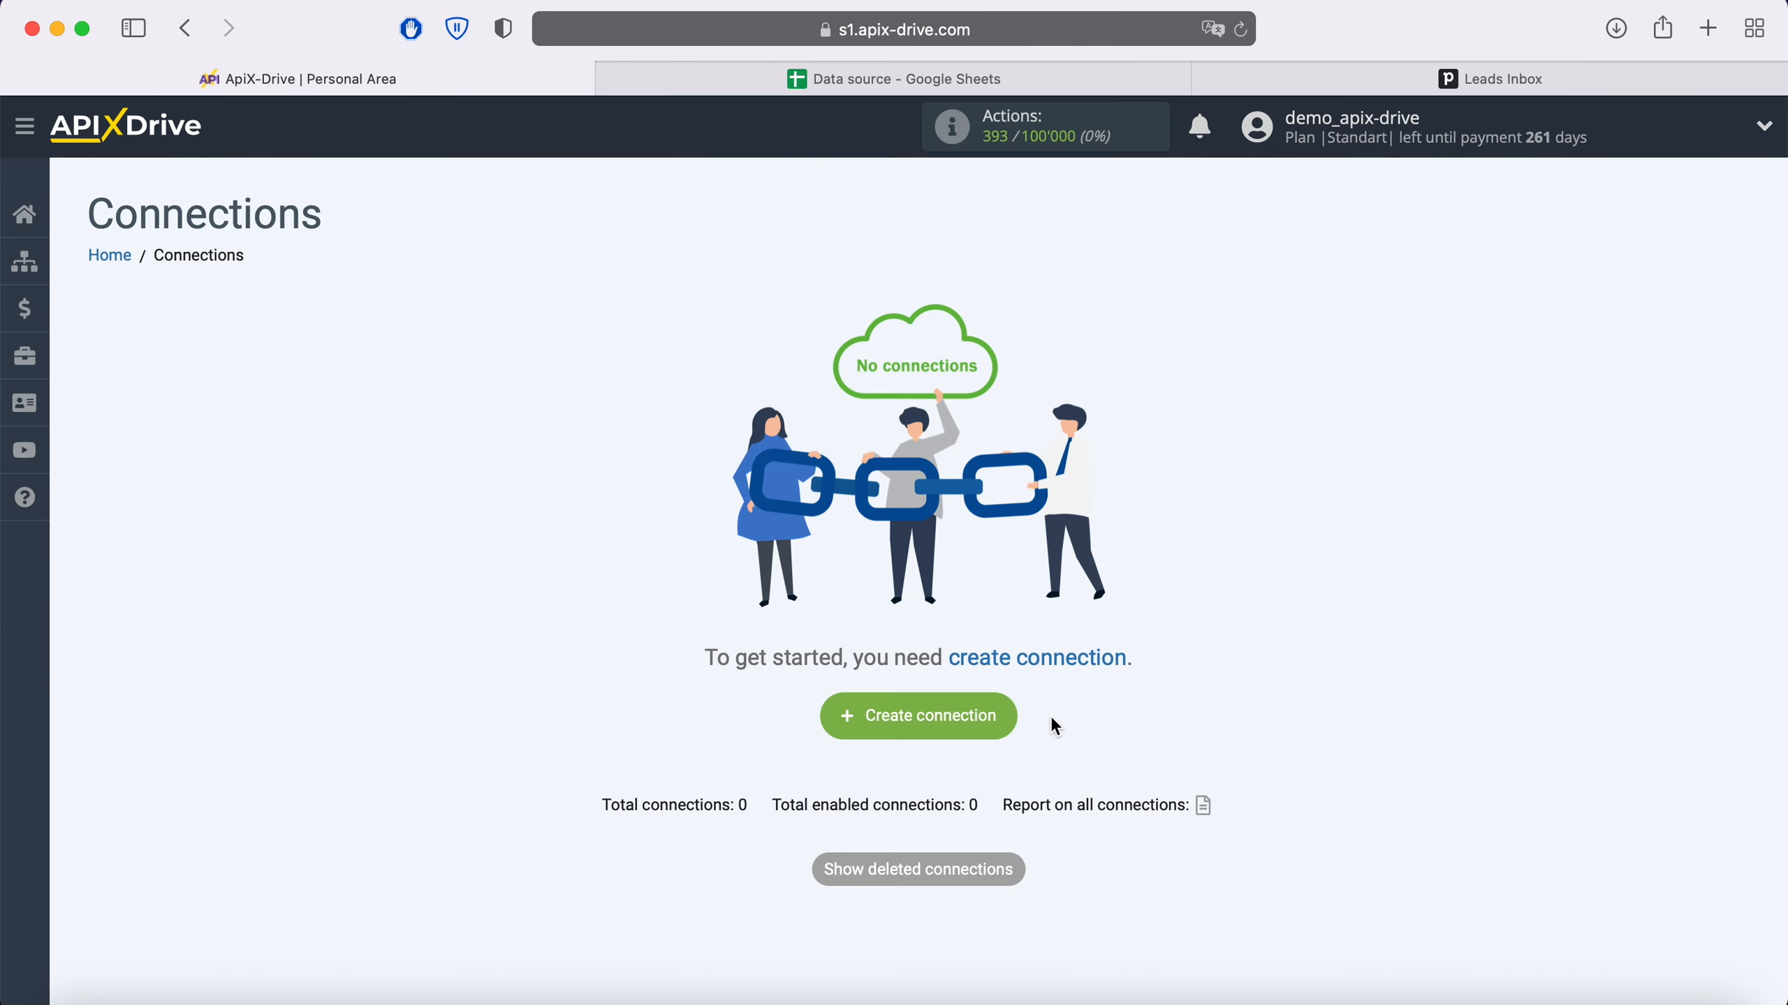
# Create a new connection and choose Google Sheets as its data source system.
pyautogui.click(999, 717)
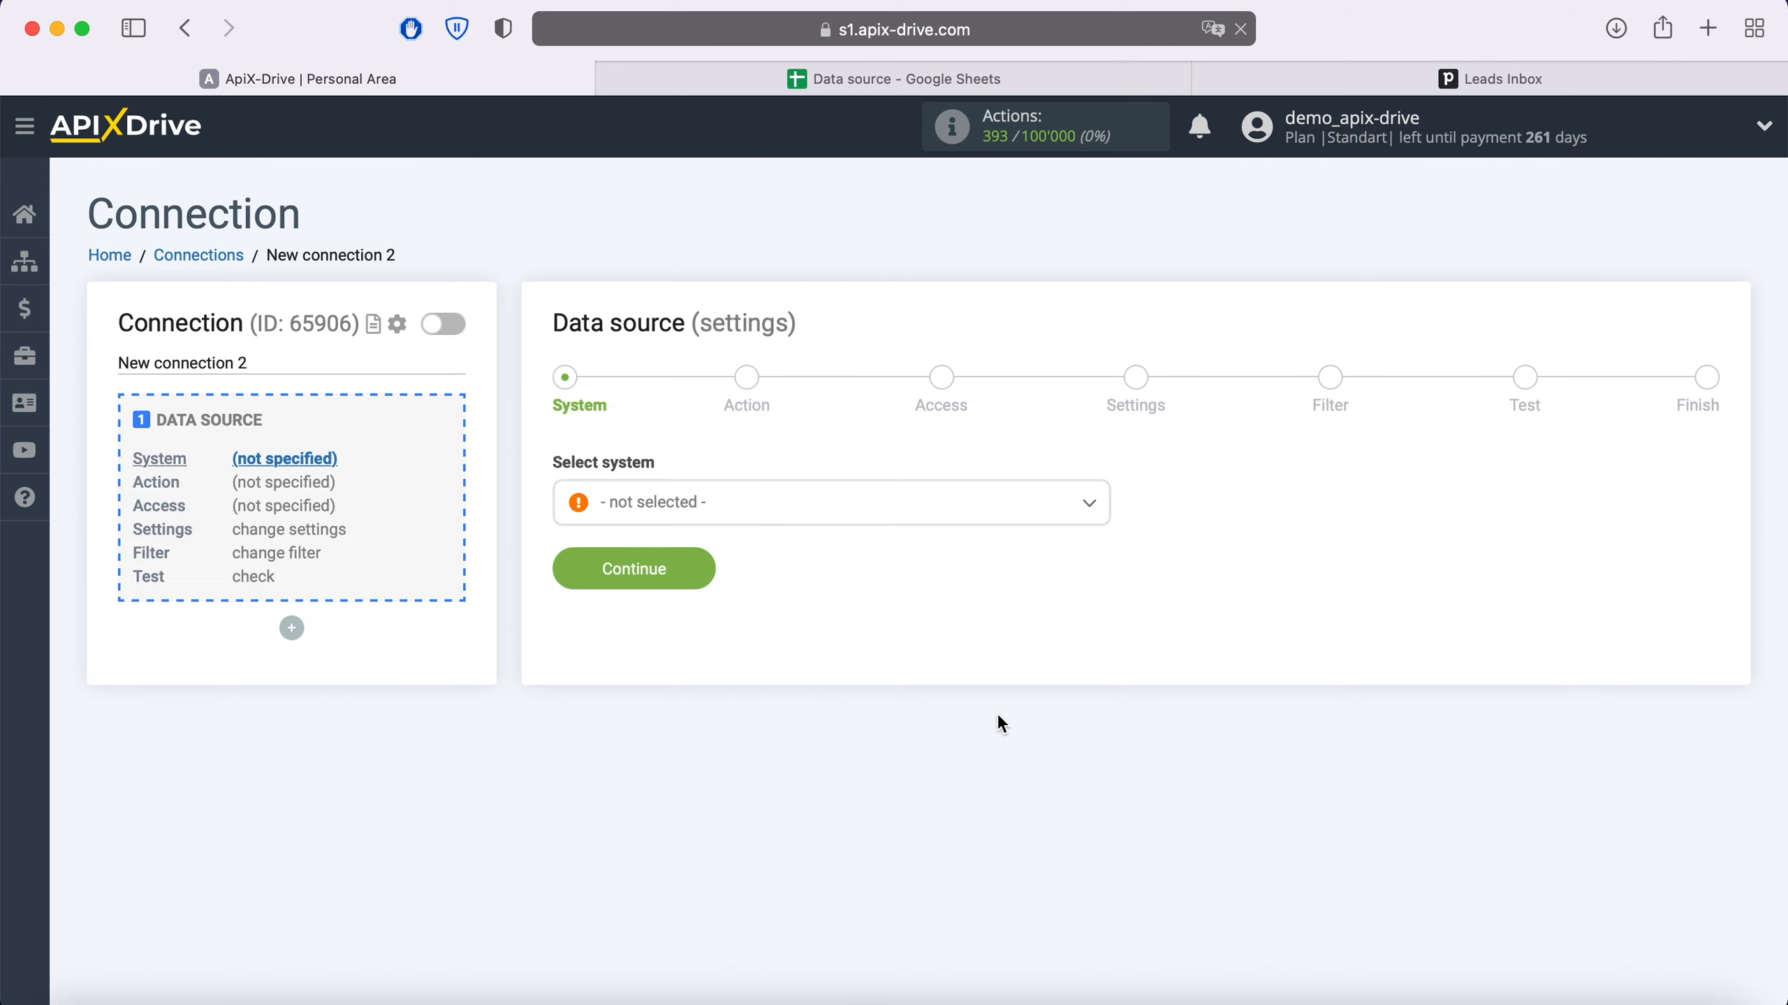
pyautogui.click(794, 515)
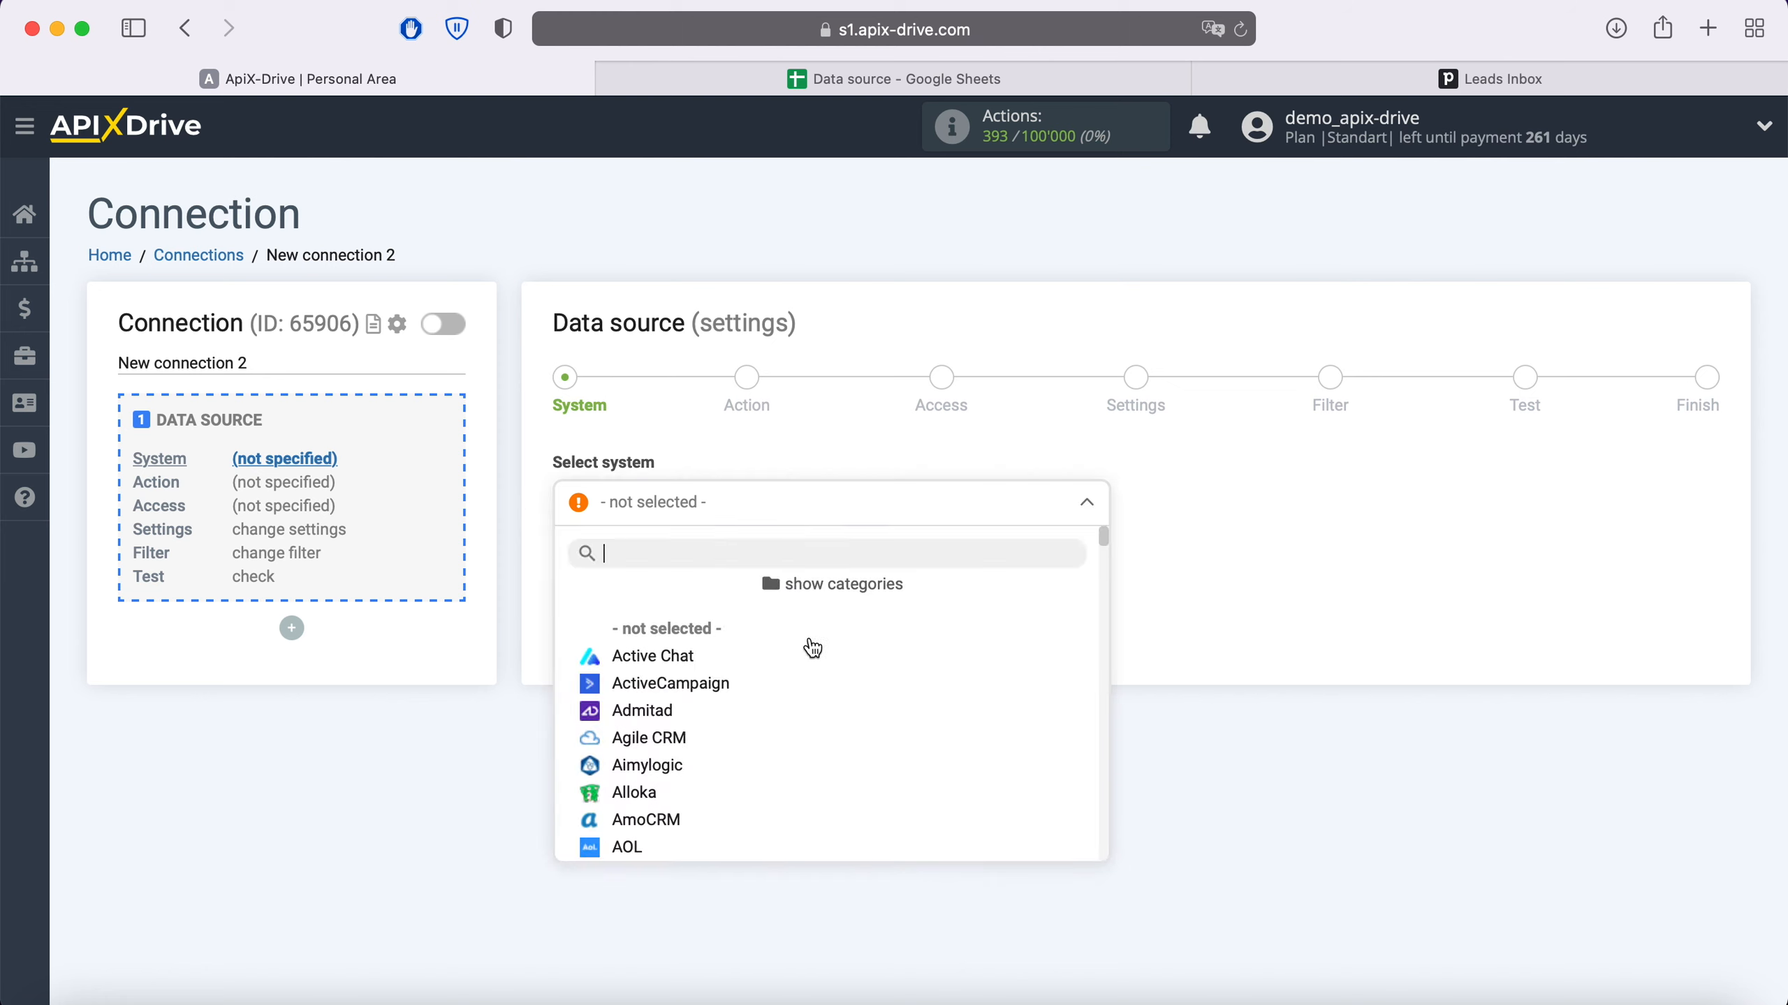
pyautogui.scroll(-10, 833, 689)
pyautogui.scroll(-15, 831, 700)
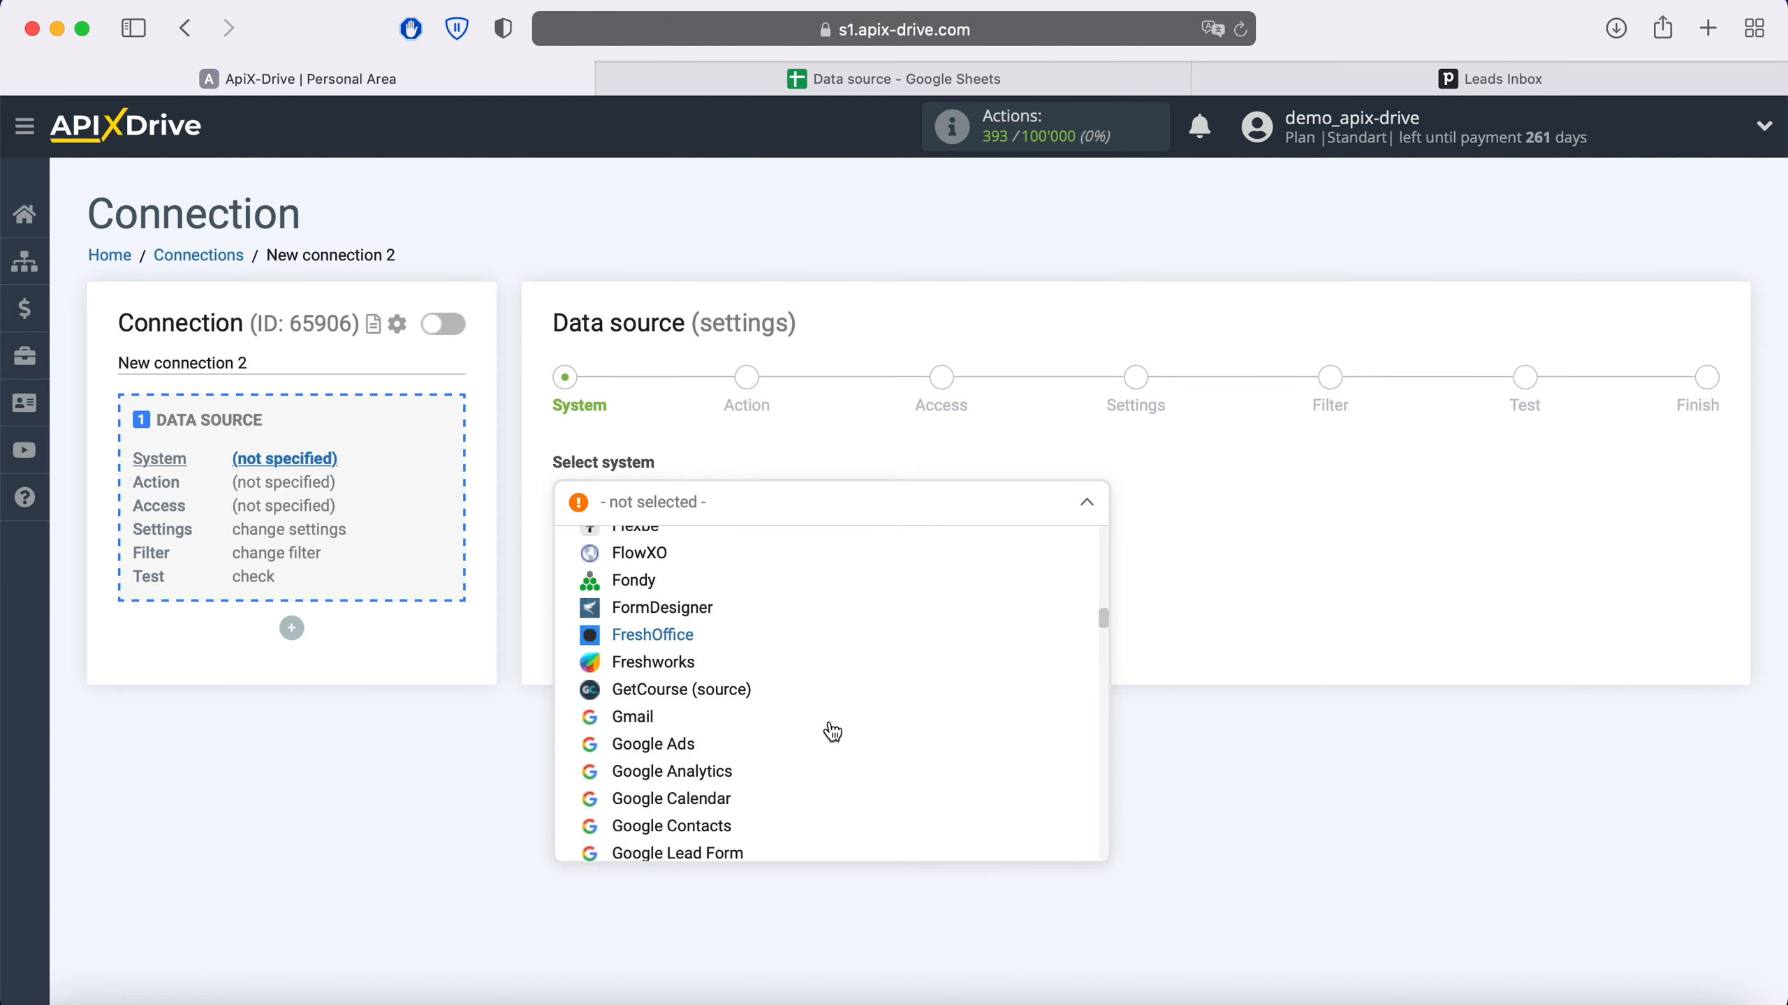
pyautogui.click(679, 725)
pyautogui.click(697, 574)
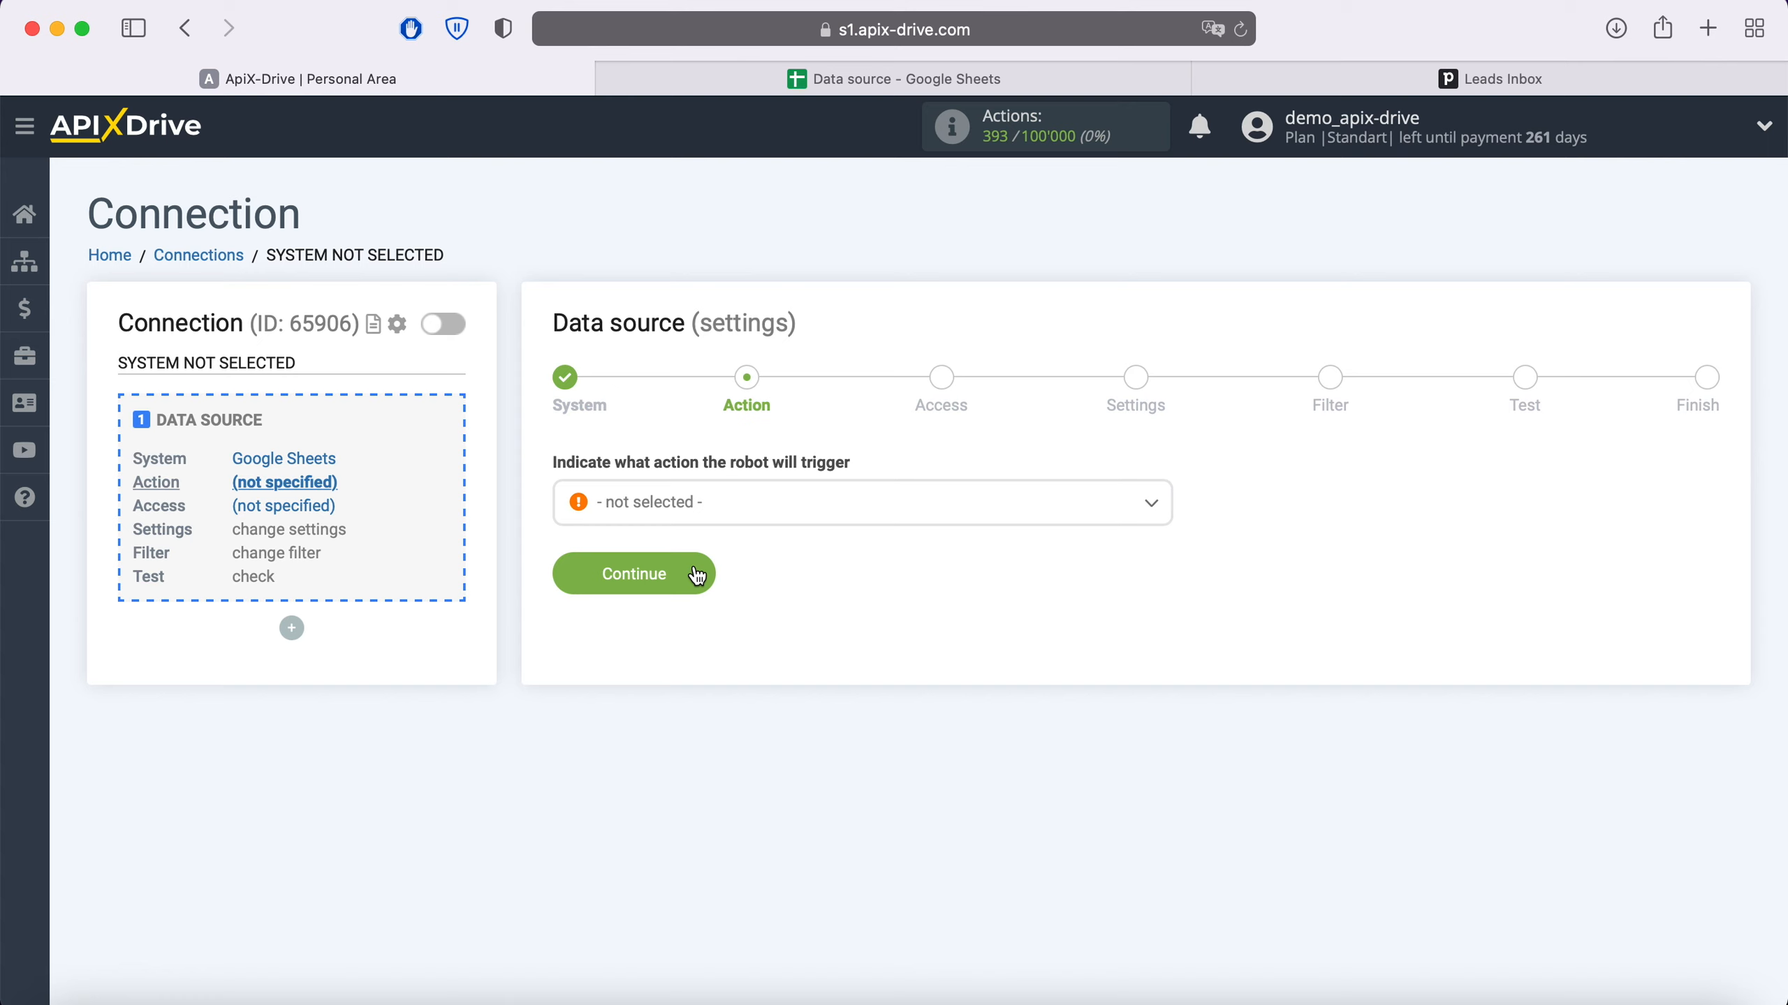
# Set the data source action to Get Rows (new) and continue to the access settings.
pyautogui.click(719, 520)
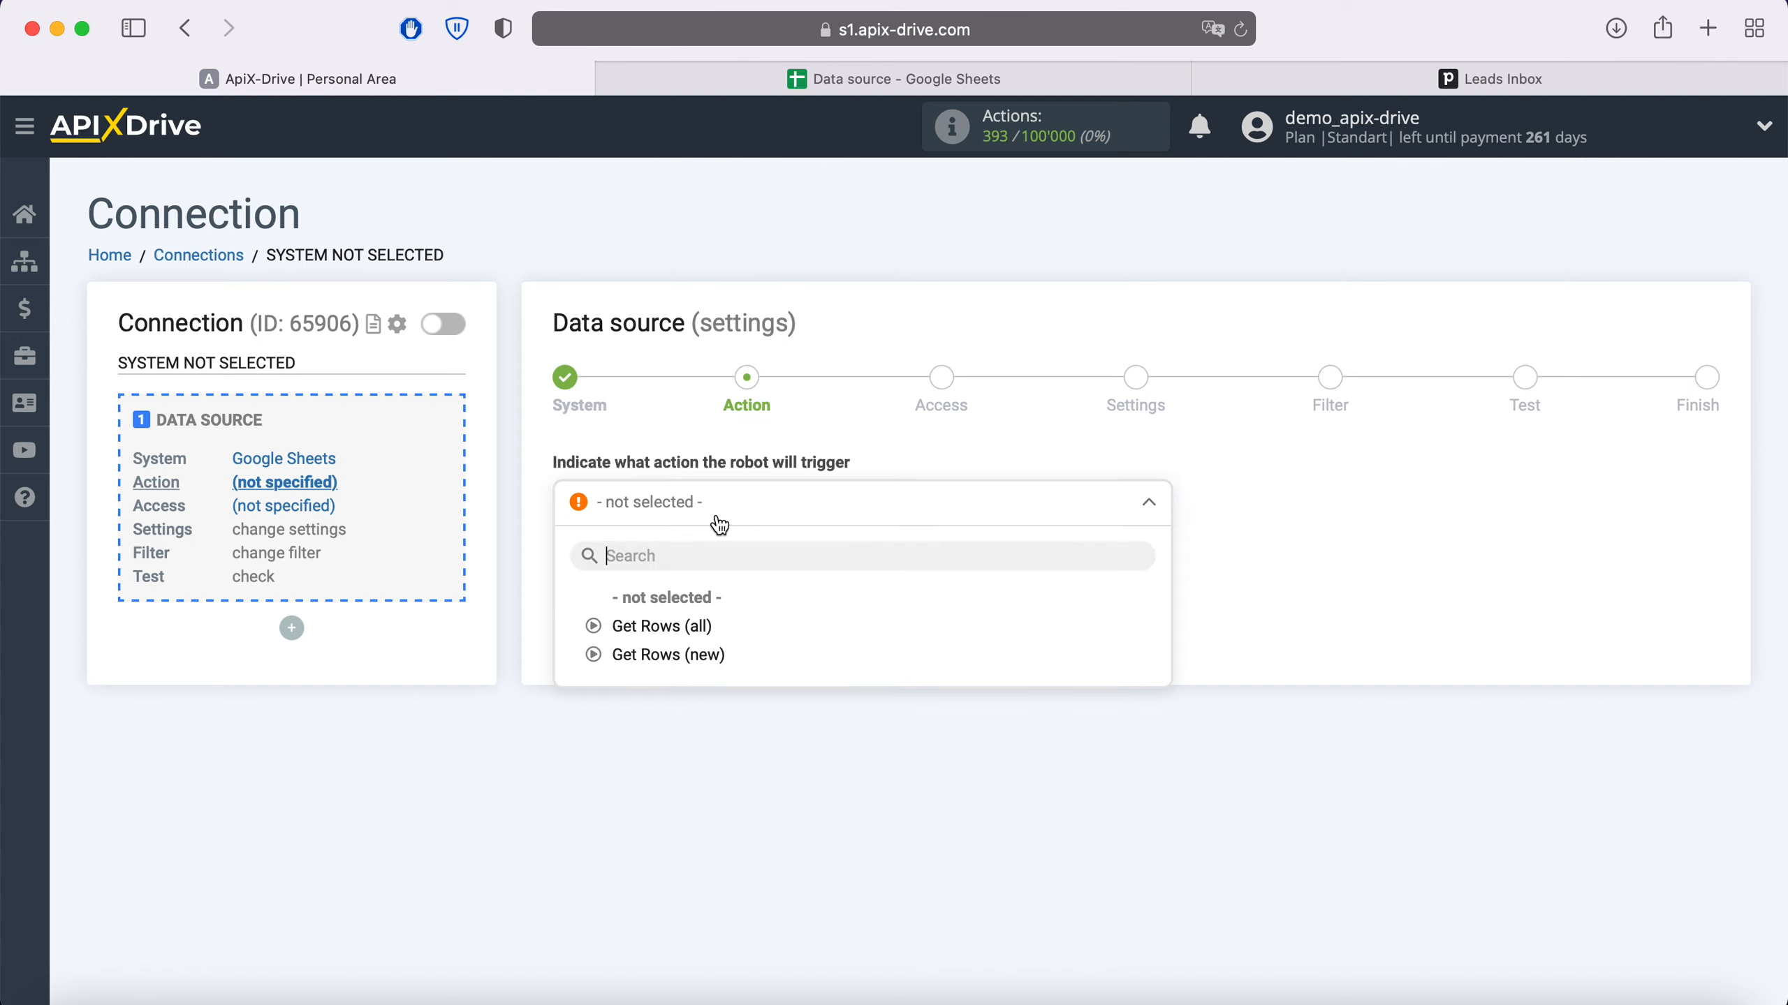
pyautogui.click(704, 655)
pyautogui.click(699, 576)
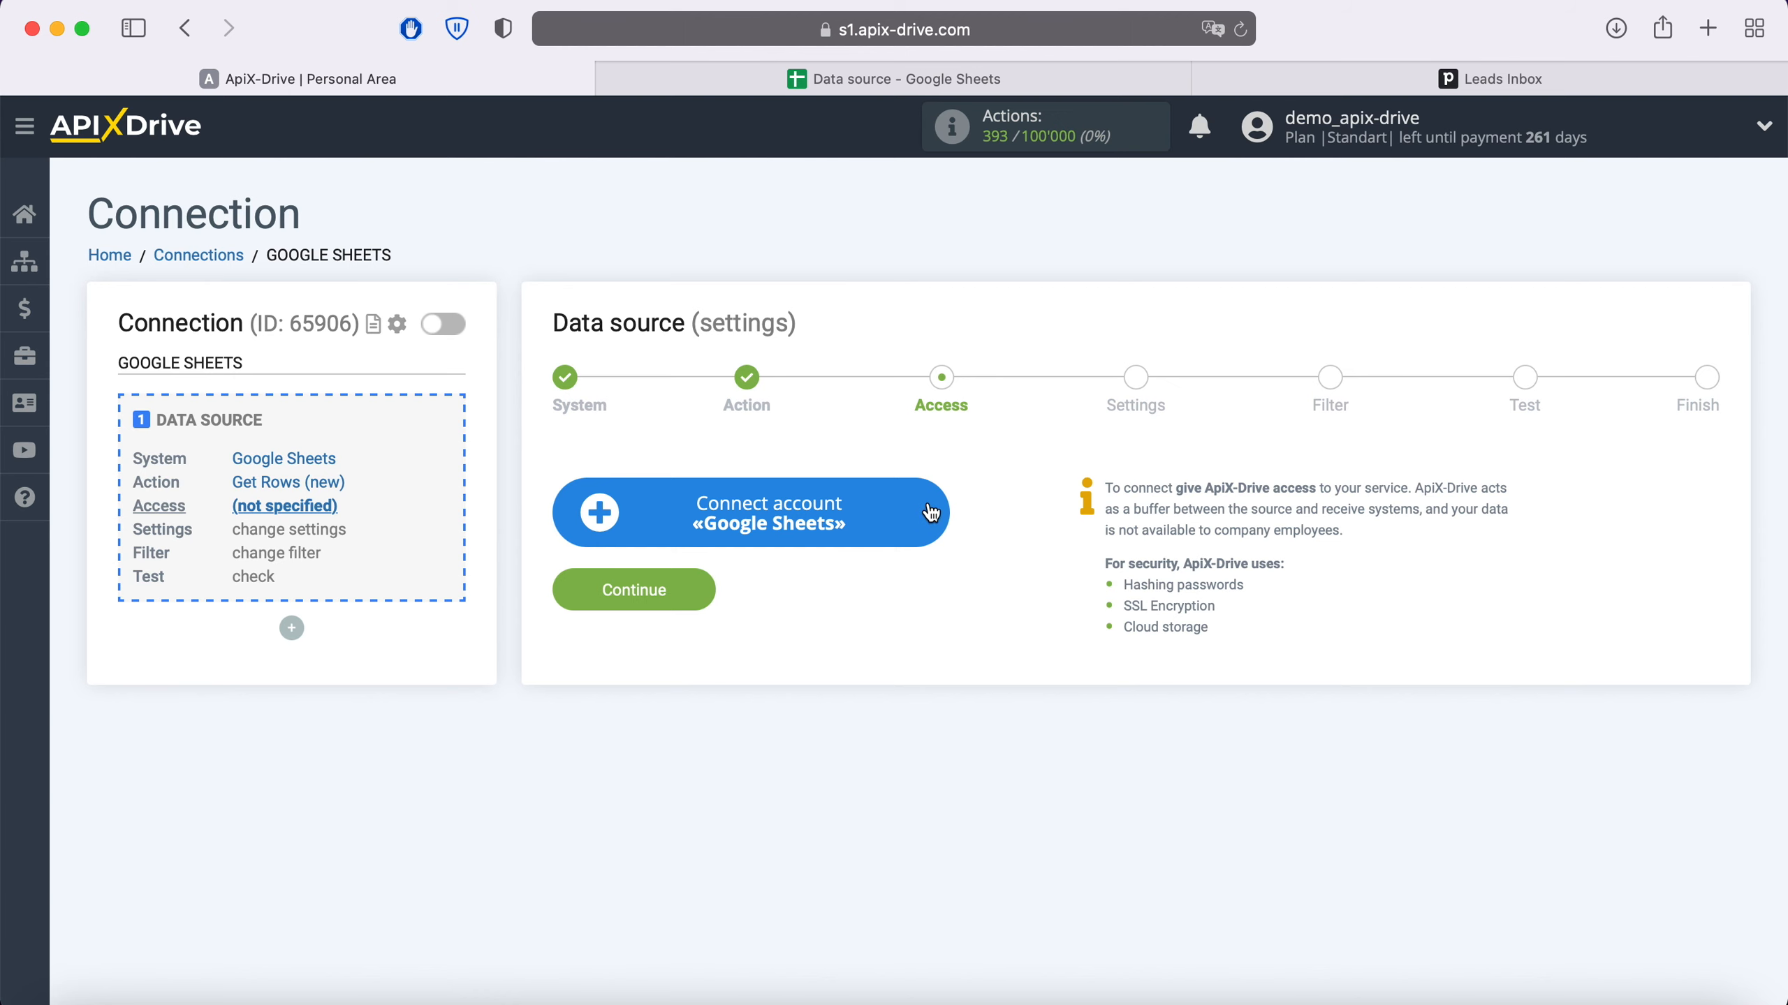
# Start connecting a Google Sheets account and sign in to Google with the saved e-mail and account password.
pyautogui.click(932, 512)
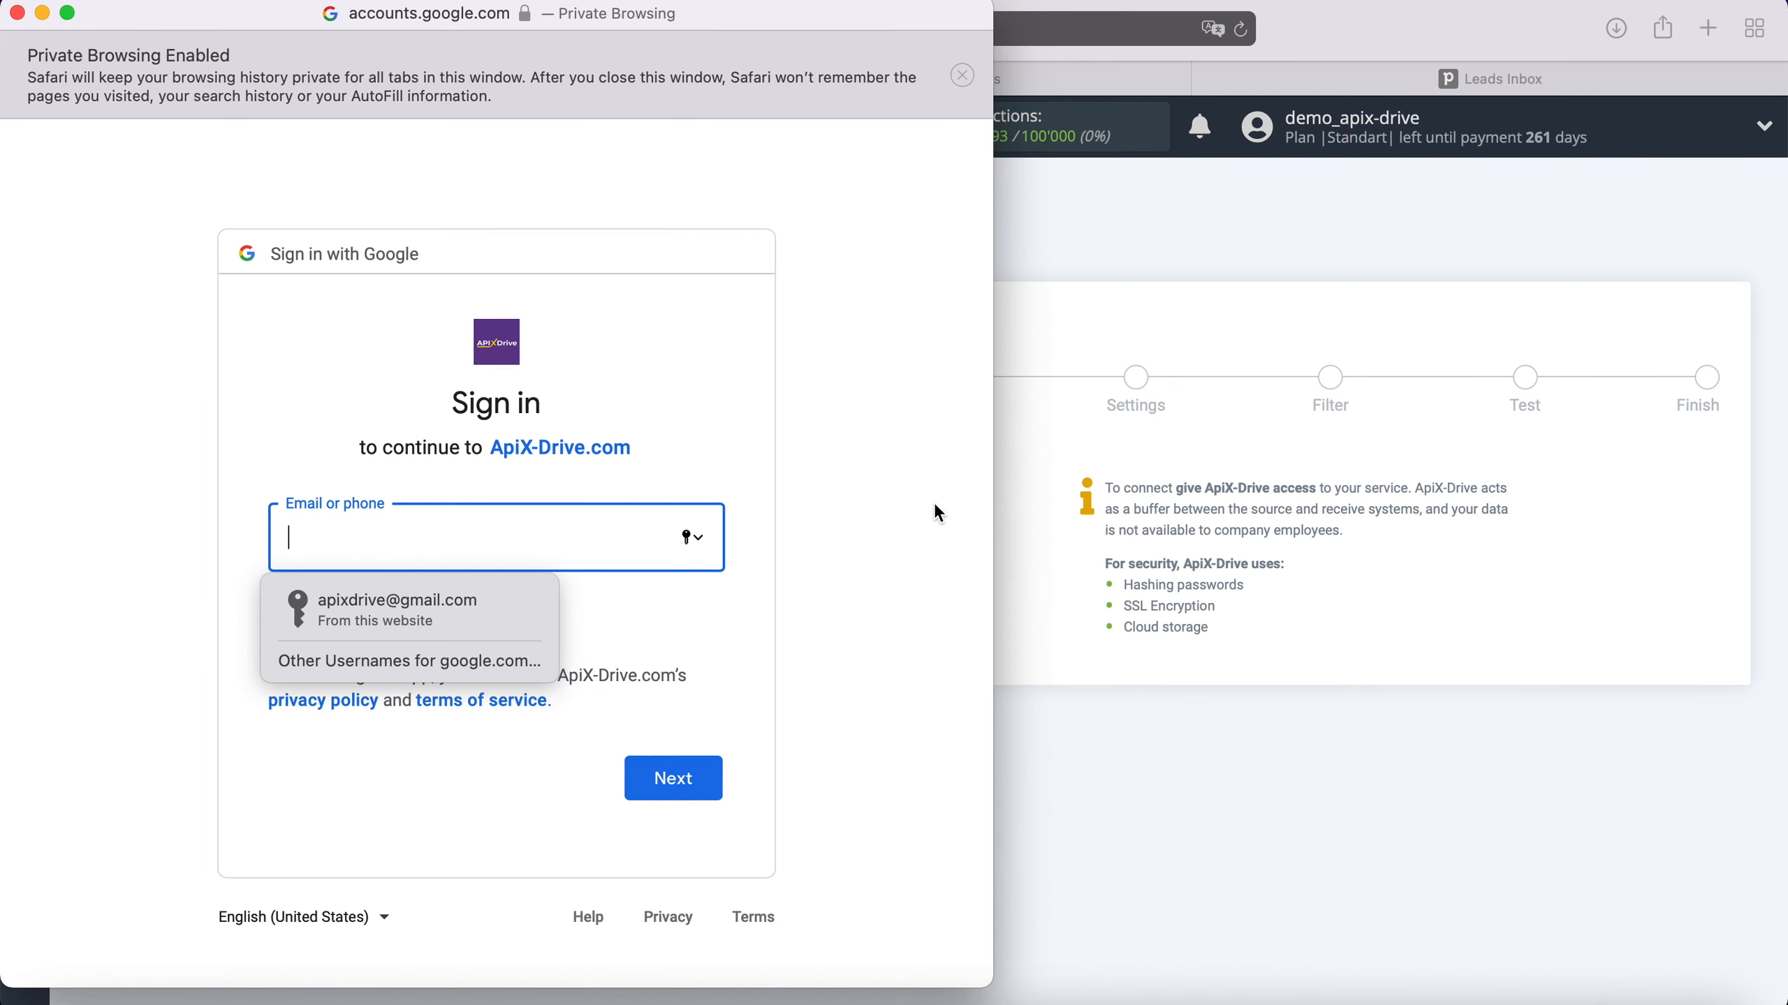
pyautogui.click(505, 606)
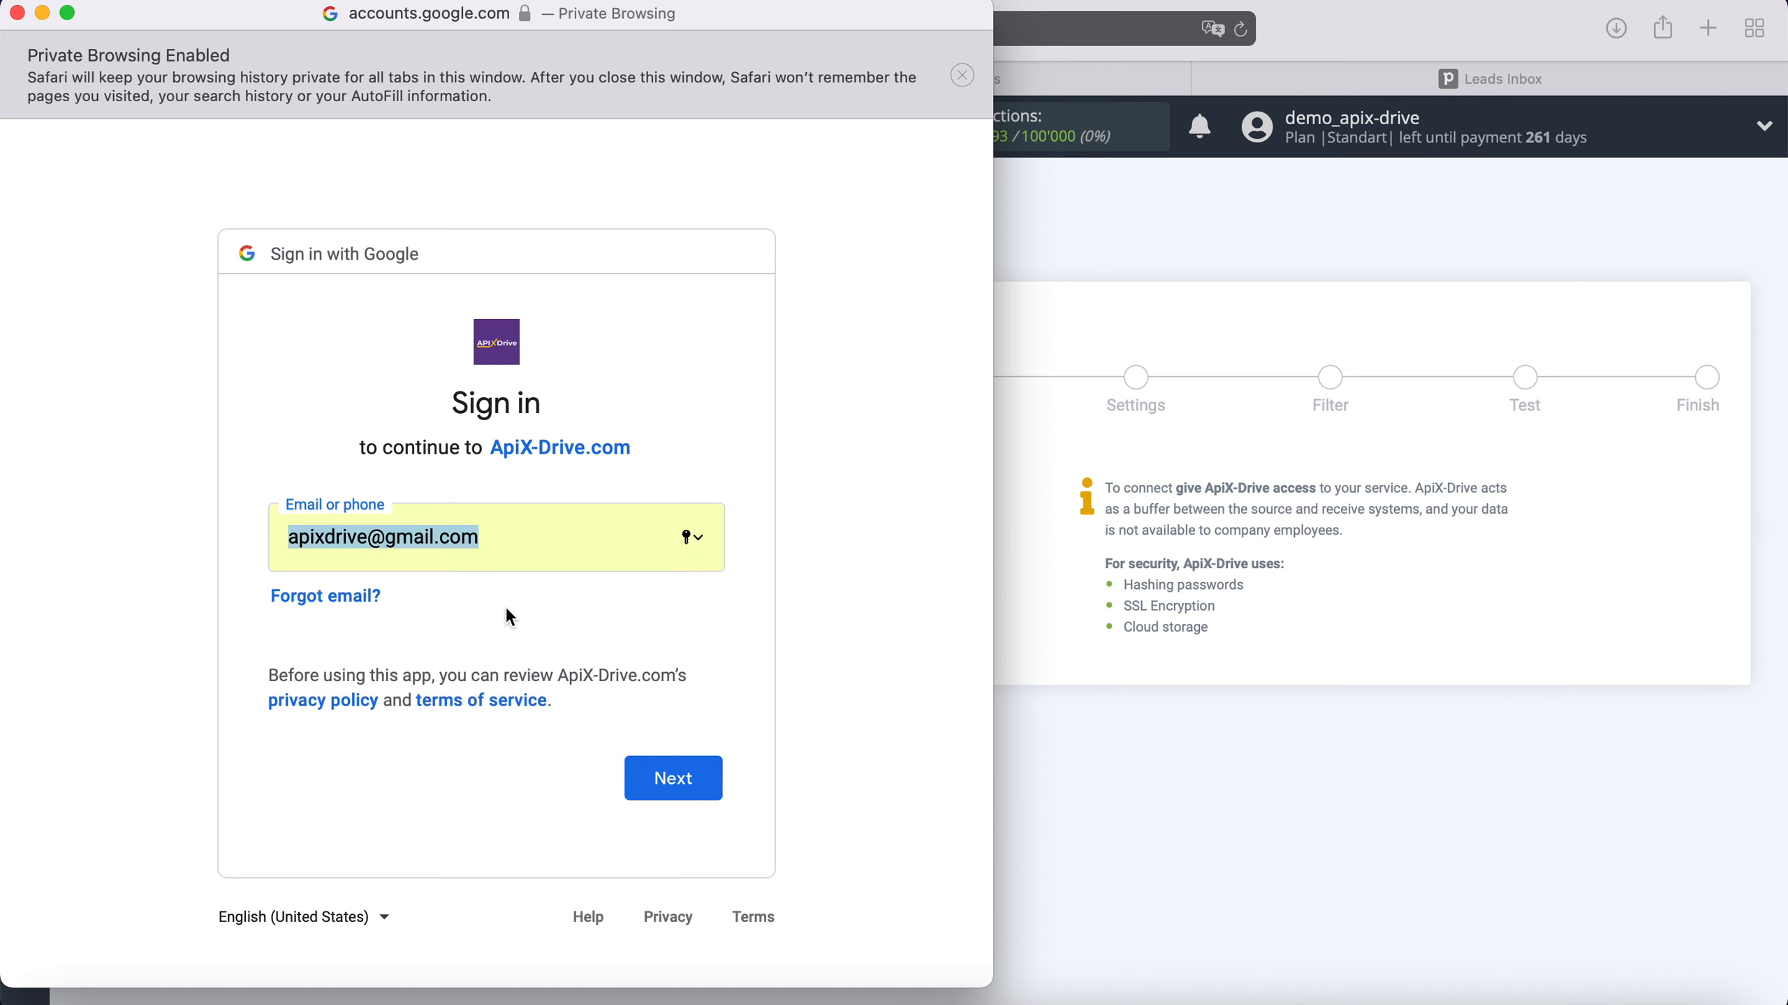
pyautogui.click(654, 771)
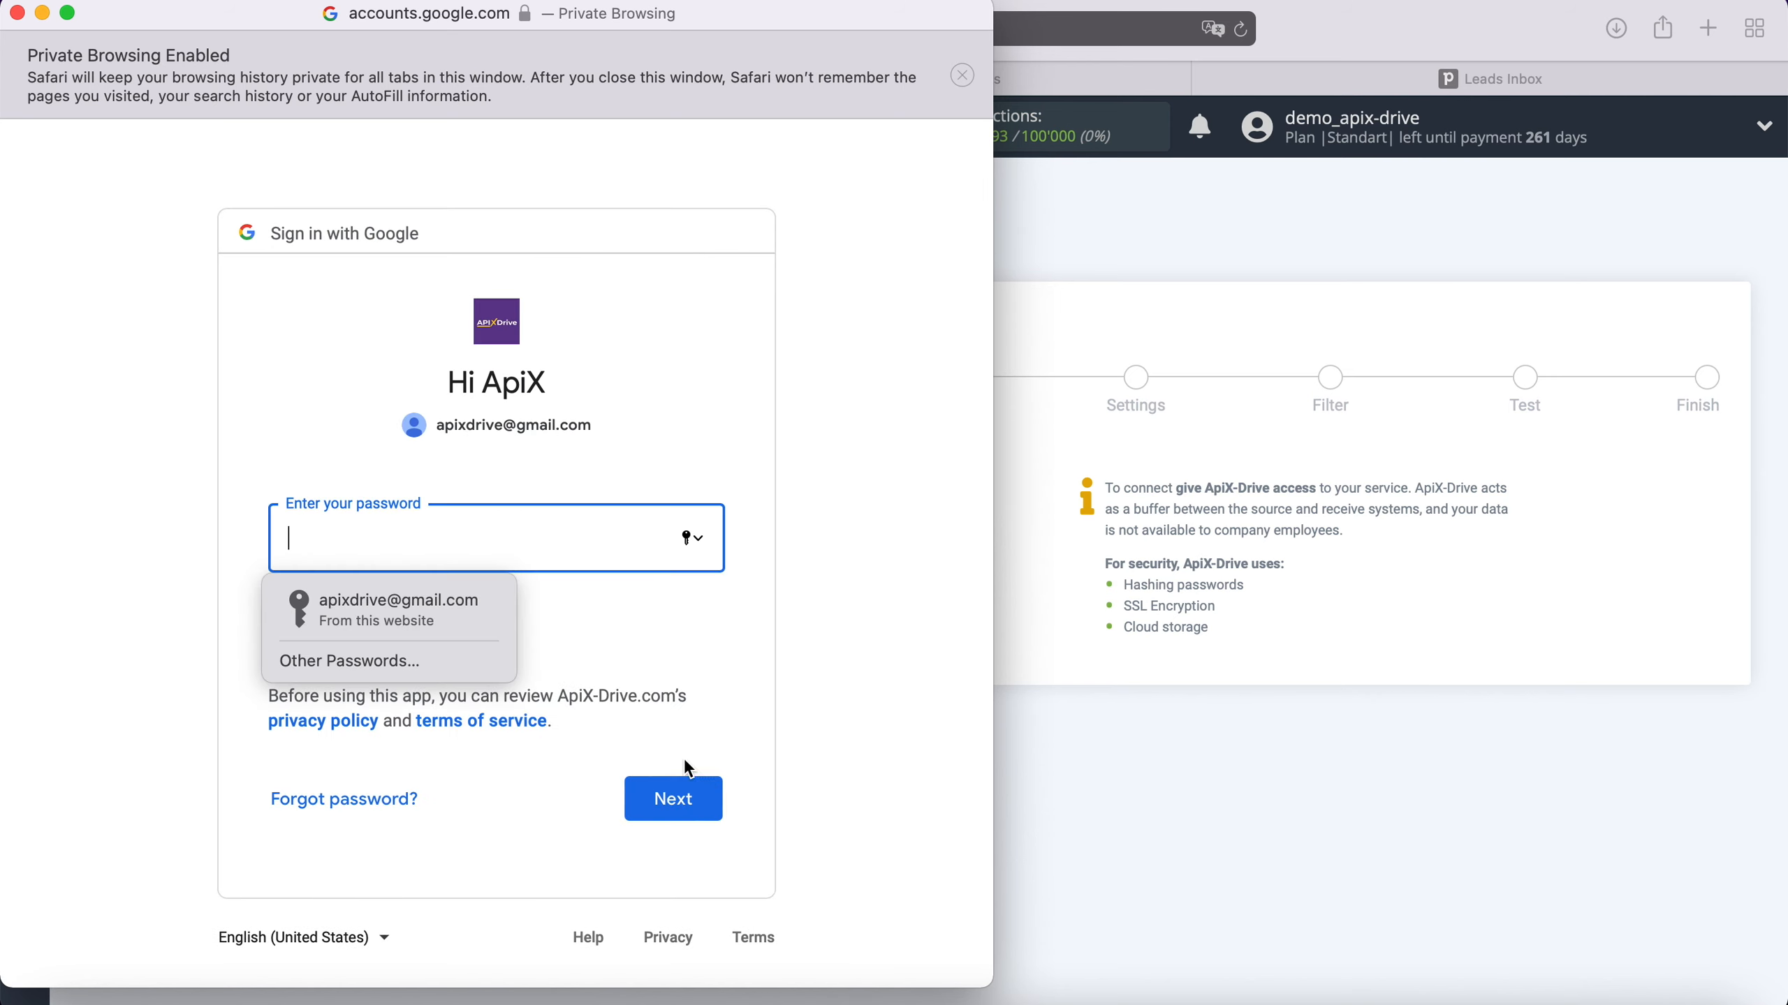
pyautogui.click(455, 617)
pyautogui.click(705, 795)
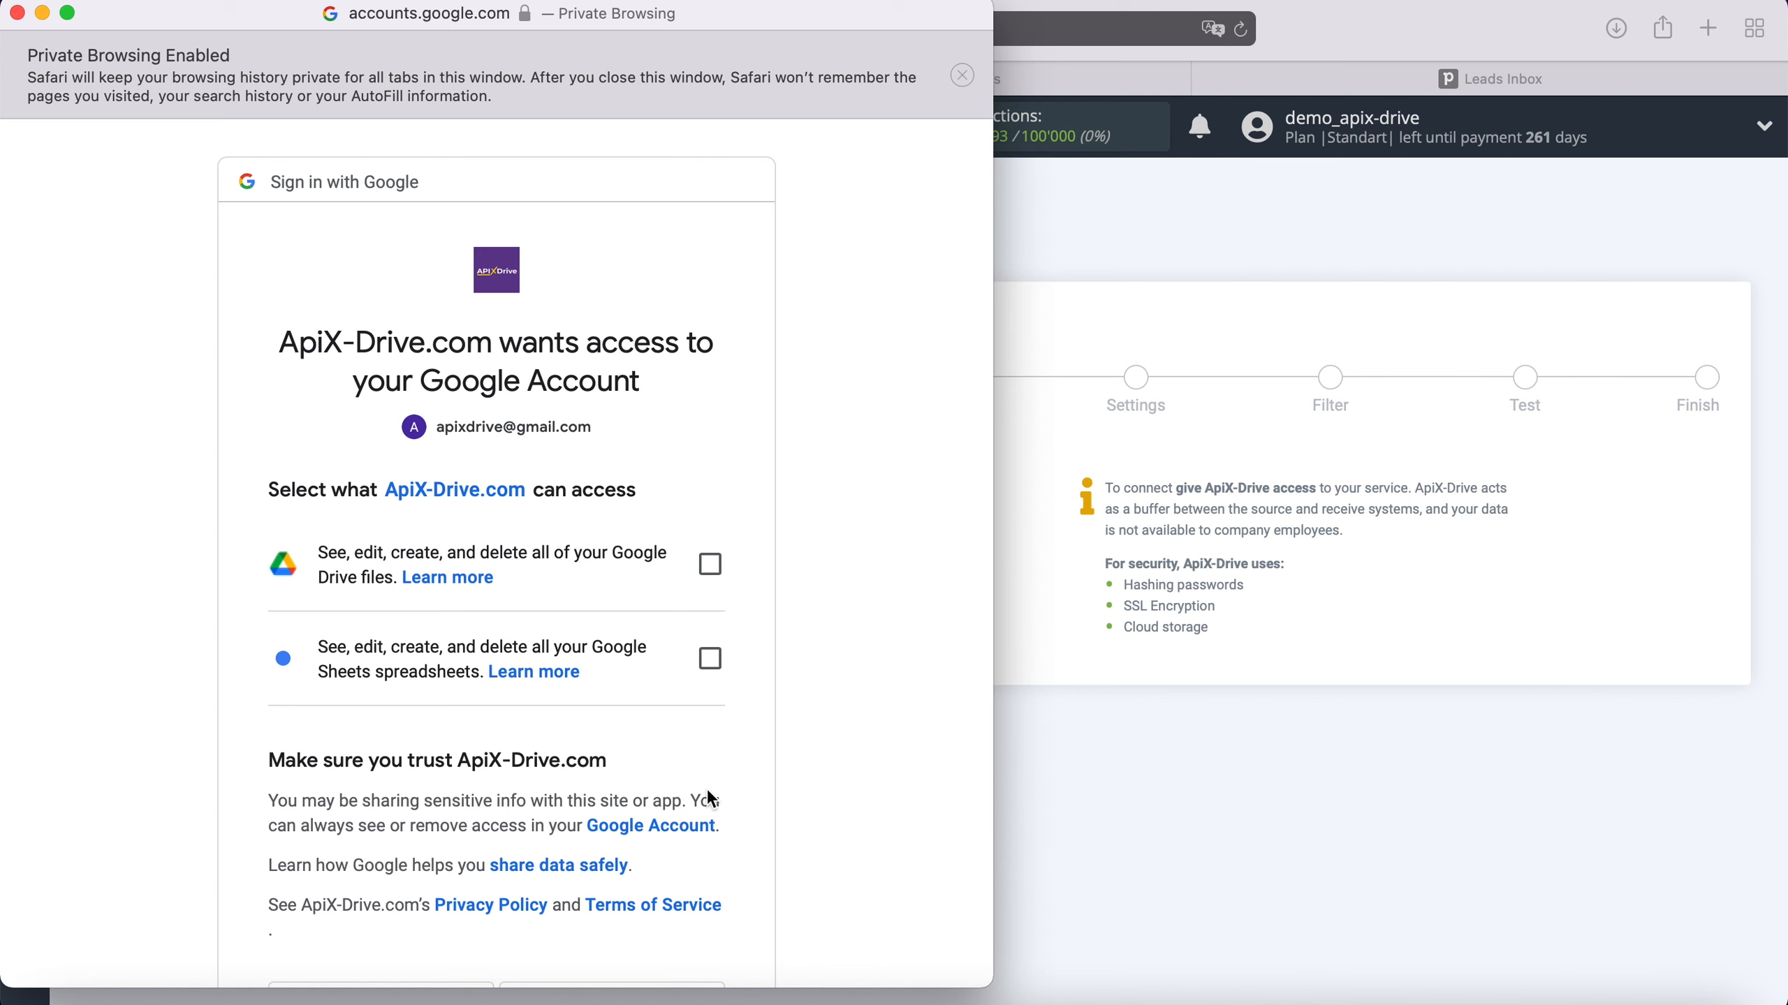
# Grant ApiX-Drive access to all Google Drive files and Google Sheets spreadsheets, and confirm the consent.
pyautogui.click(710, 564)
pyautogui.click(710, 659)
pyautogui.scroll(-5, 804, 674)
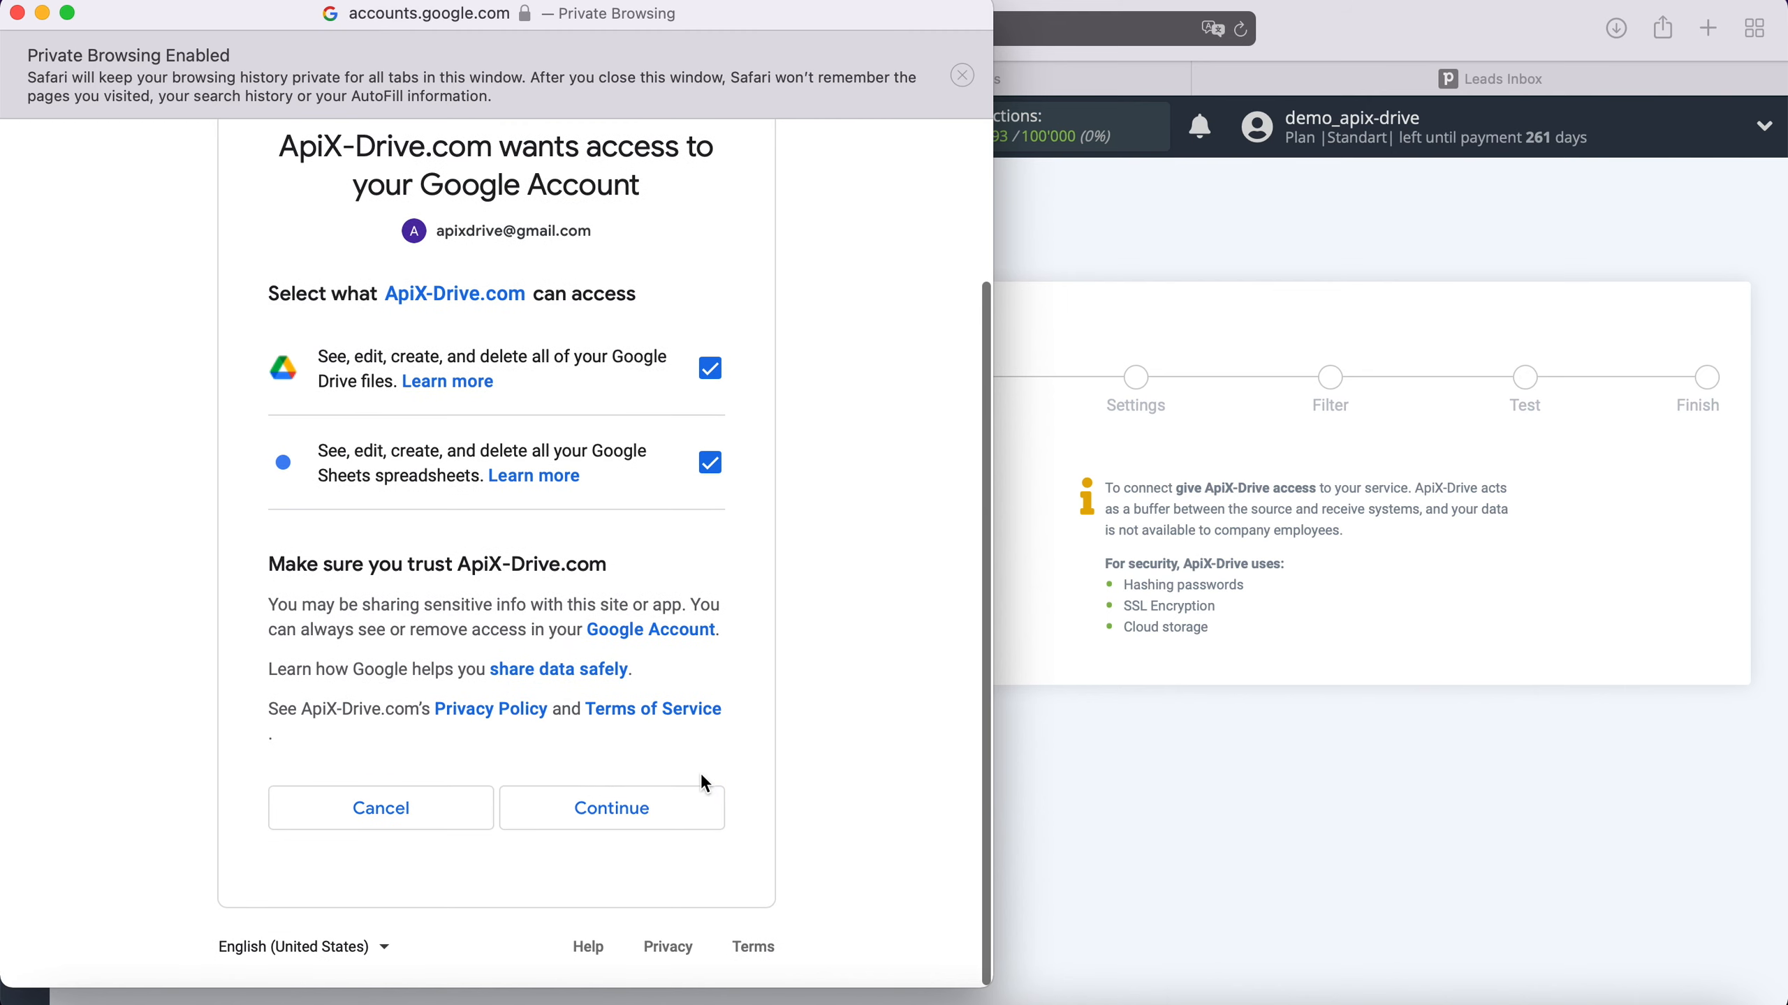
pyautogui.click(696, 803)
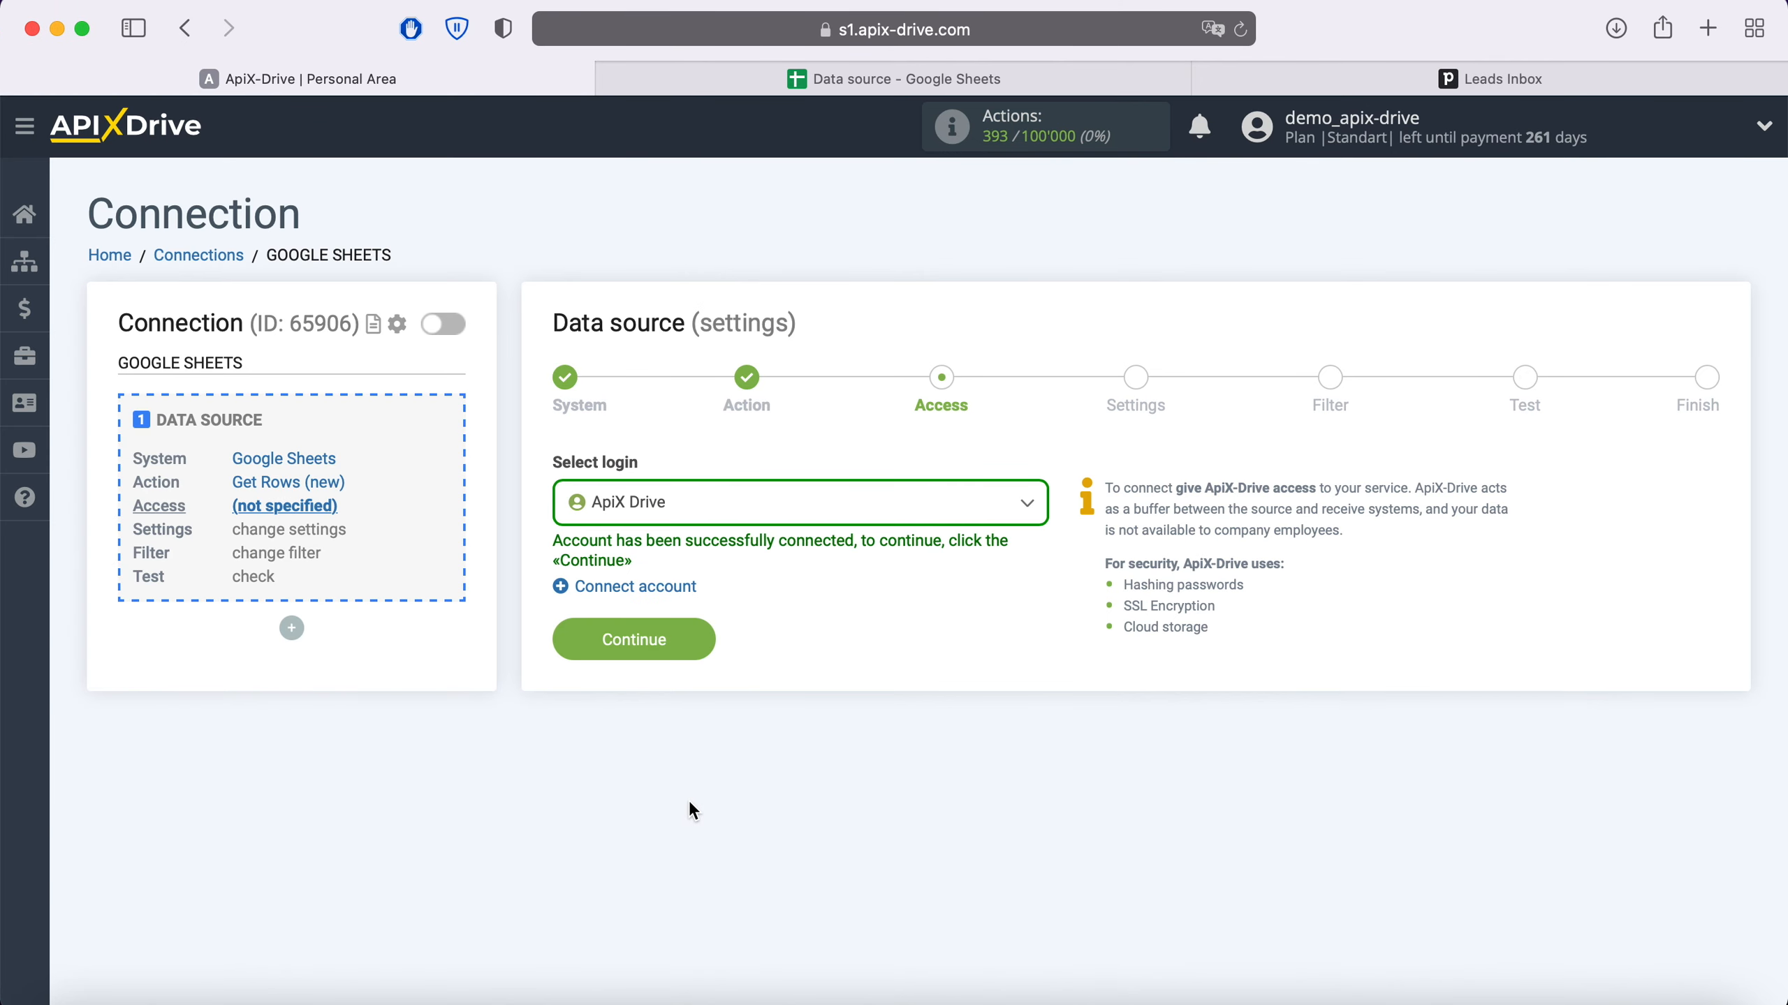
# Use the connected ApiX Drive login for the Google Sheets source and continue to its settings.
pyautogui.click(906, 510)
pyautogui.click(686, 669)
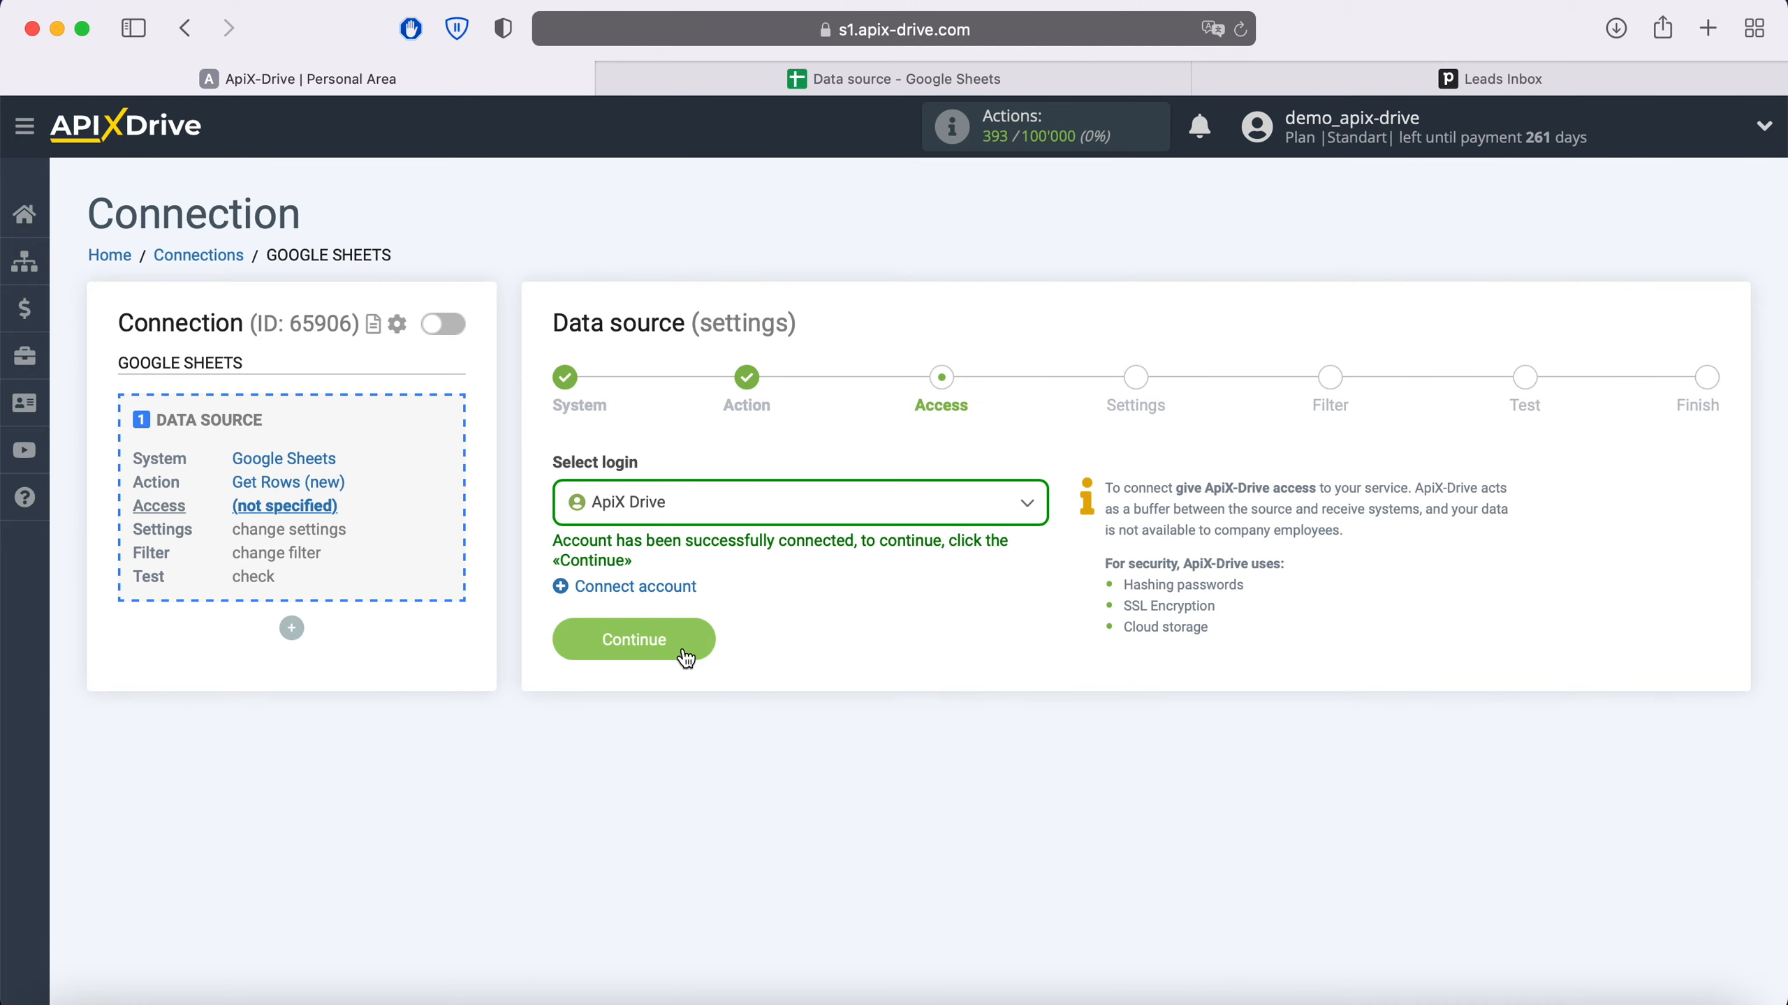
pyautogui.click(702, 641)
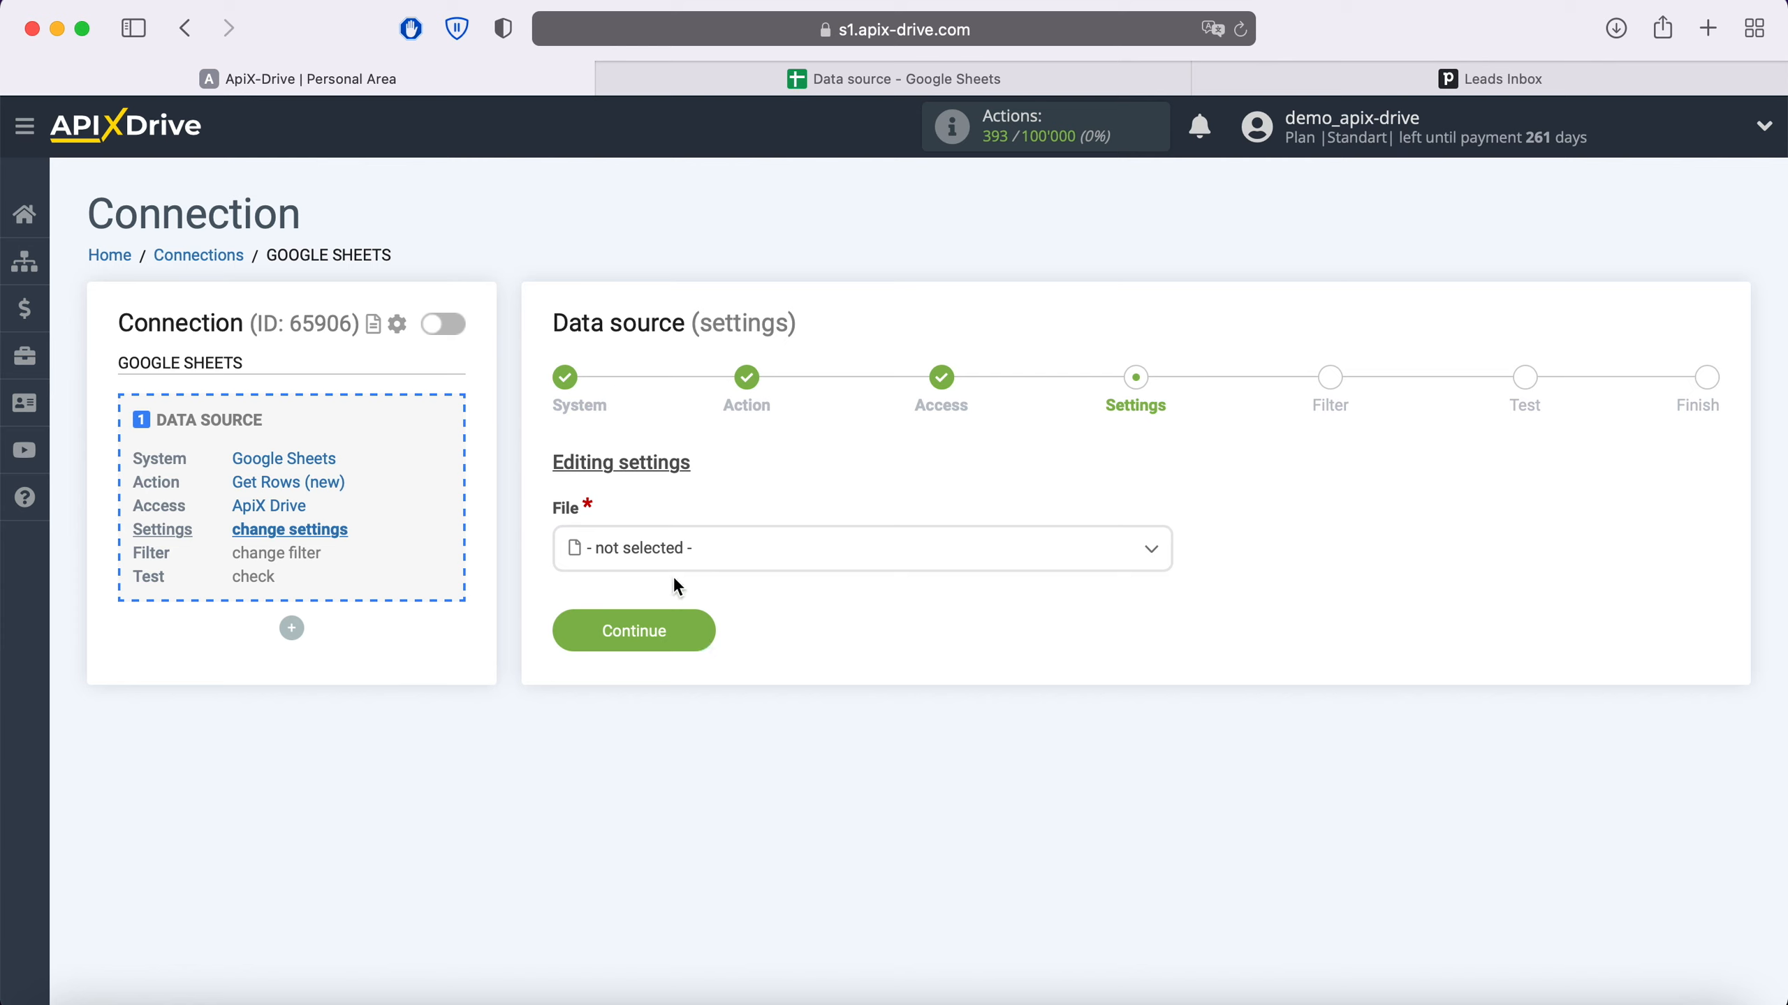
# Select the file "Data source" and its sheet "Data source" for loading rows.
pyautogui.click(664, 553)
pyautogui.click(664, 704)
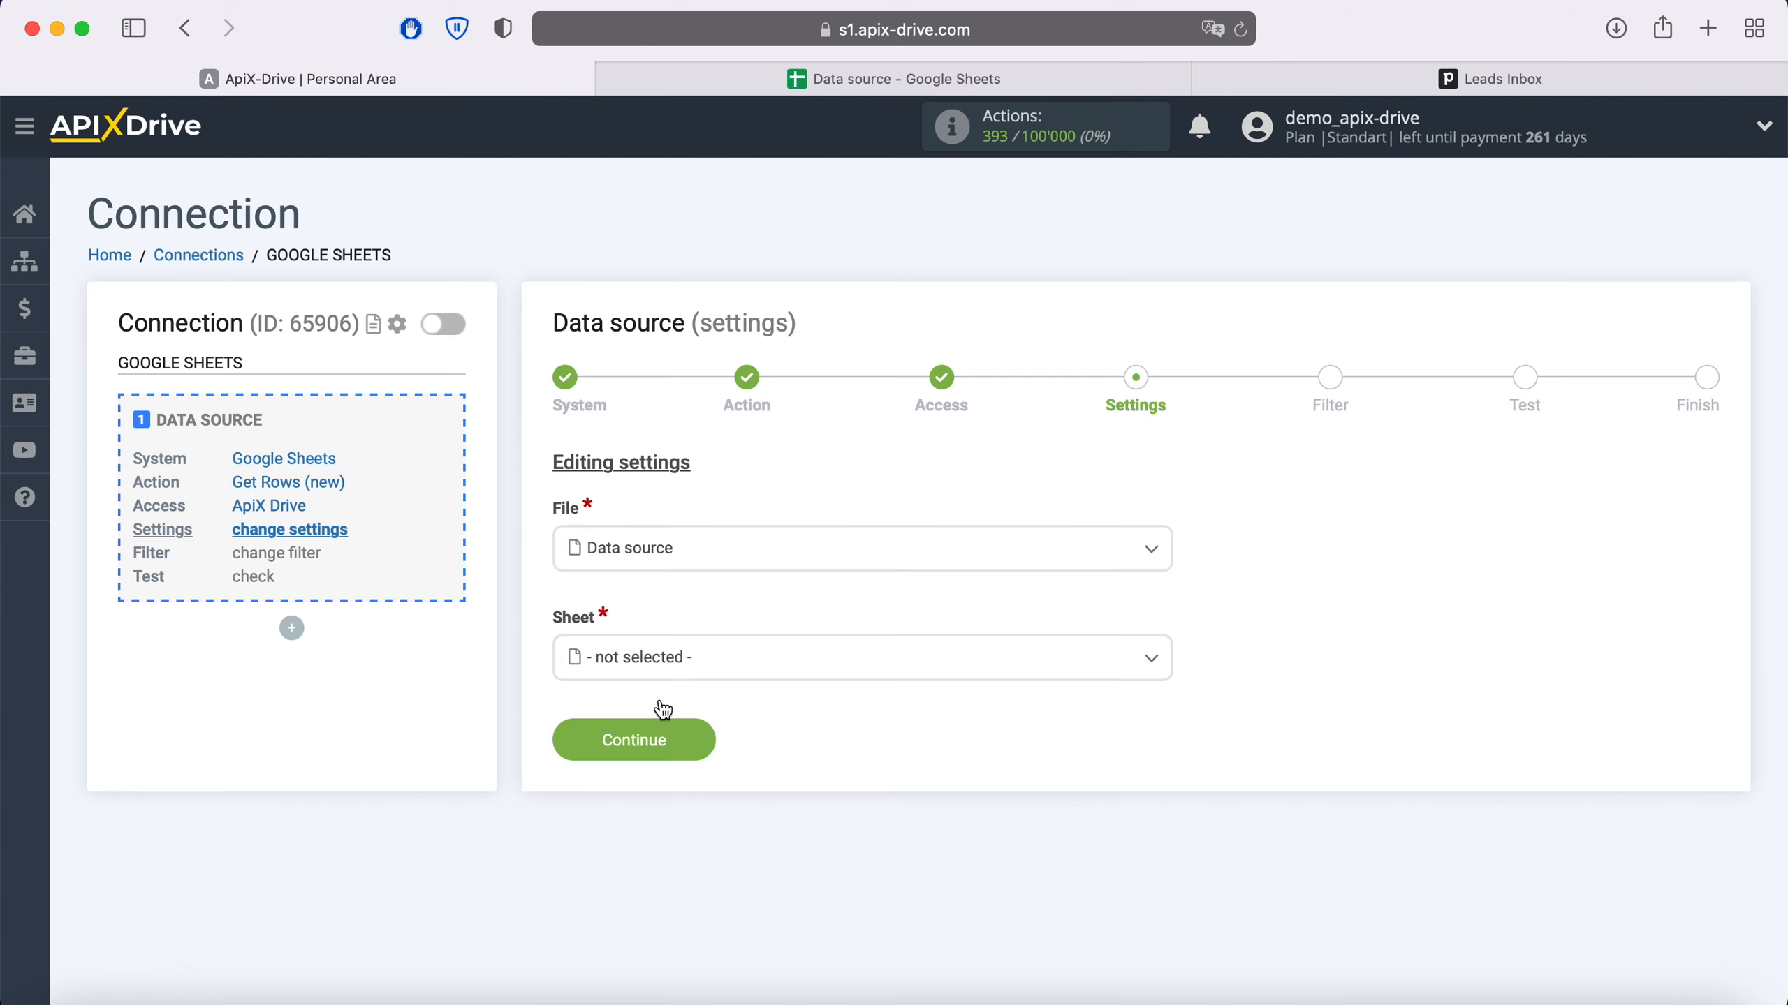
pyautogui.click(643, 663)
pyautogui.click(665, 784)
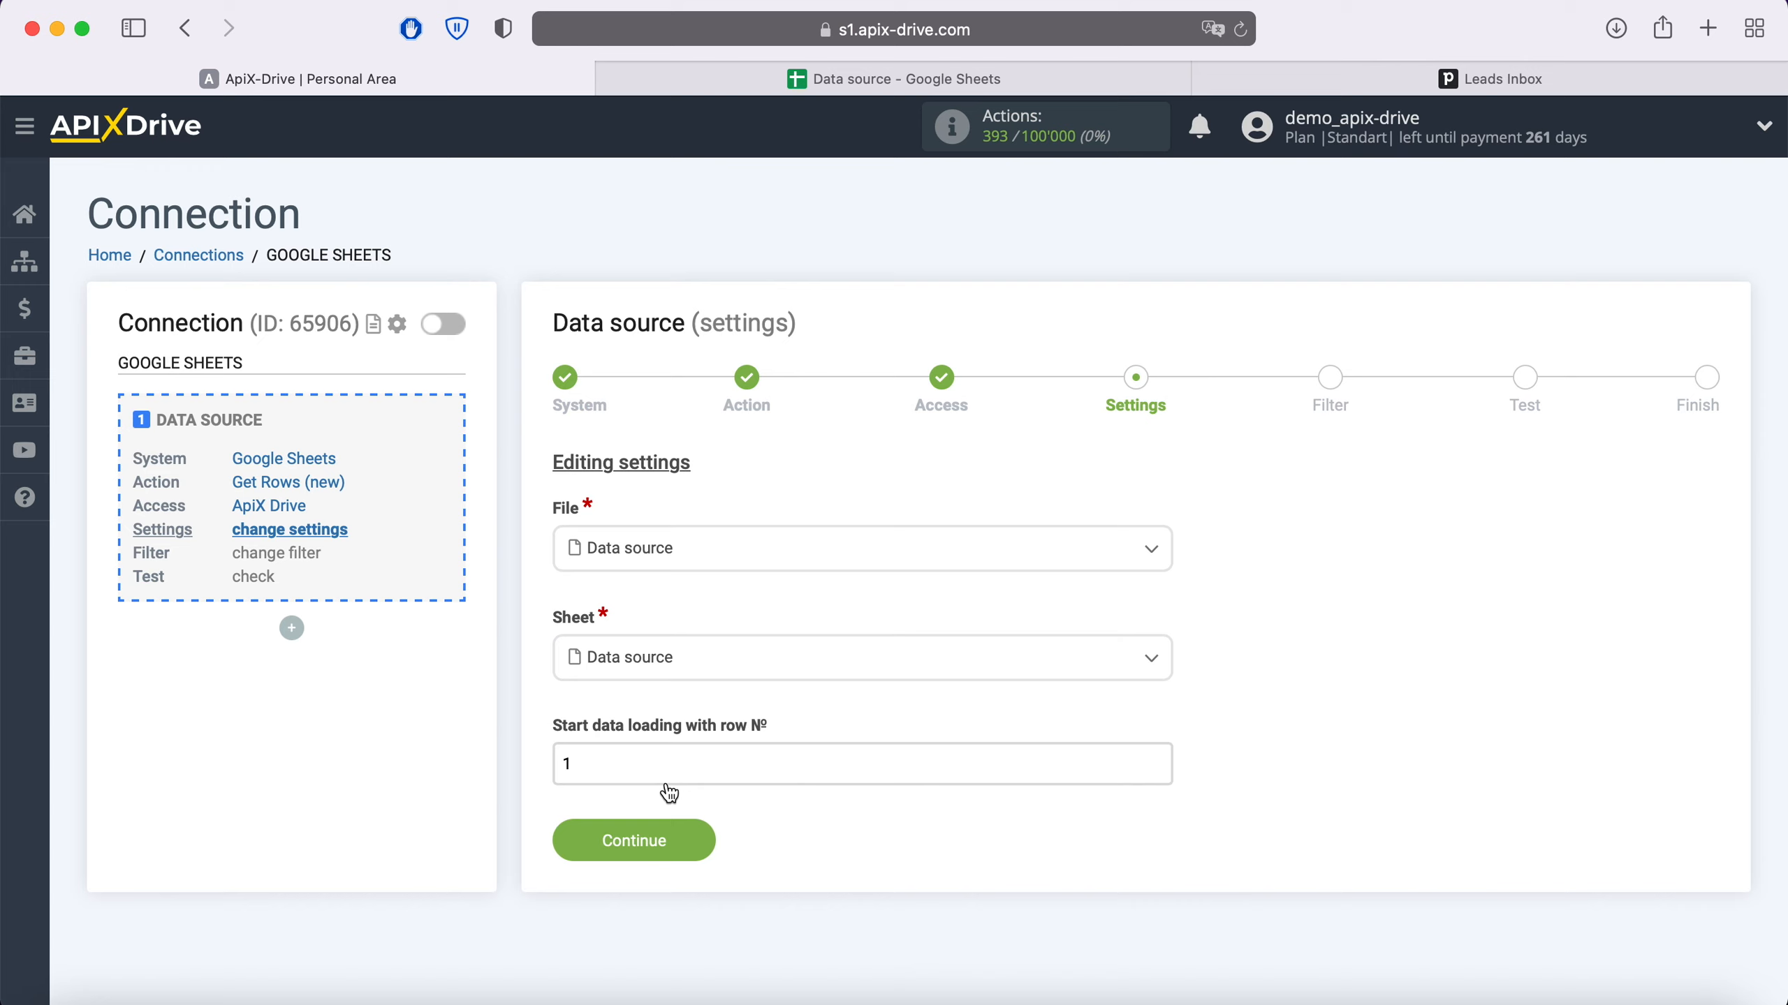
# Check the rows in the source spreadsheet, set data loading to start with row 2, and continue.
pyautogui.click(809, 94)
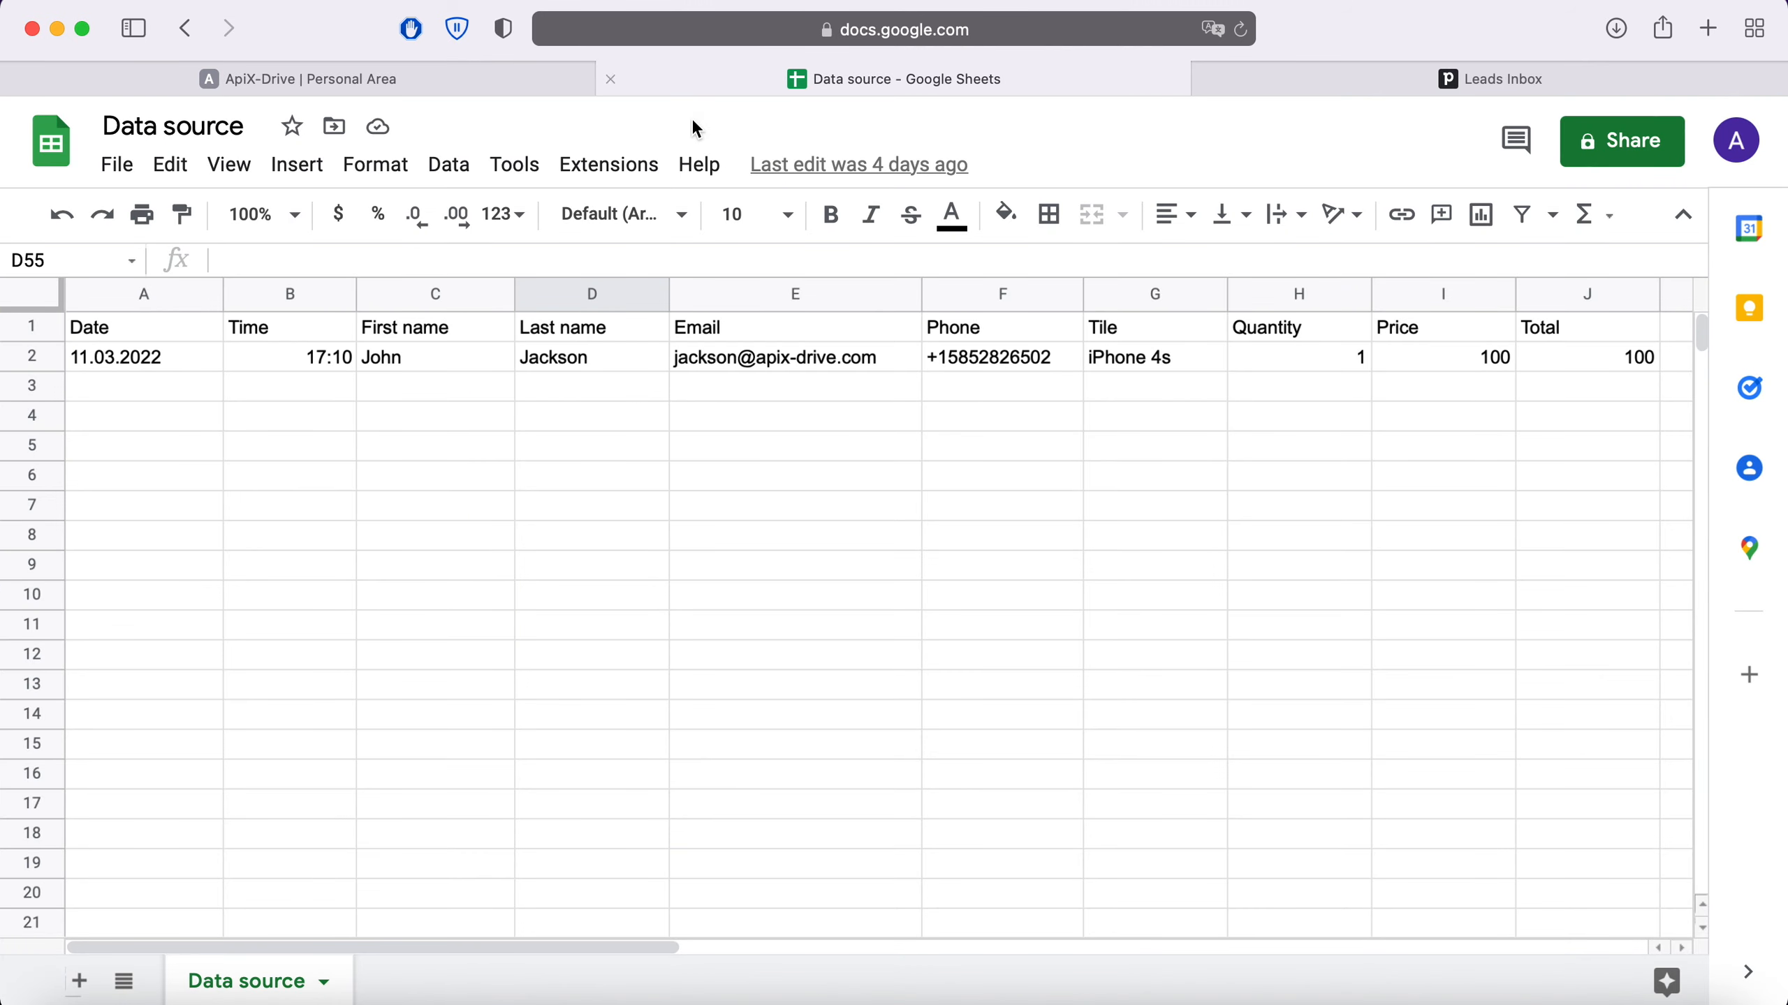
pyautogui.click(352, 70)
pyautogui.moveTo(599, 764); pyautogui.dragTo(531, 770)
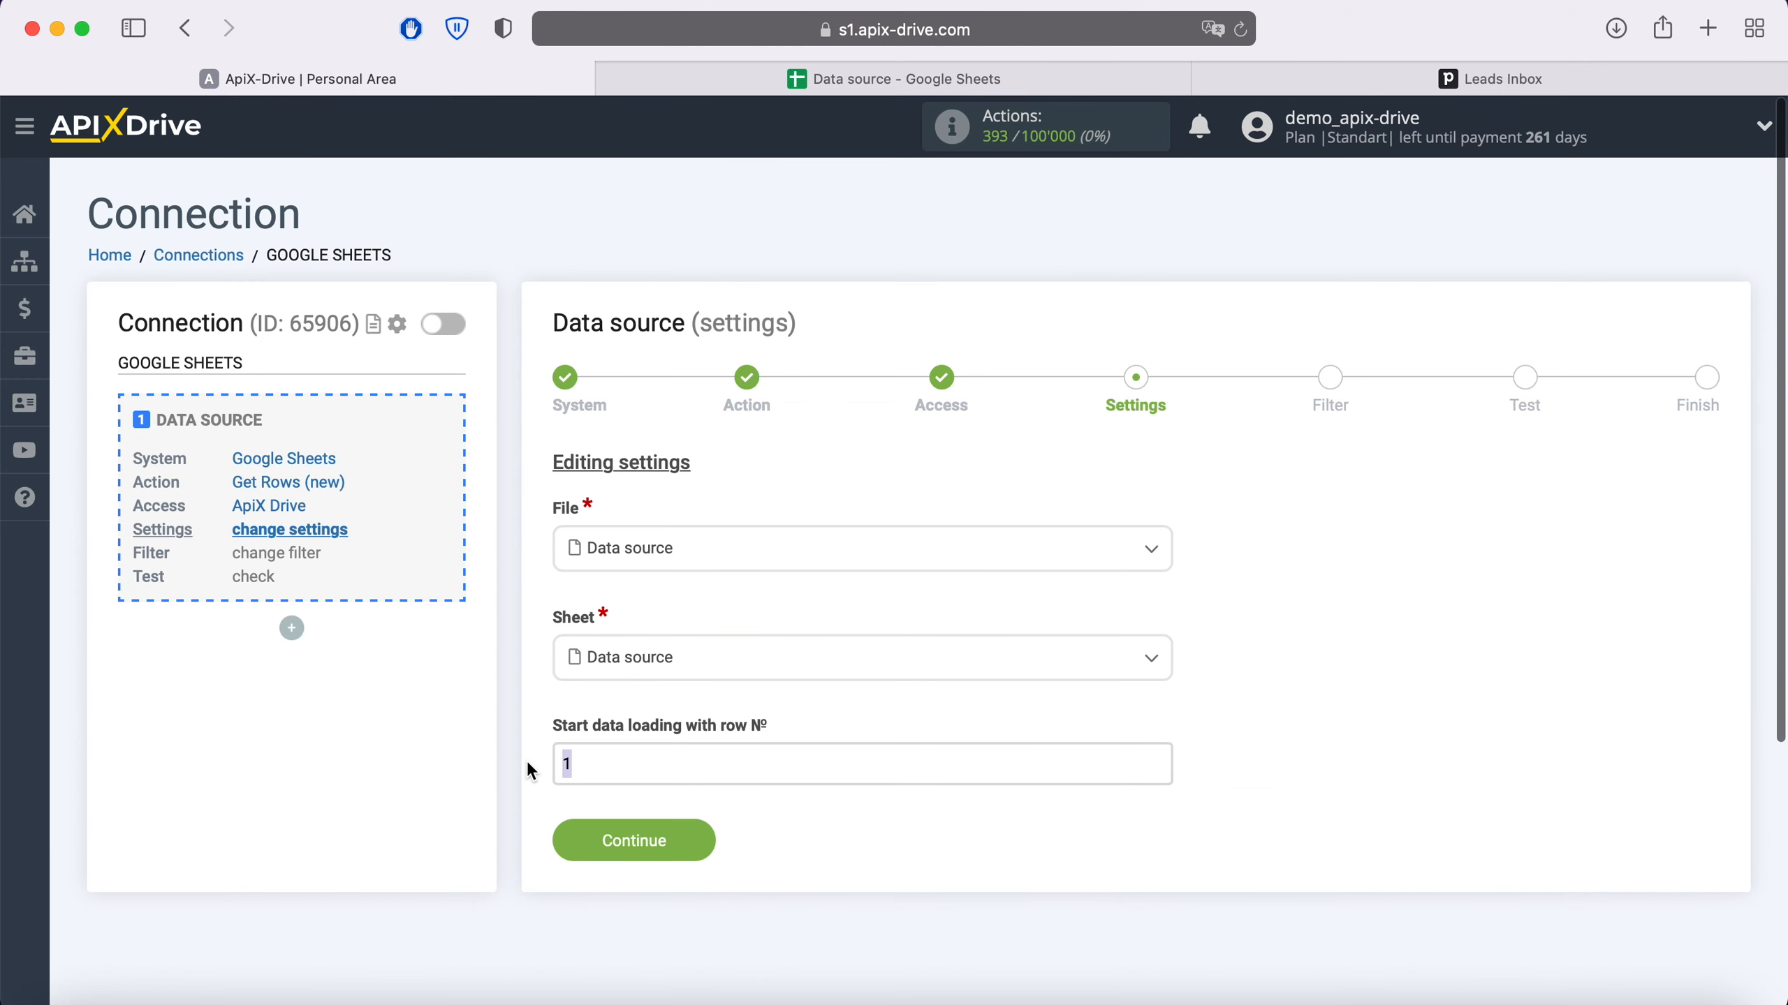
pyautogui.write('2')
pyautogui.click(700, 842)
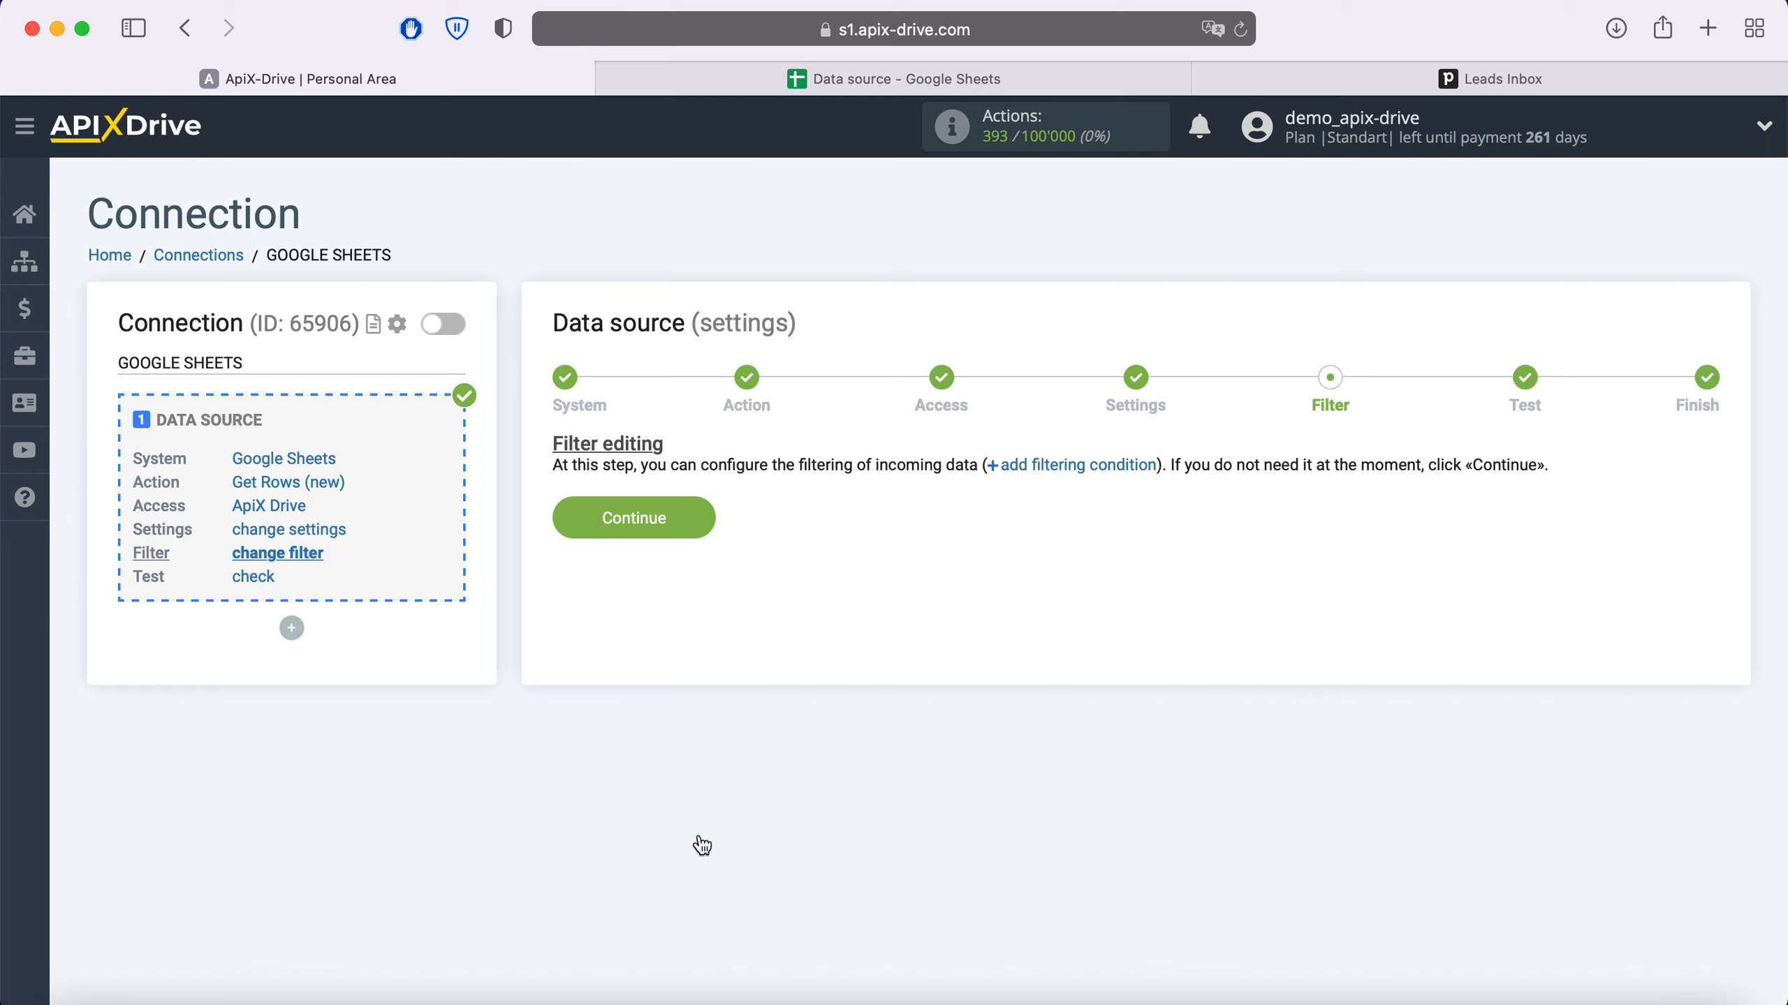
# Continue without a filter, accept the Google Sheets test data, and start configuring data receiving.
pyautogui.click(695, 529)
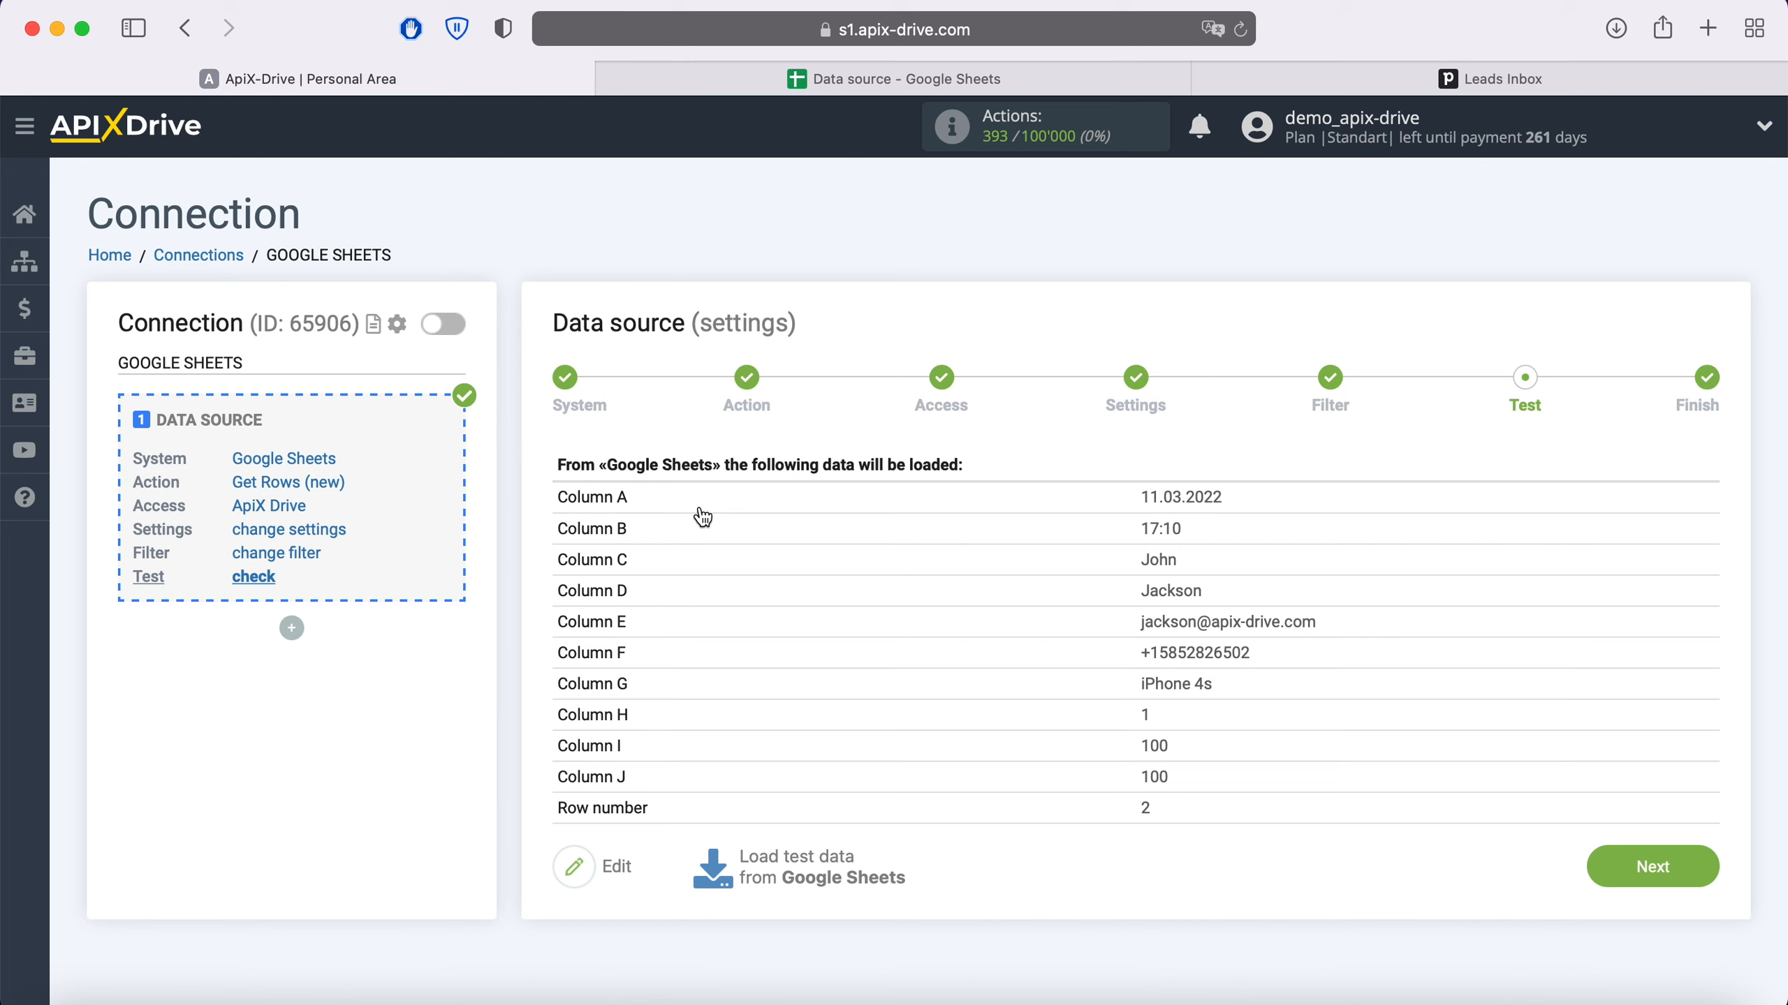
pyautogui.click(1696, 876)
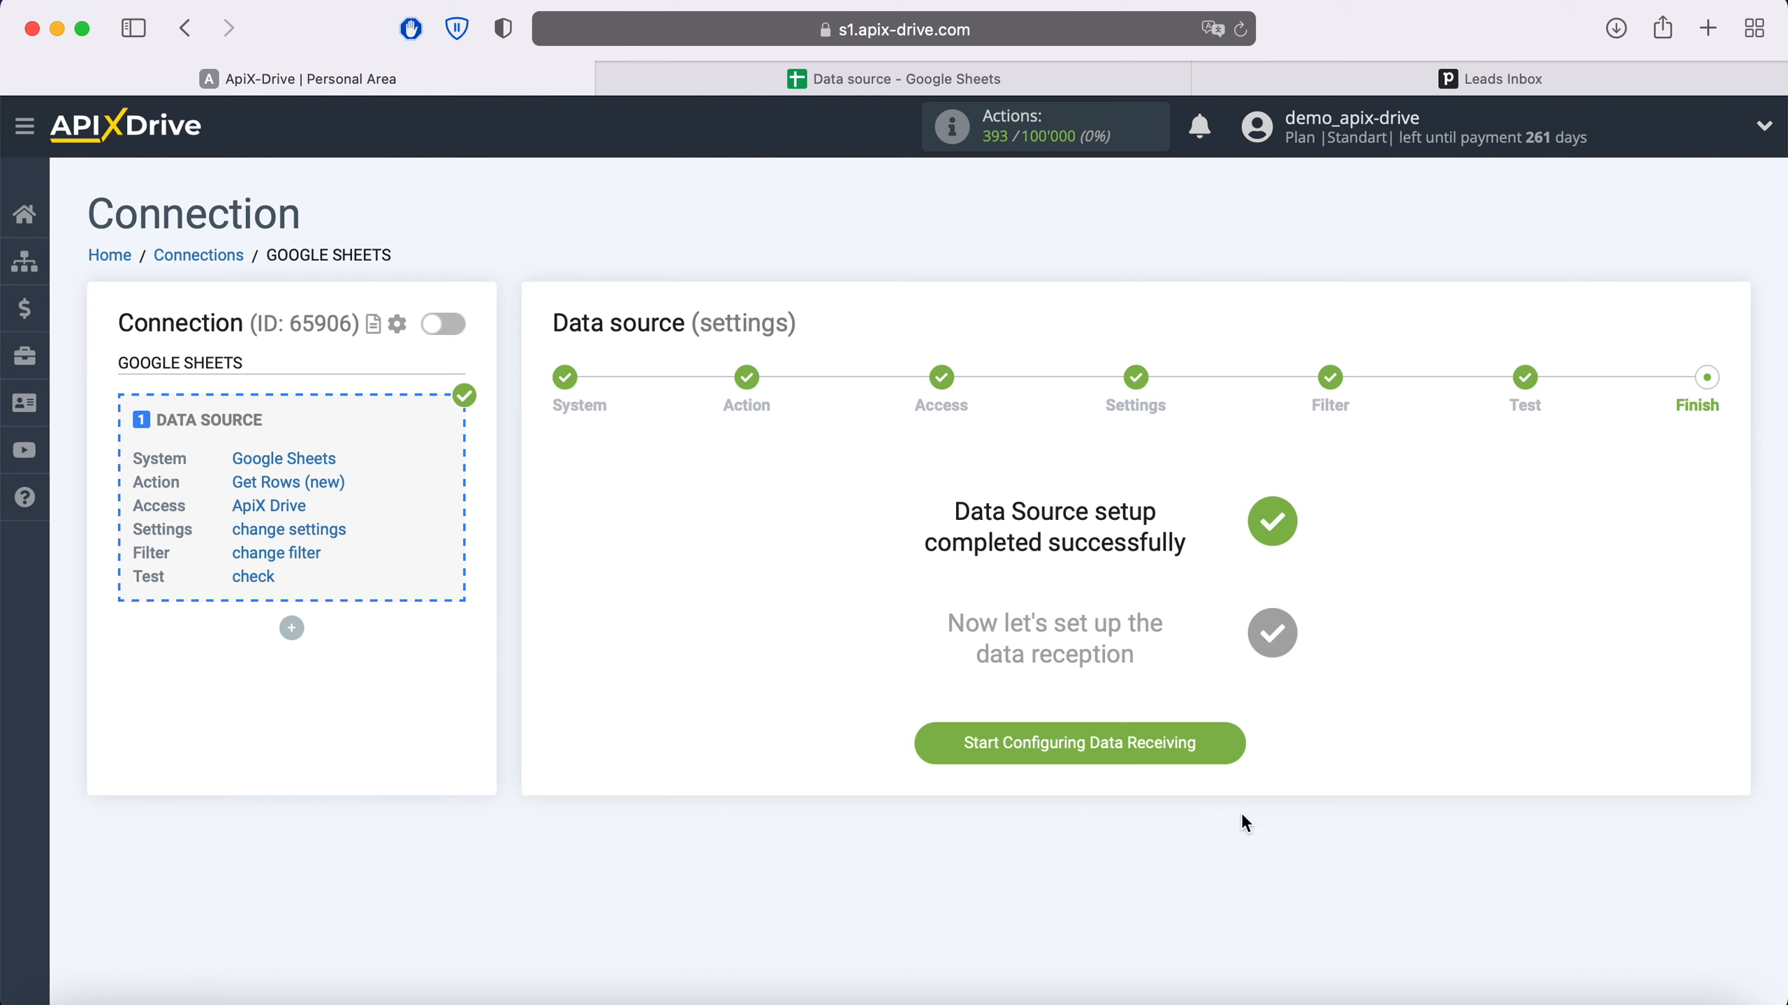
pyautogui.click(1221, 745)
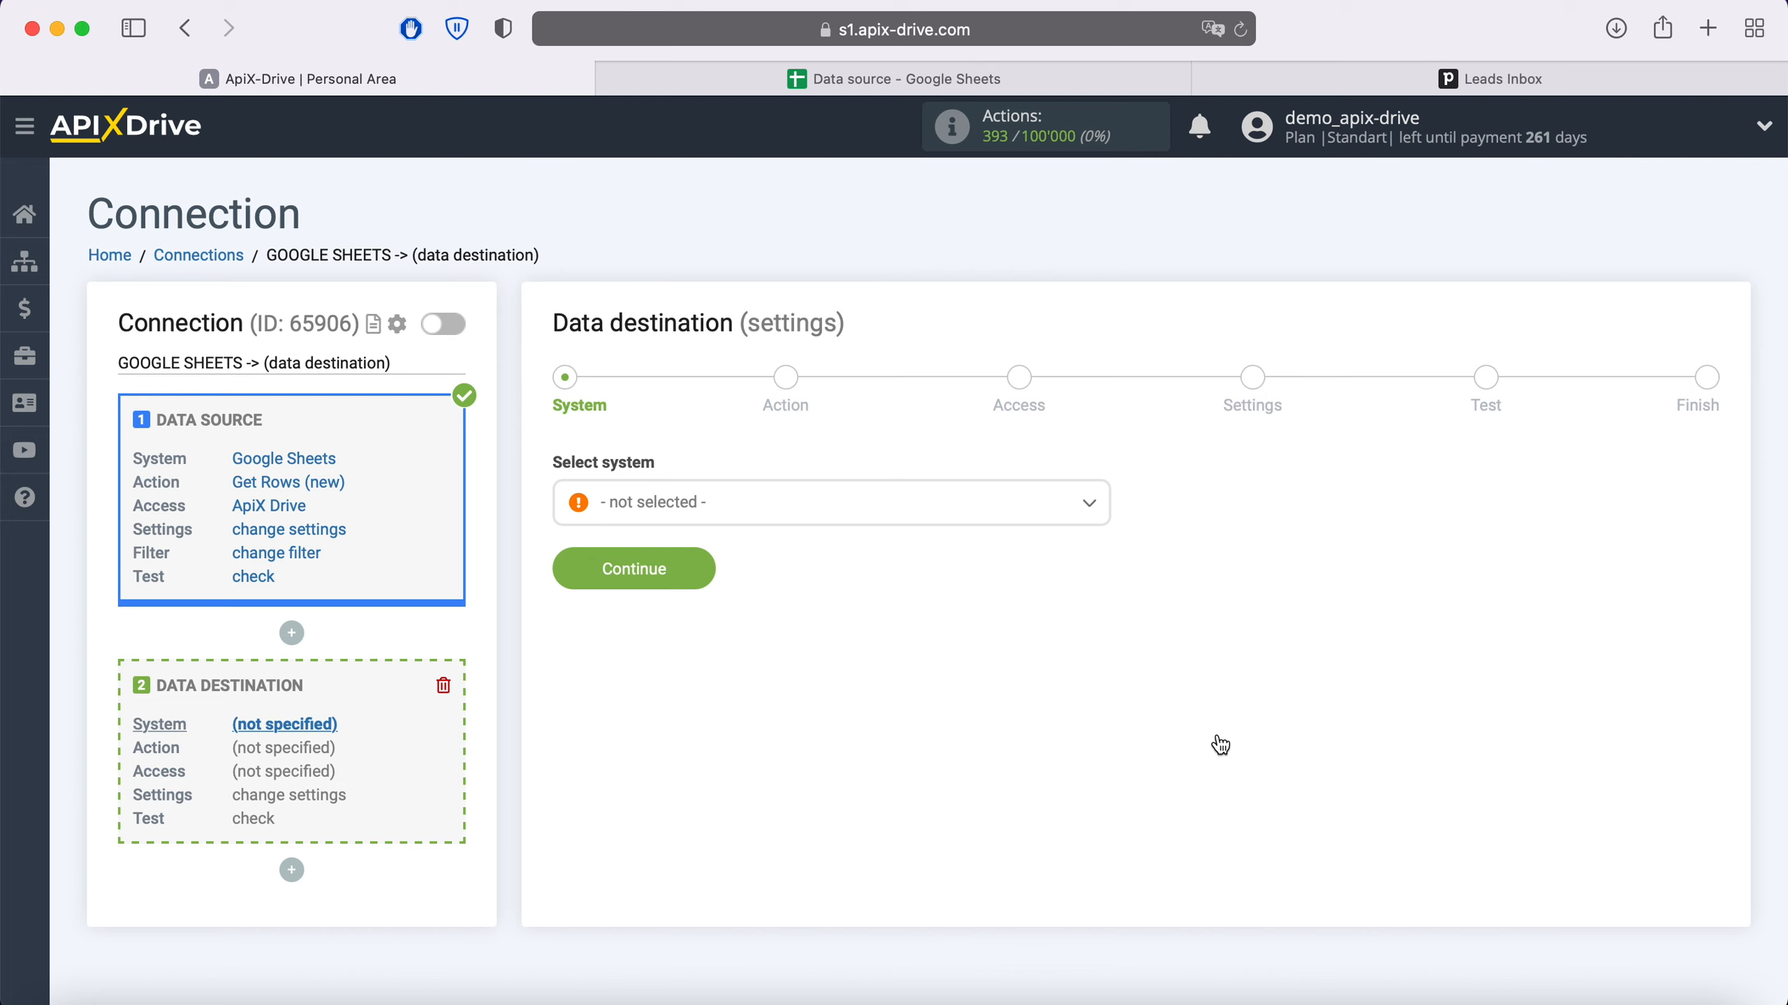
# Choose Pipedrive as the data destination system and continue to its action.
pyautogui.click(961, 521)
pyautogui.scroll(-8, 952, 666)
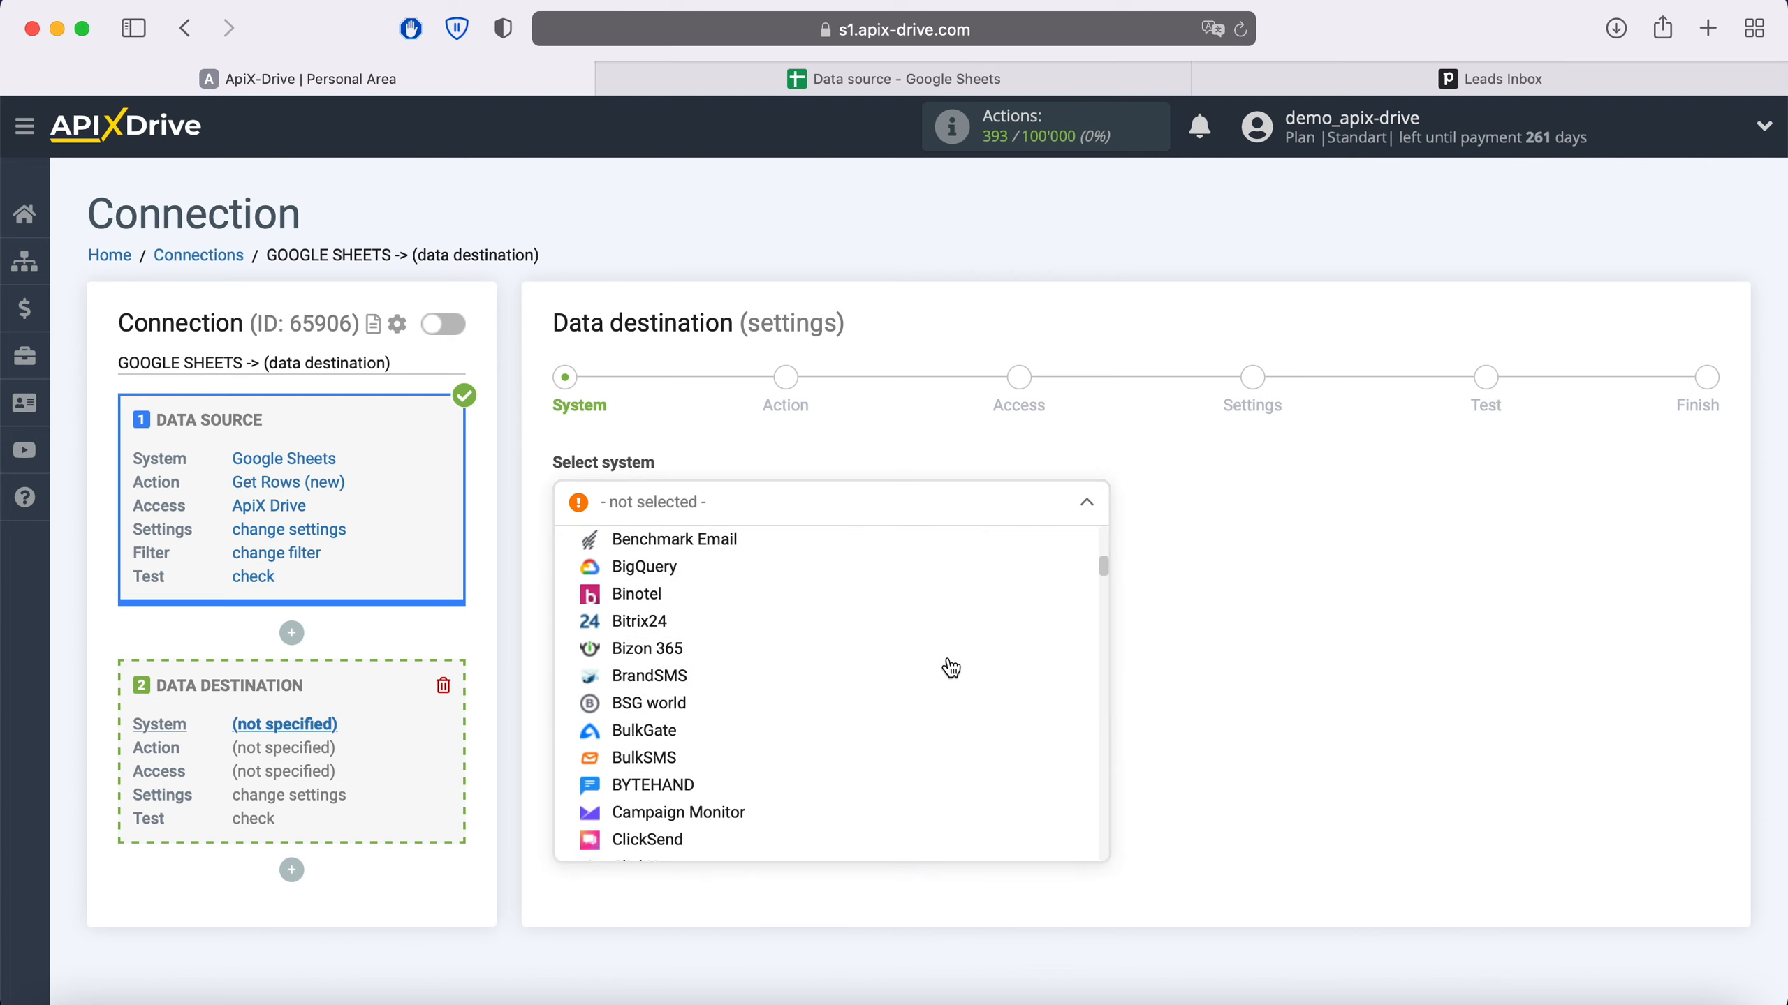
pyautogui.scroll(-15, 952, 667)
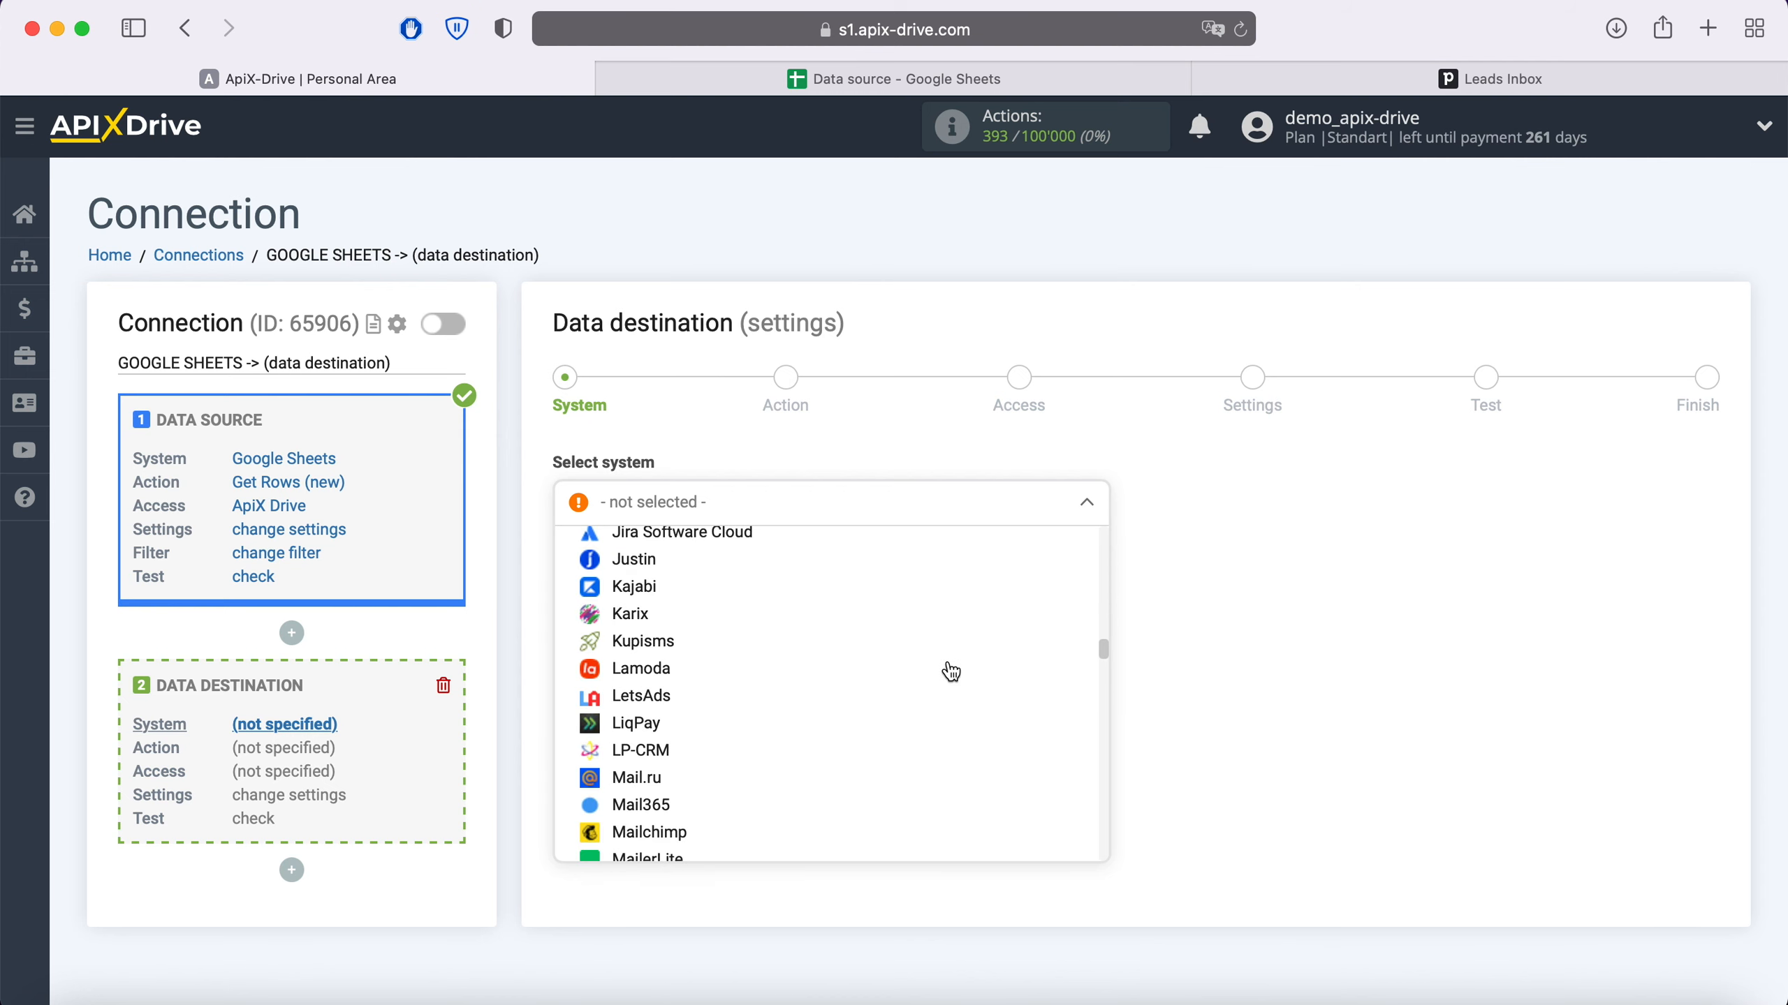
pyautogui.scroll(-15, 952, 673)
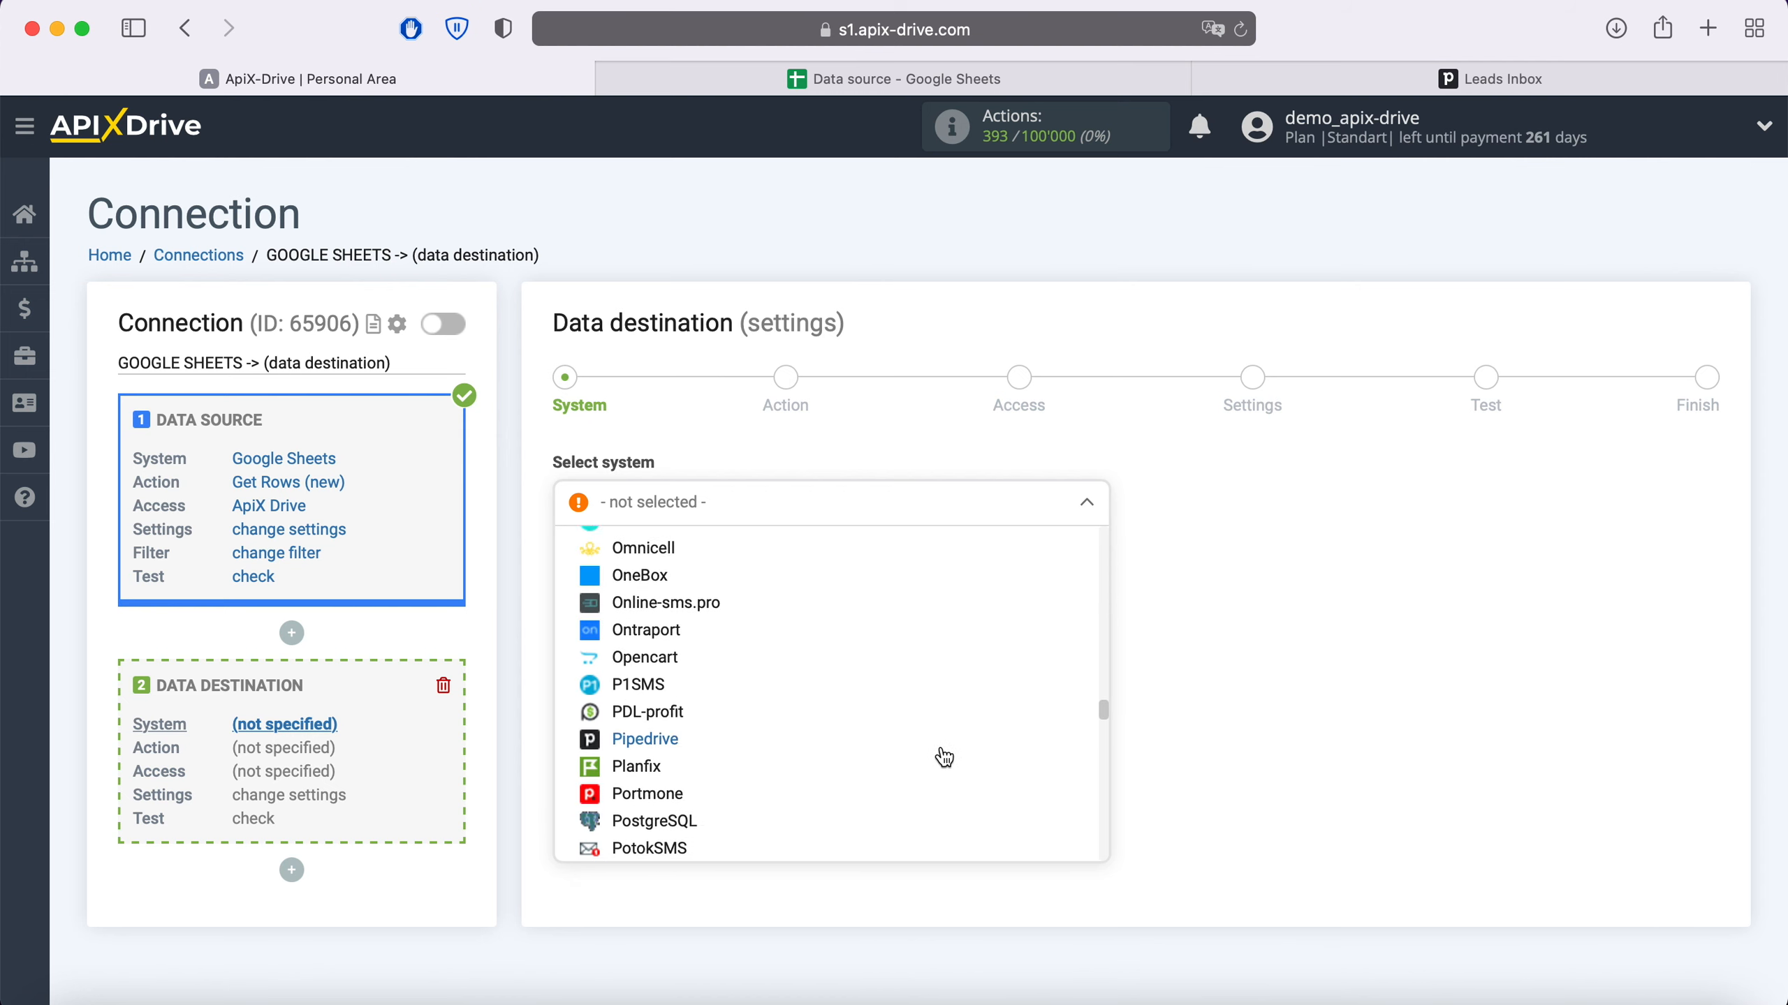
pyautogui.click(786, 703)
pyautogui.click(702, 575)
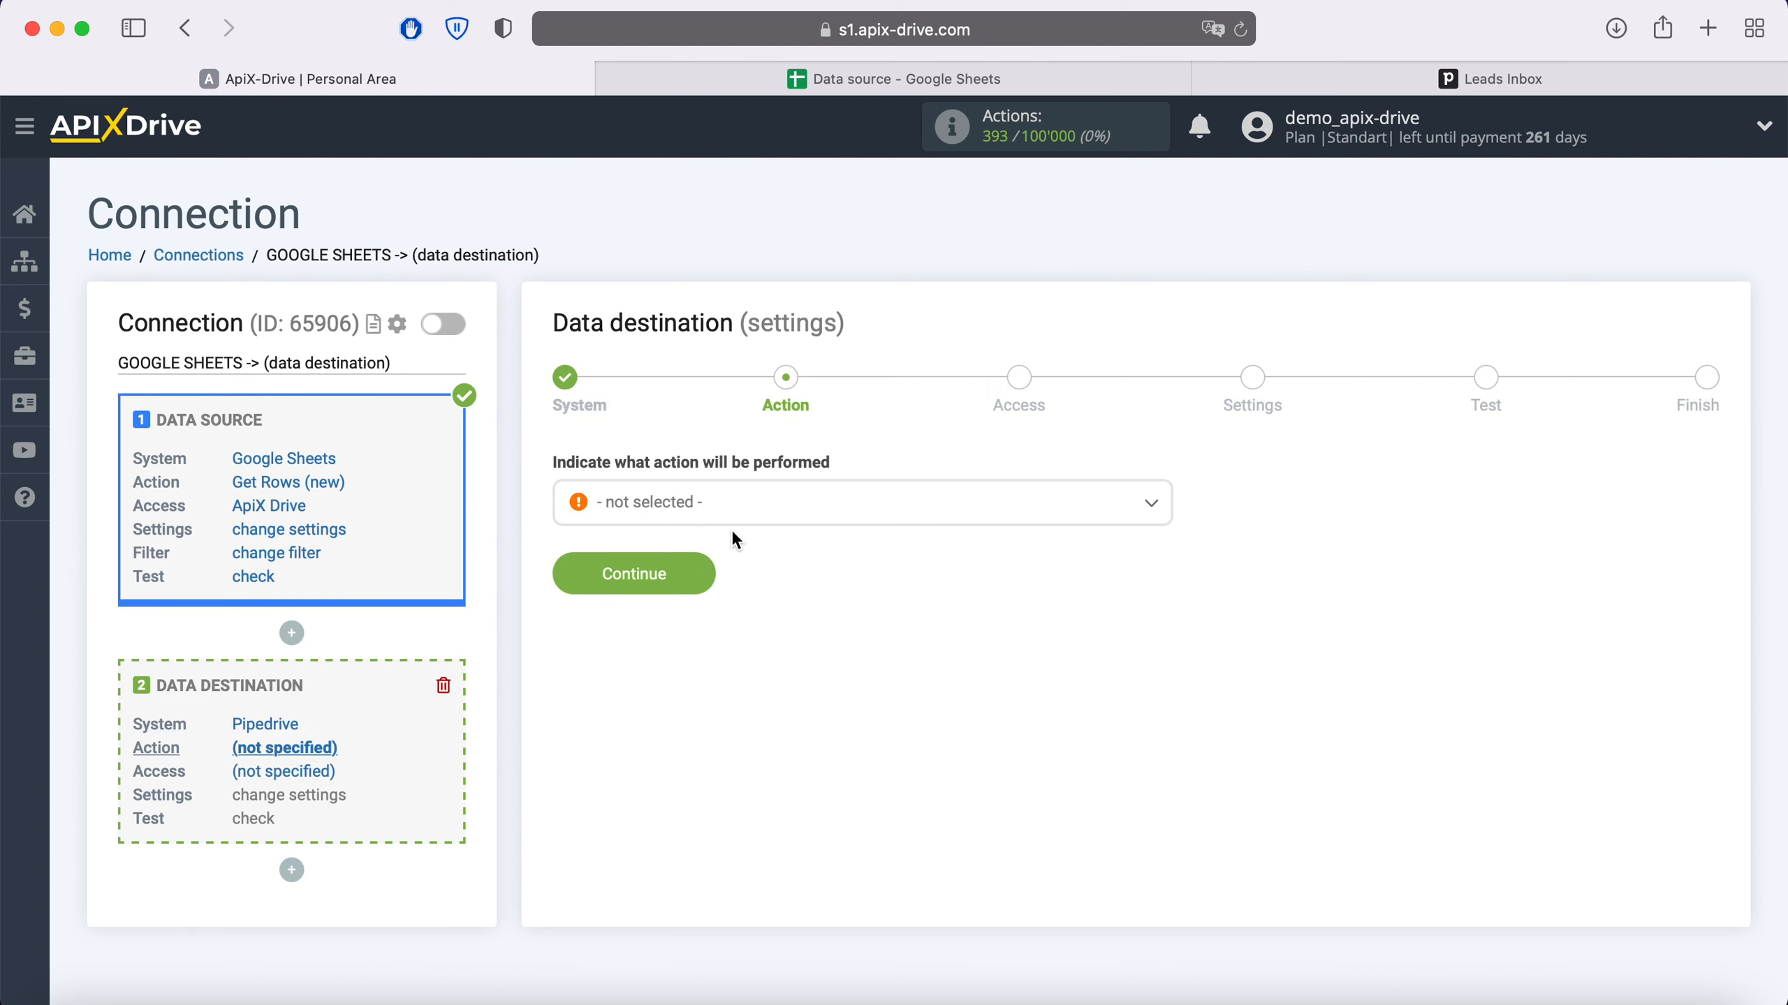
# Set the destination action to Create Deal and continue to the access settings.
pyautogui.click(748, 505)
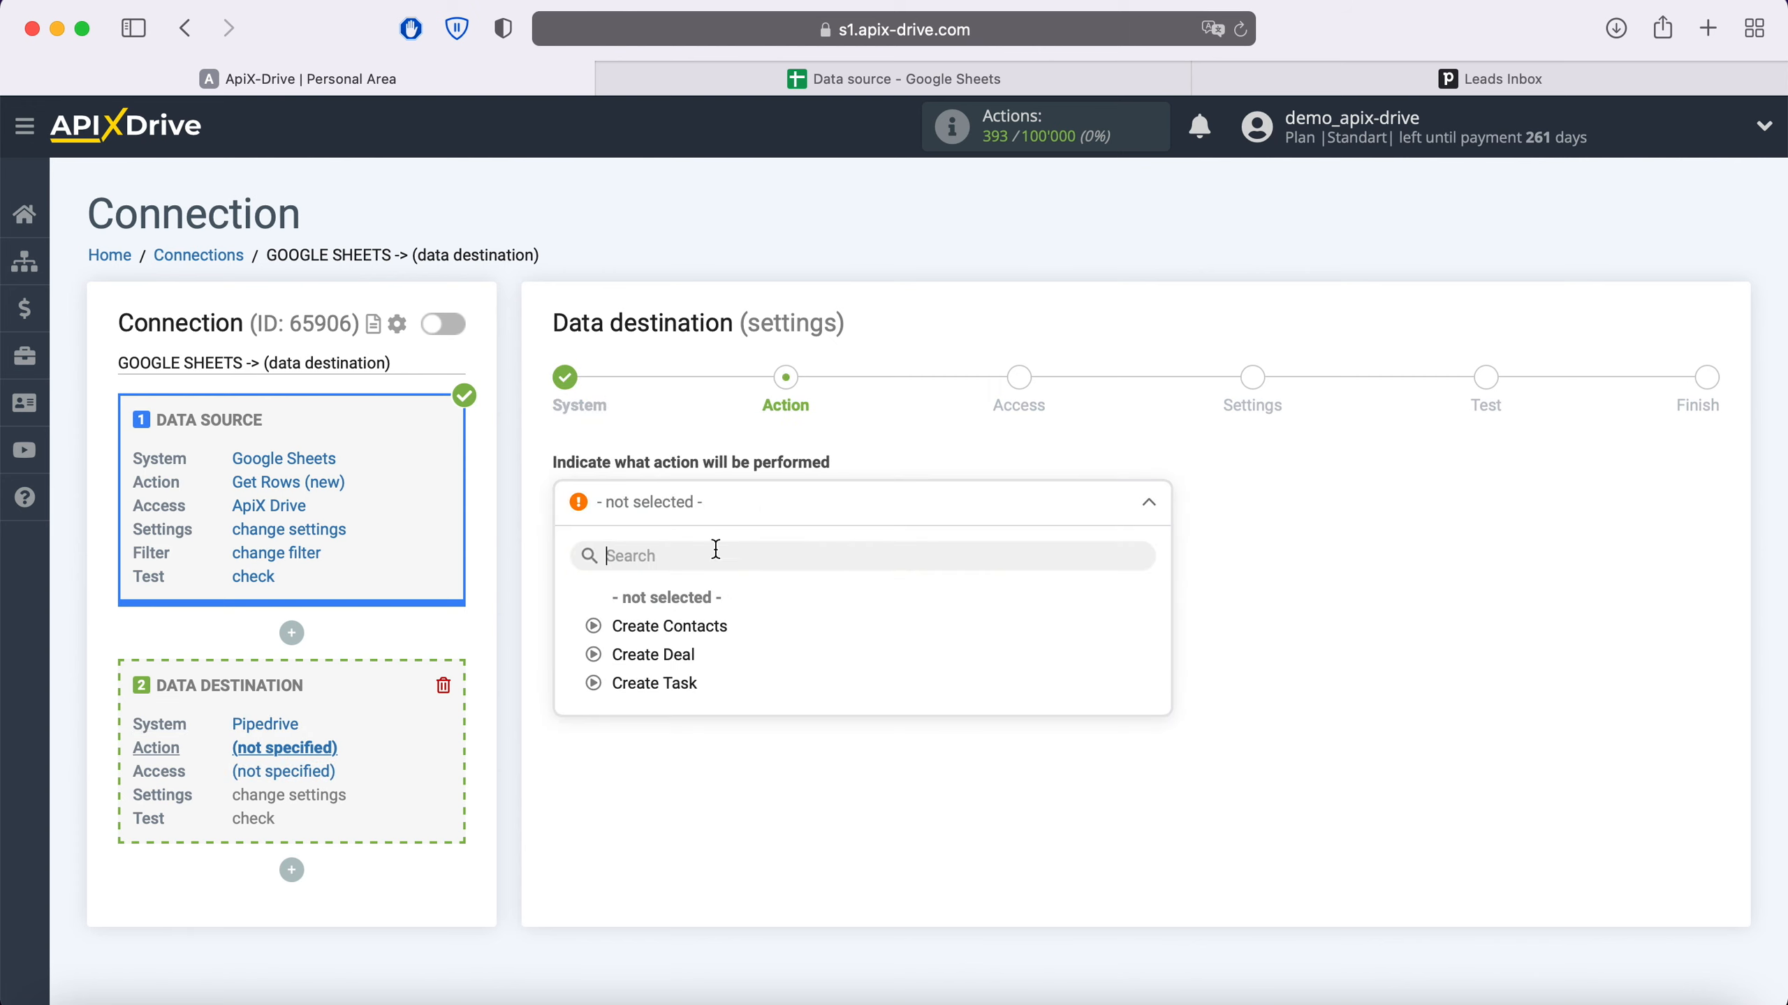
pyautogui.click(675, 655)
pyautogui.click(695, 570)
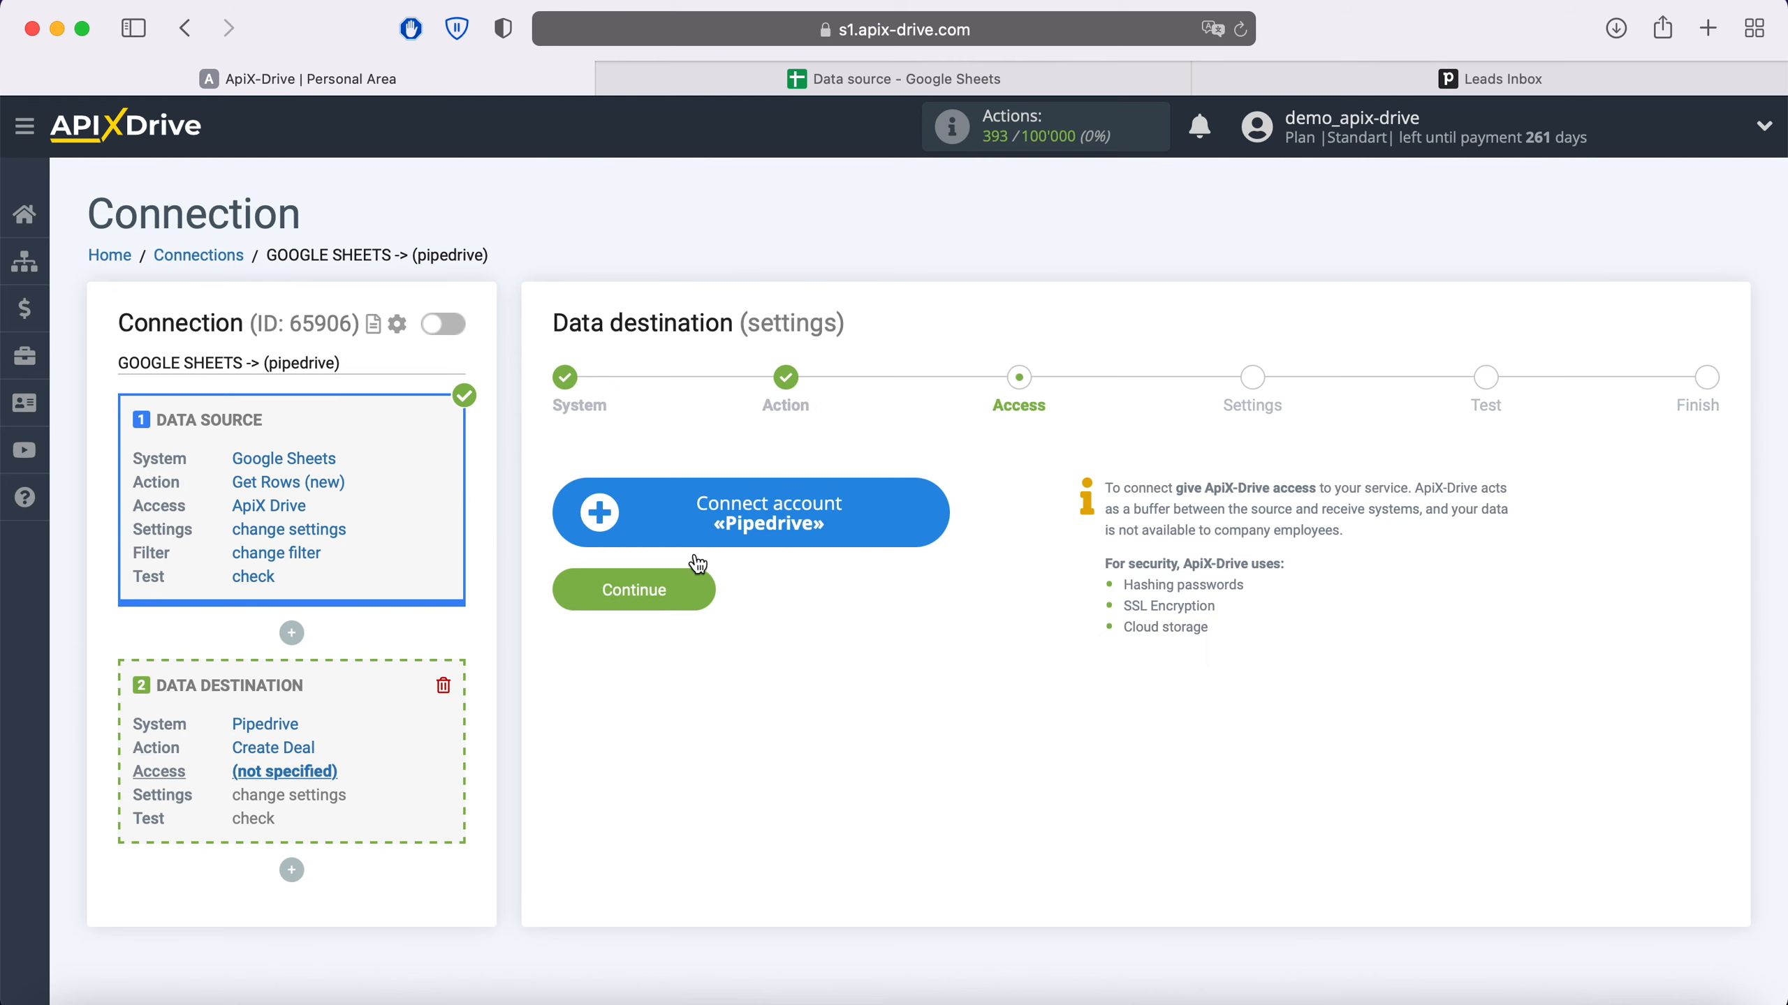
# Start connecting a Pipedrive account and fill its Domain with apix-drive.pipedrive.com, copied from the Pipedrive page's address.
pyautogui.click(914, 515)
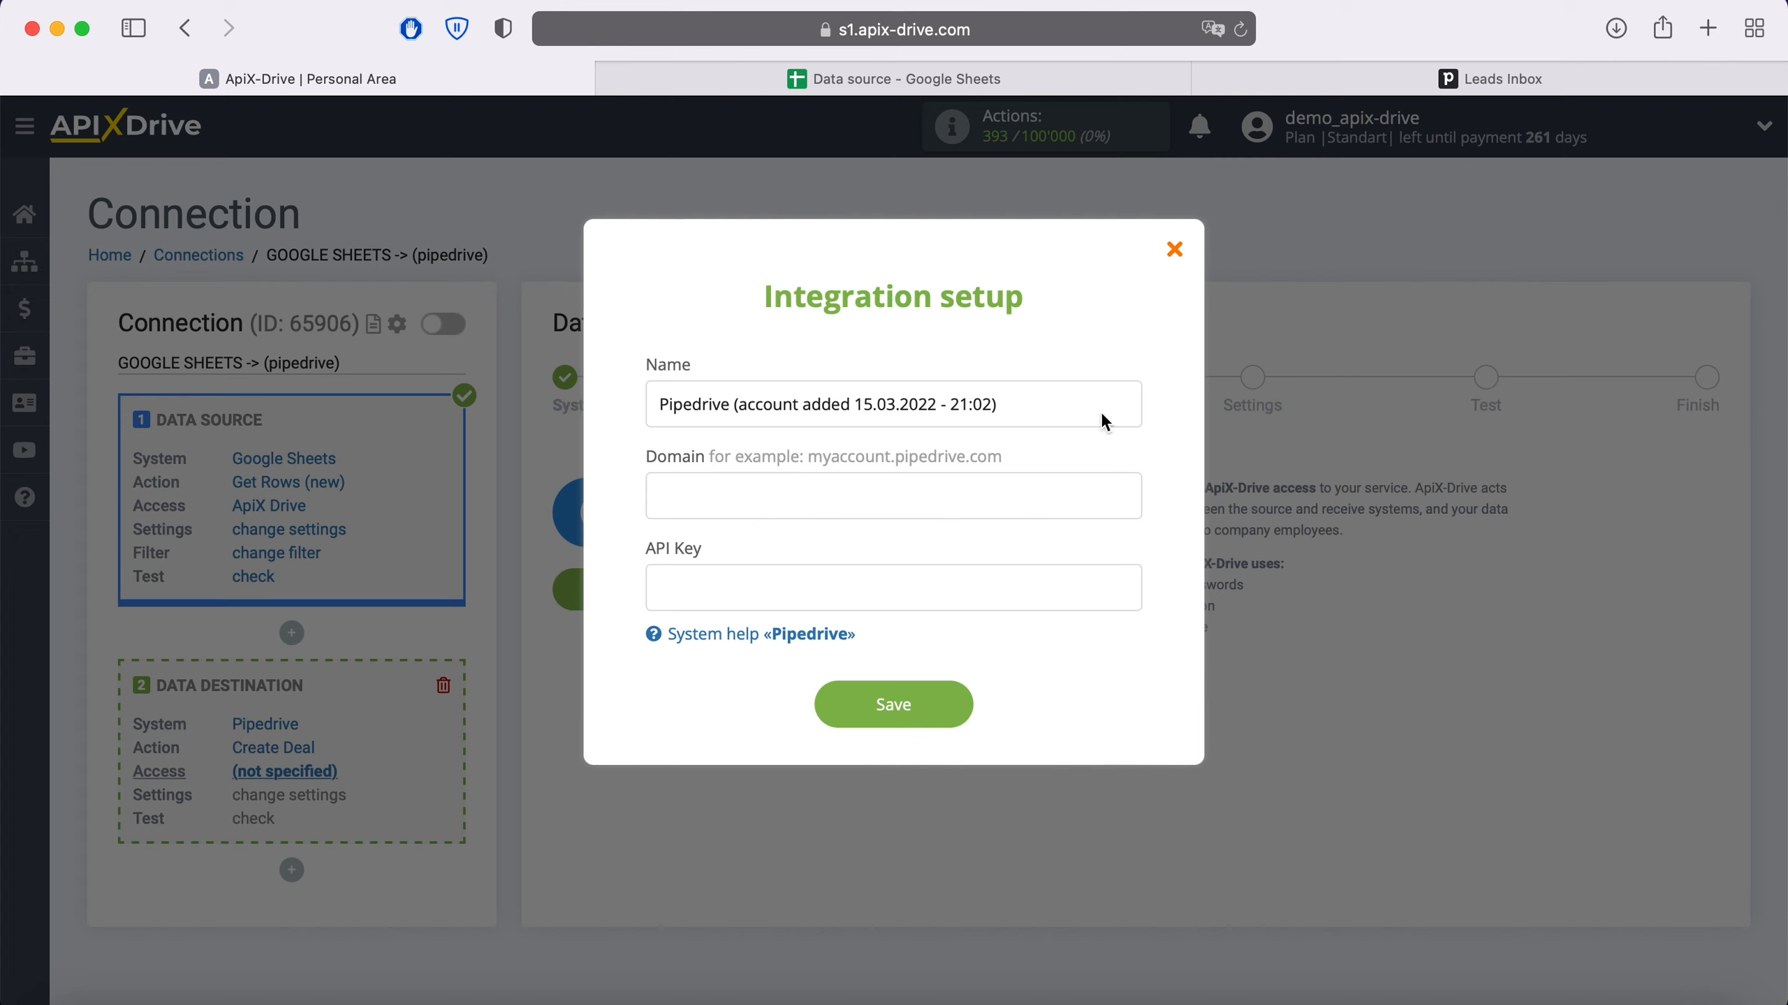
pyautogui.click(1453, 83)
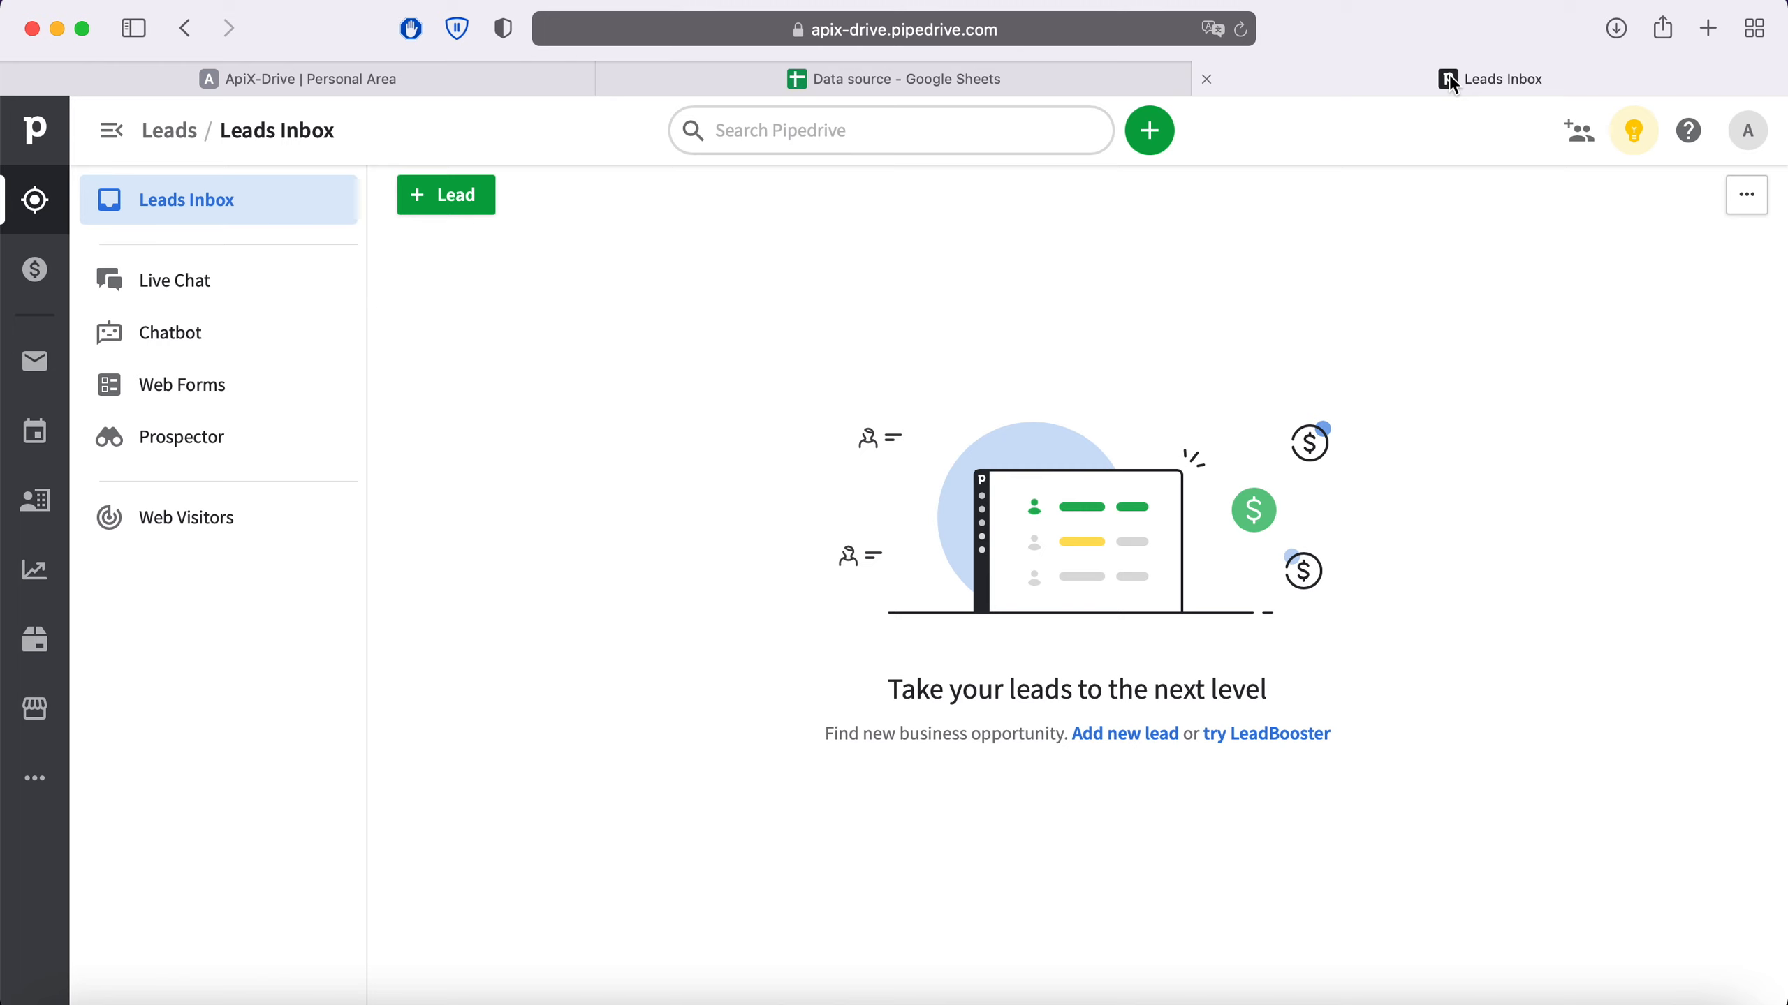
pyautogui.click(1151, 32)
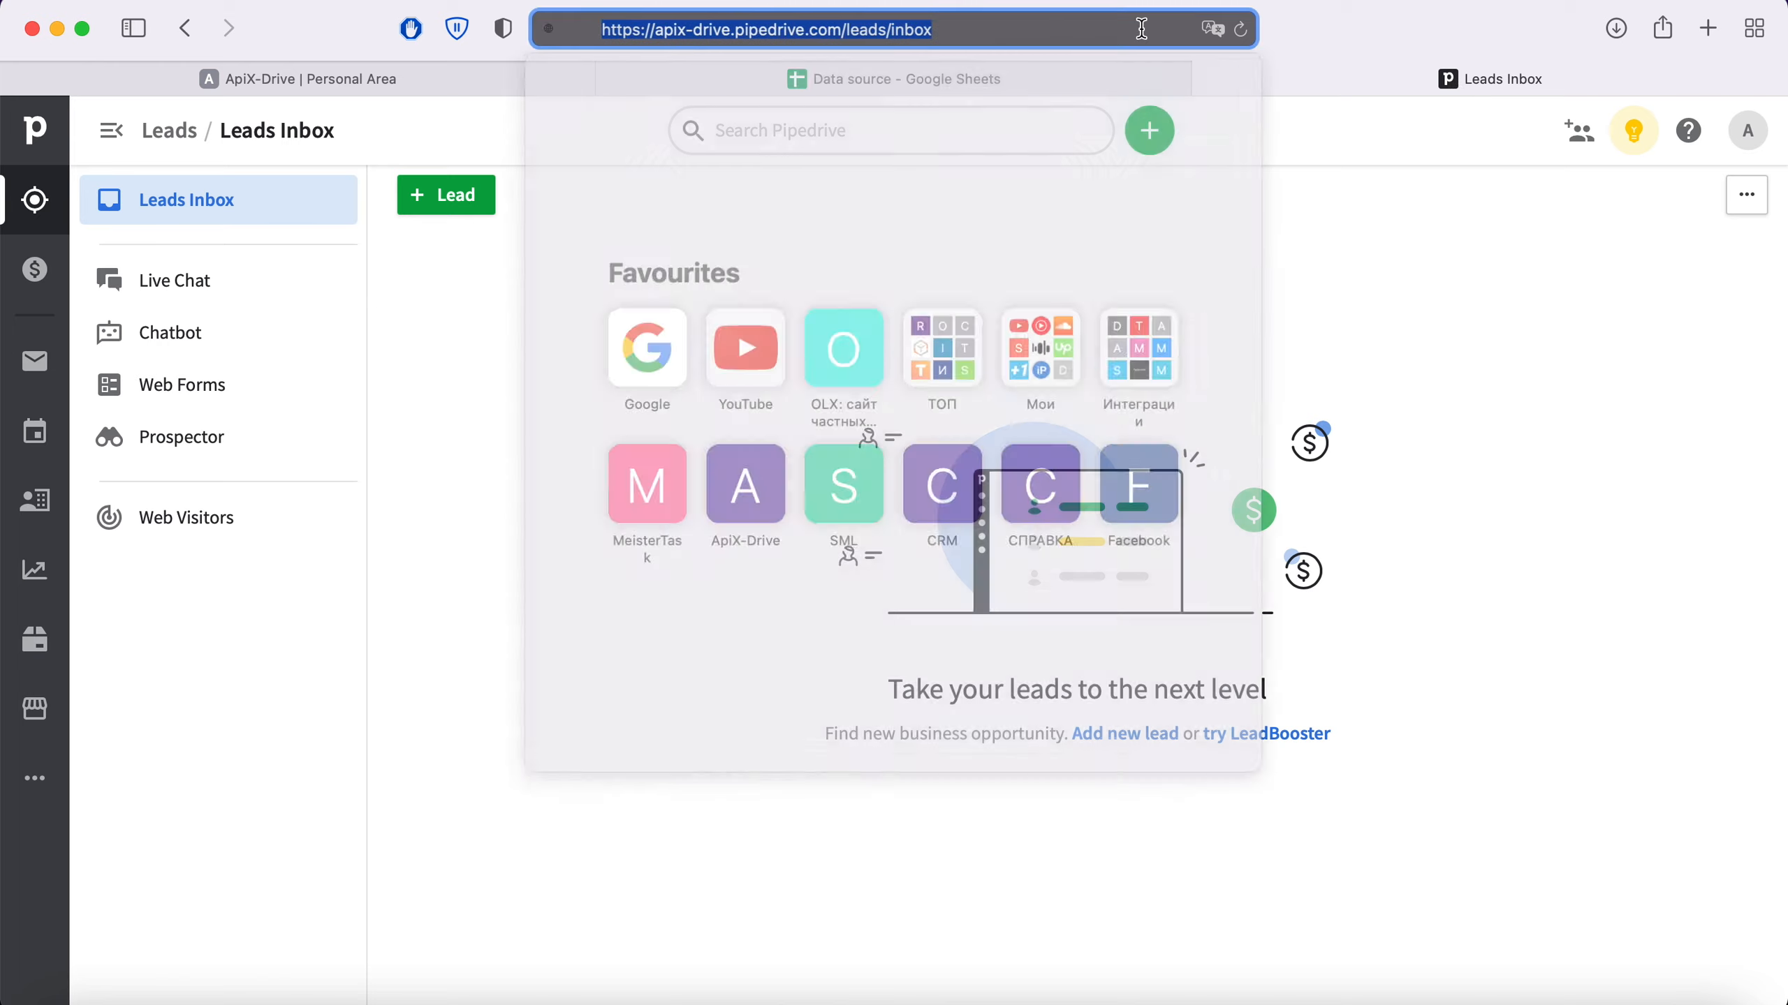
pyautogui.click(1147, 34)
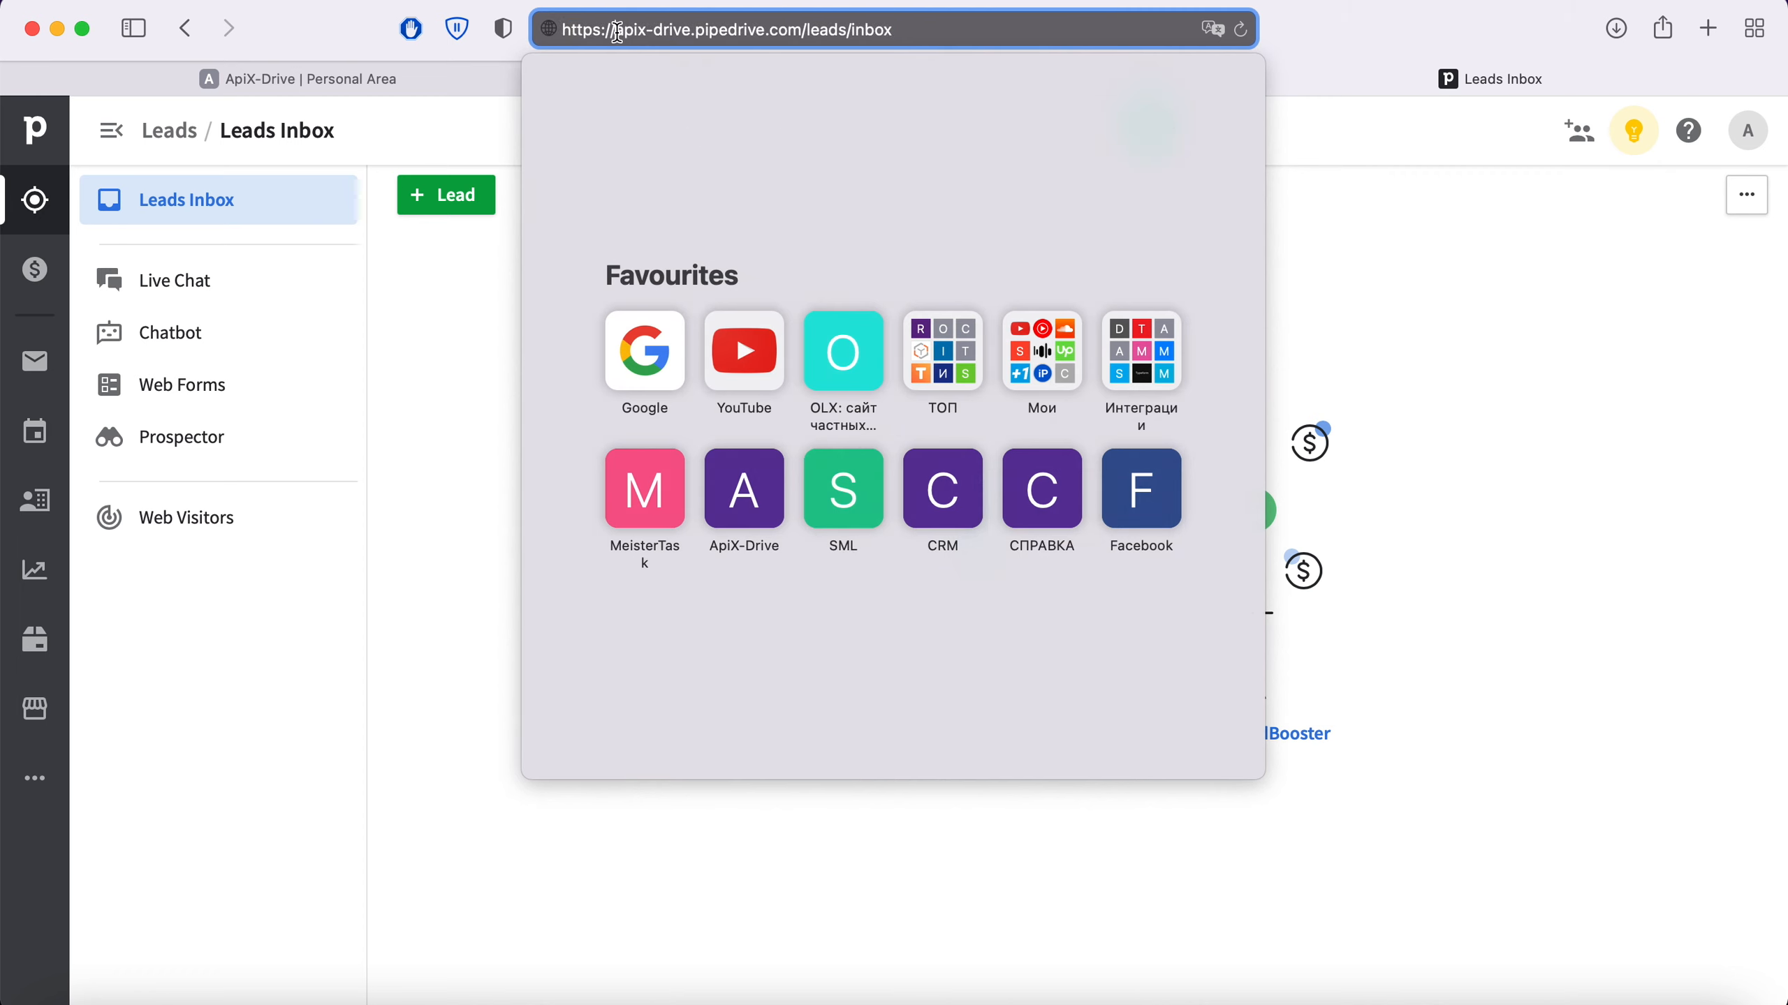
pyautogui.moveTo(613, 30); pyautogui.dragTo(802, 29)
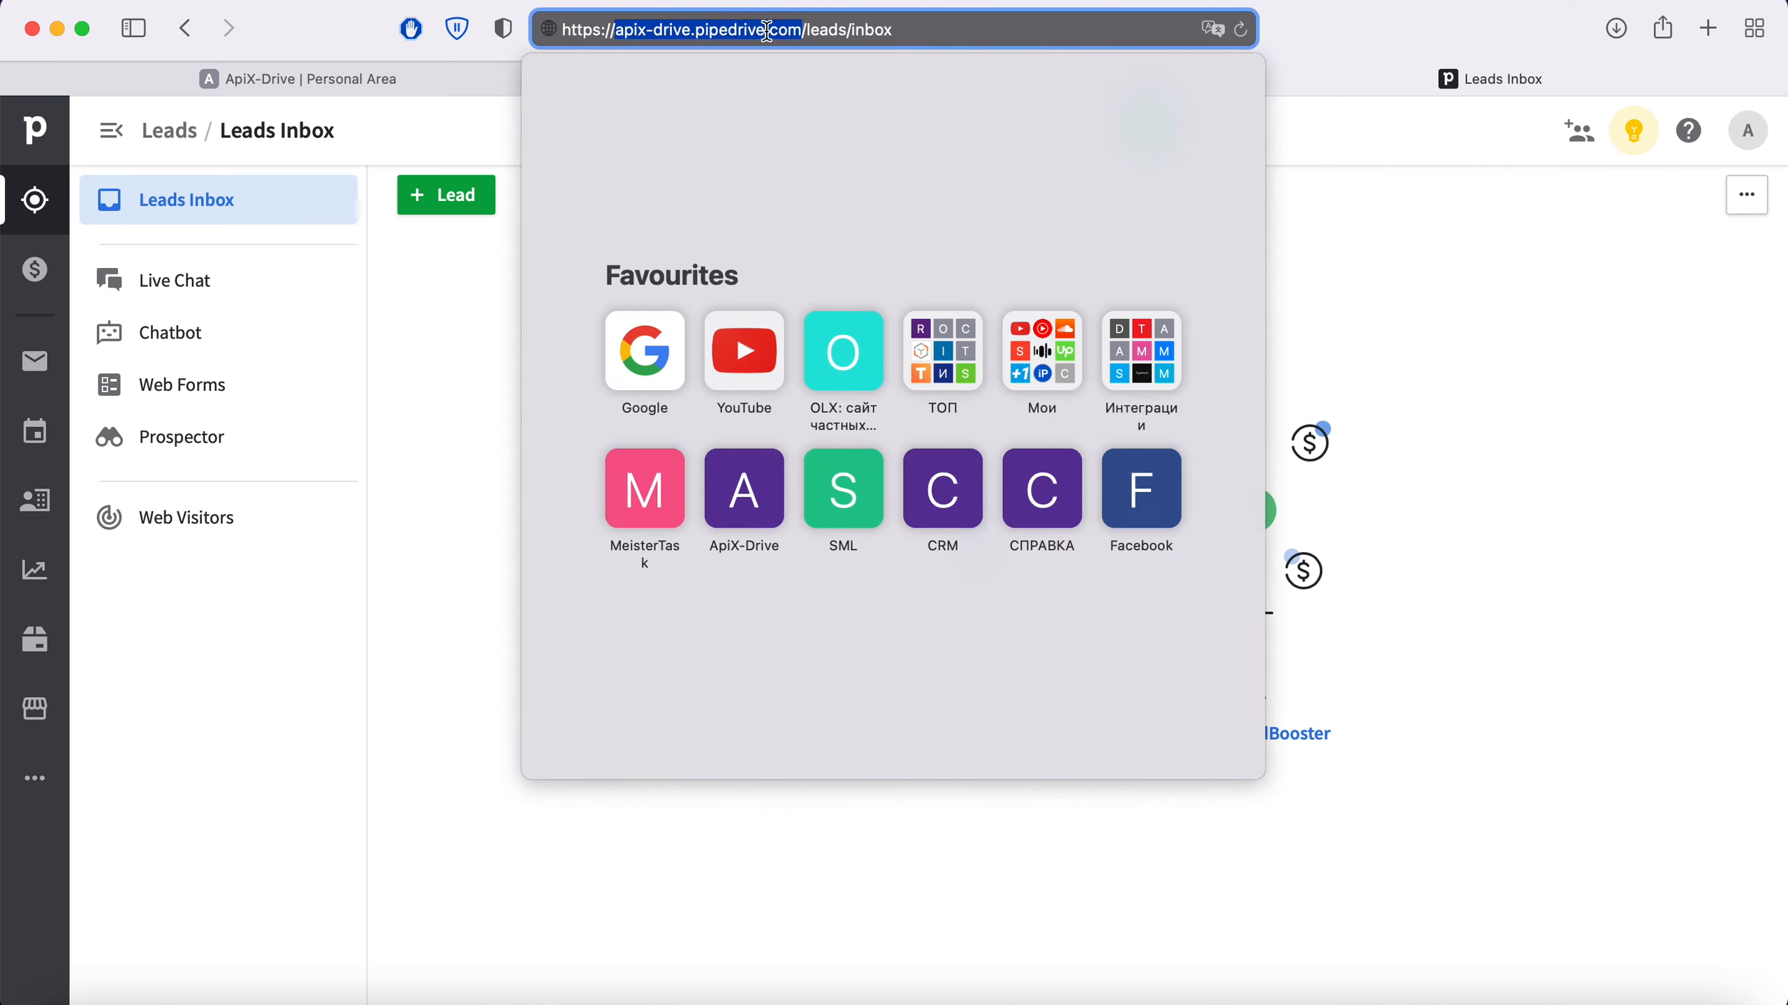
pyautogui.rightClick(769, 27)
pyautogui.click(816, 81)
pyautogui.click(425, 80)
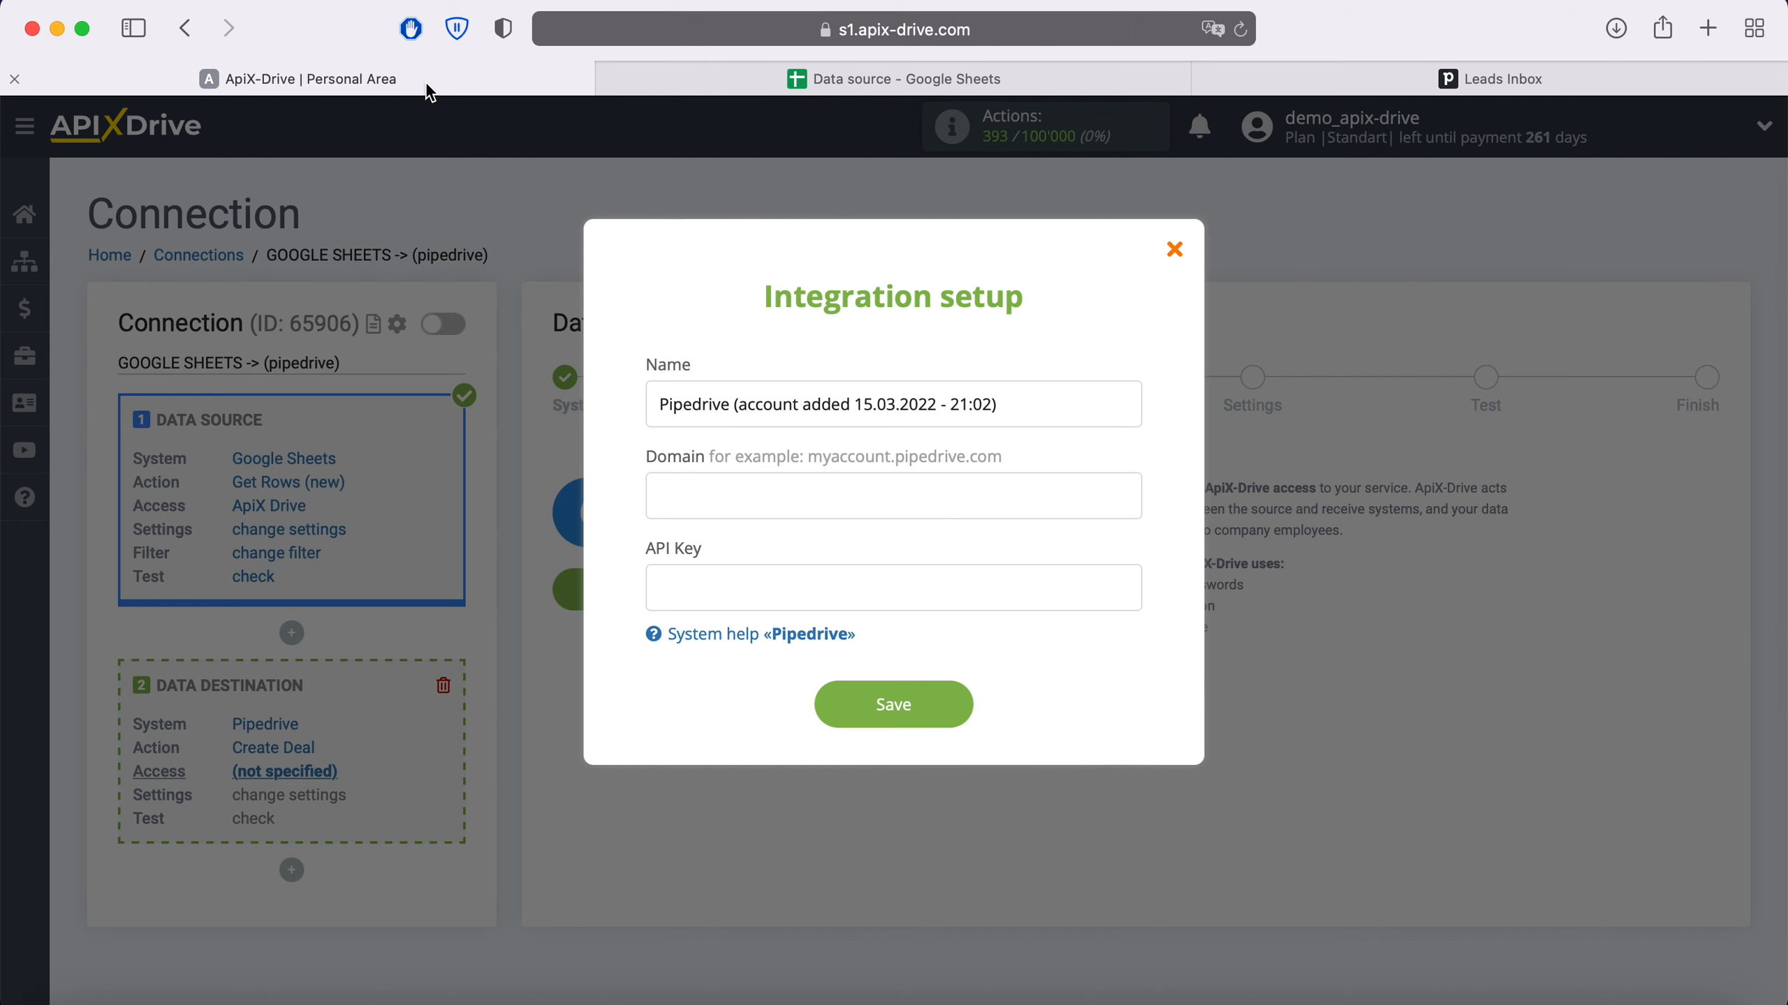
pyautogui.rightClick(714, 501)
pyautogui.click(771, 581)
# Switch to Pipedrive and copy the personal API token from the API section of the personal preferences.
pyautogui.click(1435, 78)
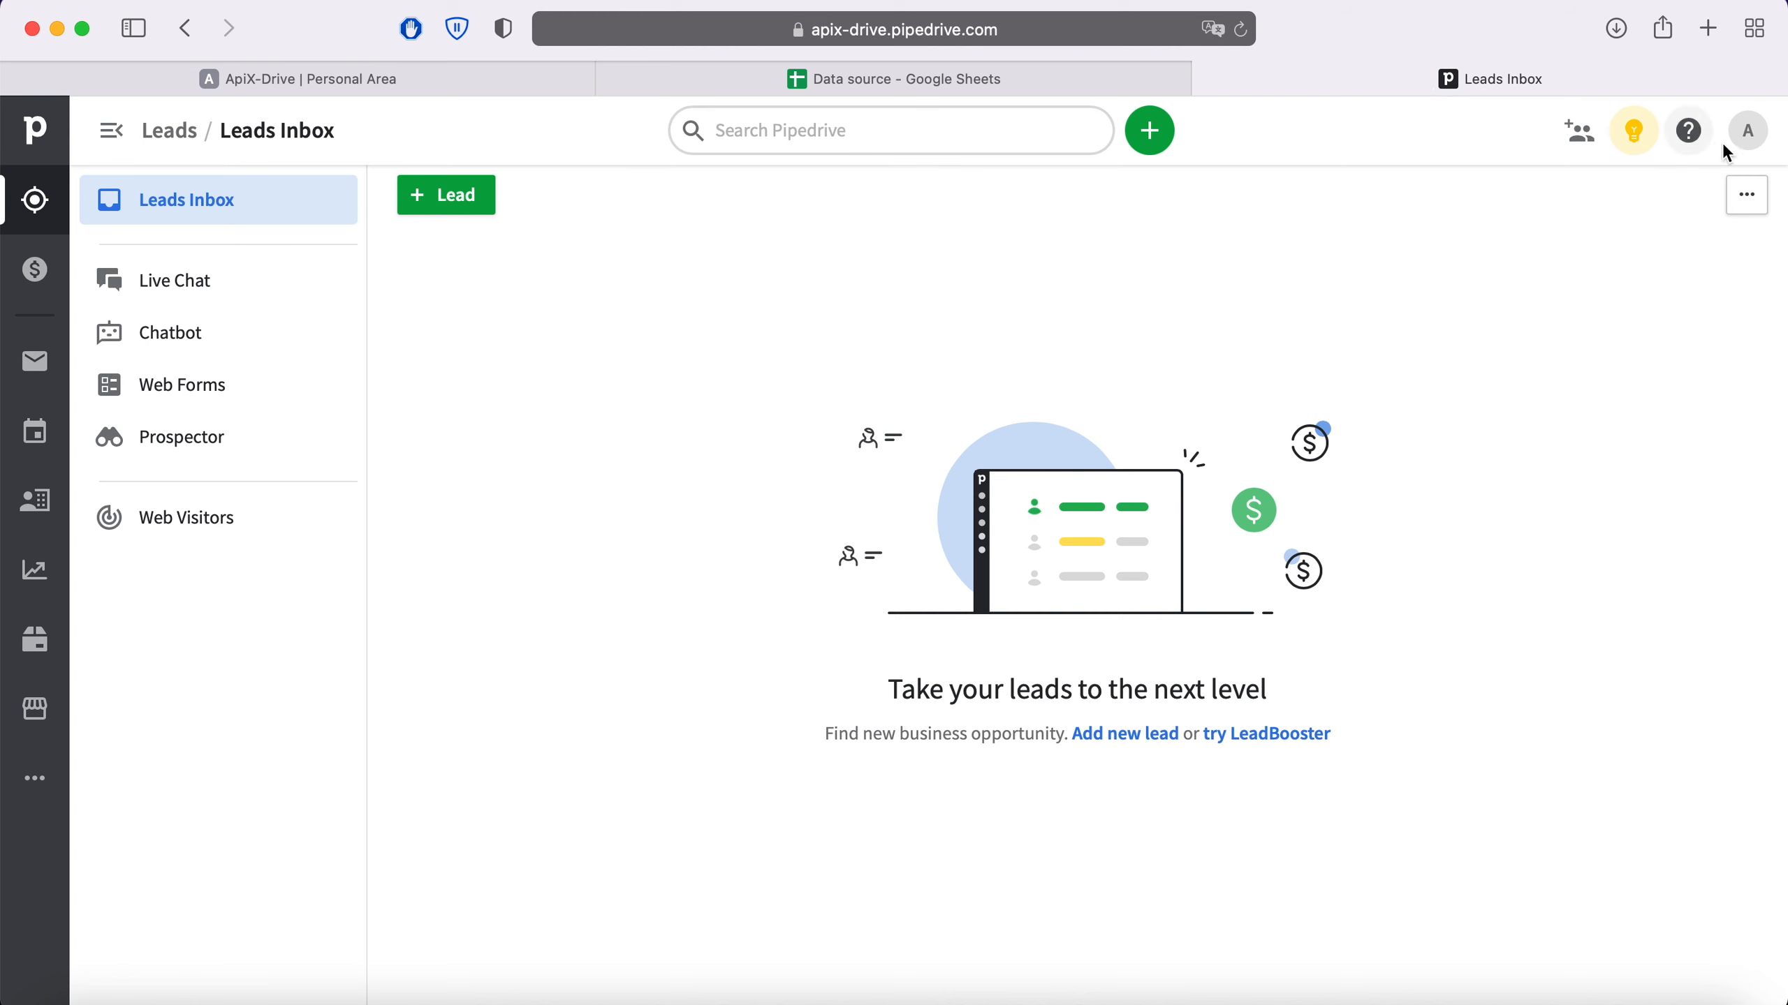
pyautogui.click(1748, 132)
pyautogui.click(1623, 252)
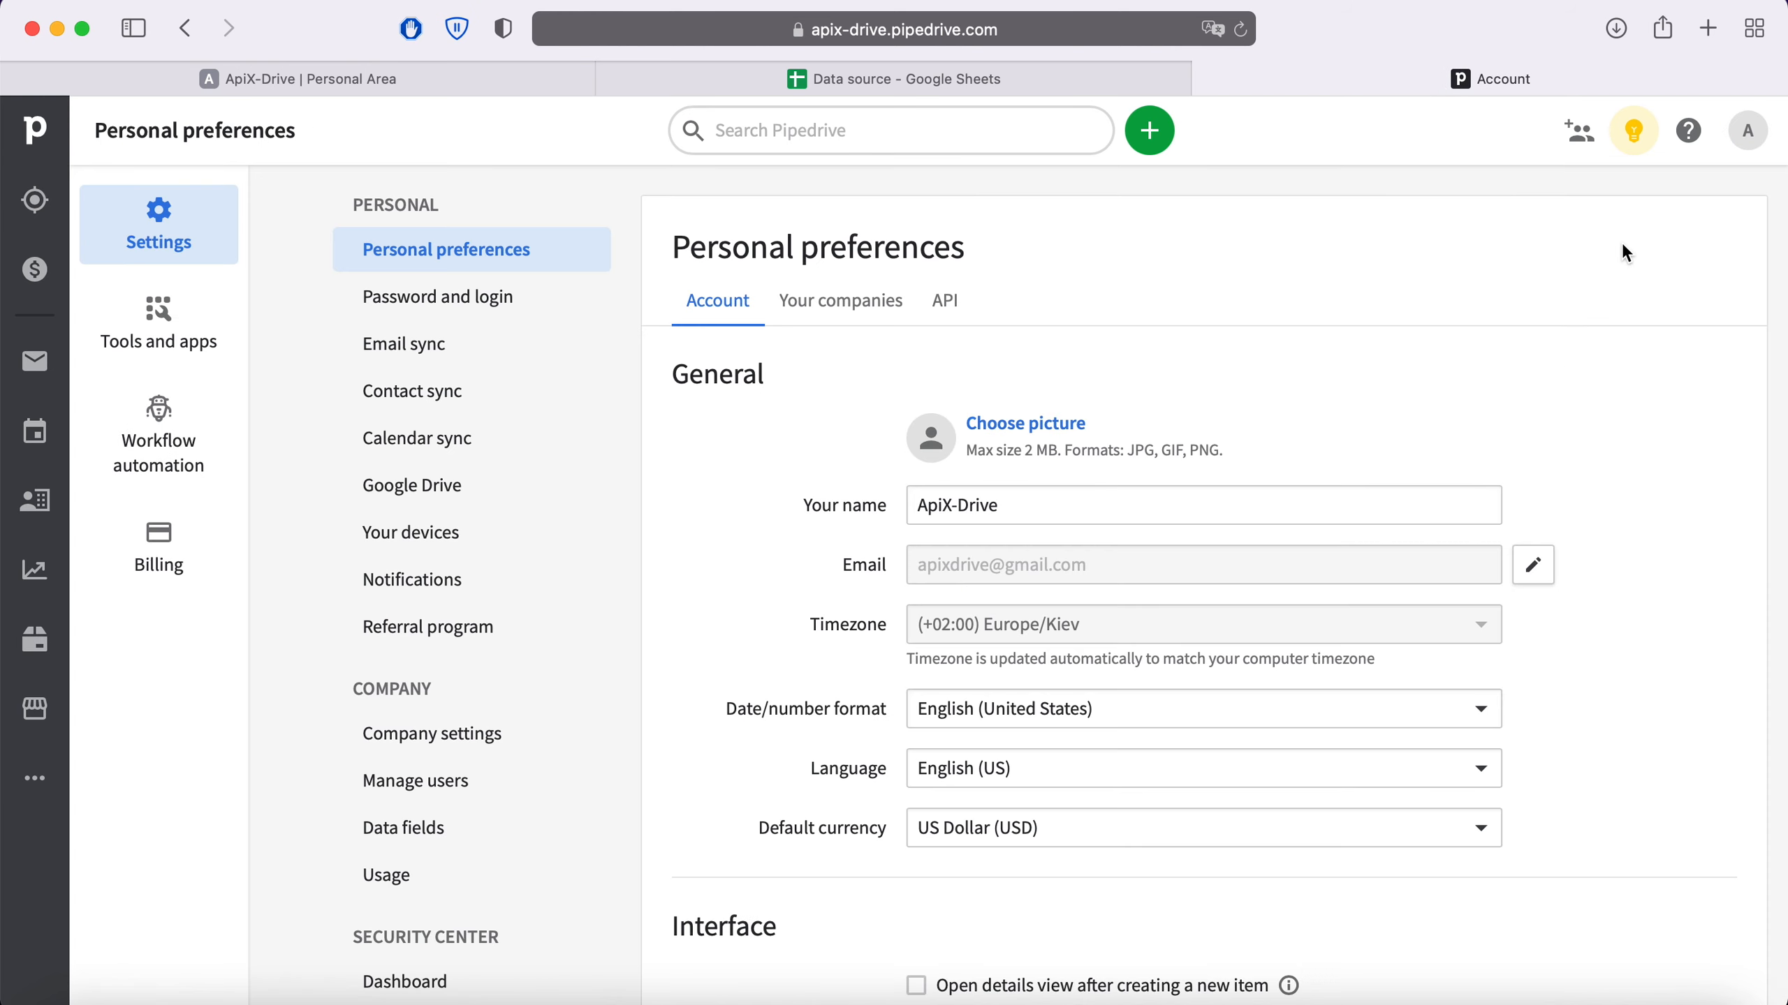
pyautogui.click(946, 303)
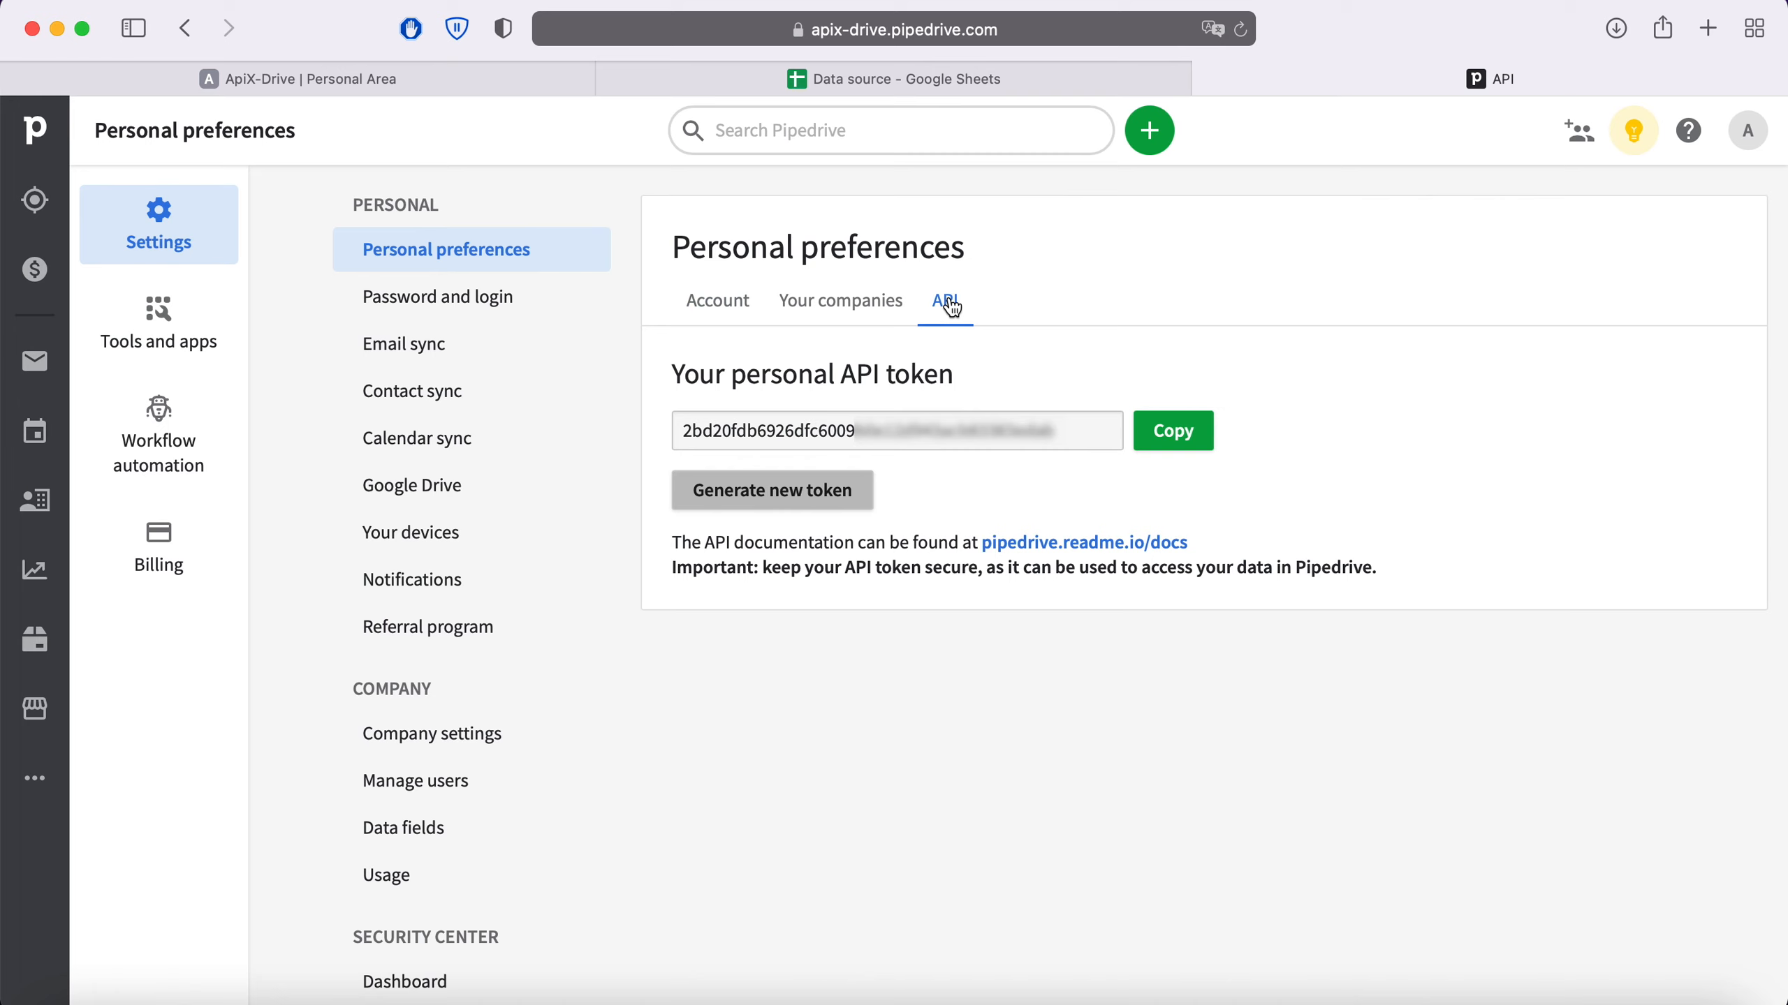
pyautogui.moveTo(1059, 430); pyautogui.dragTo(652, 443)
pyautogui.rightClick(740, 437)
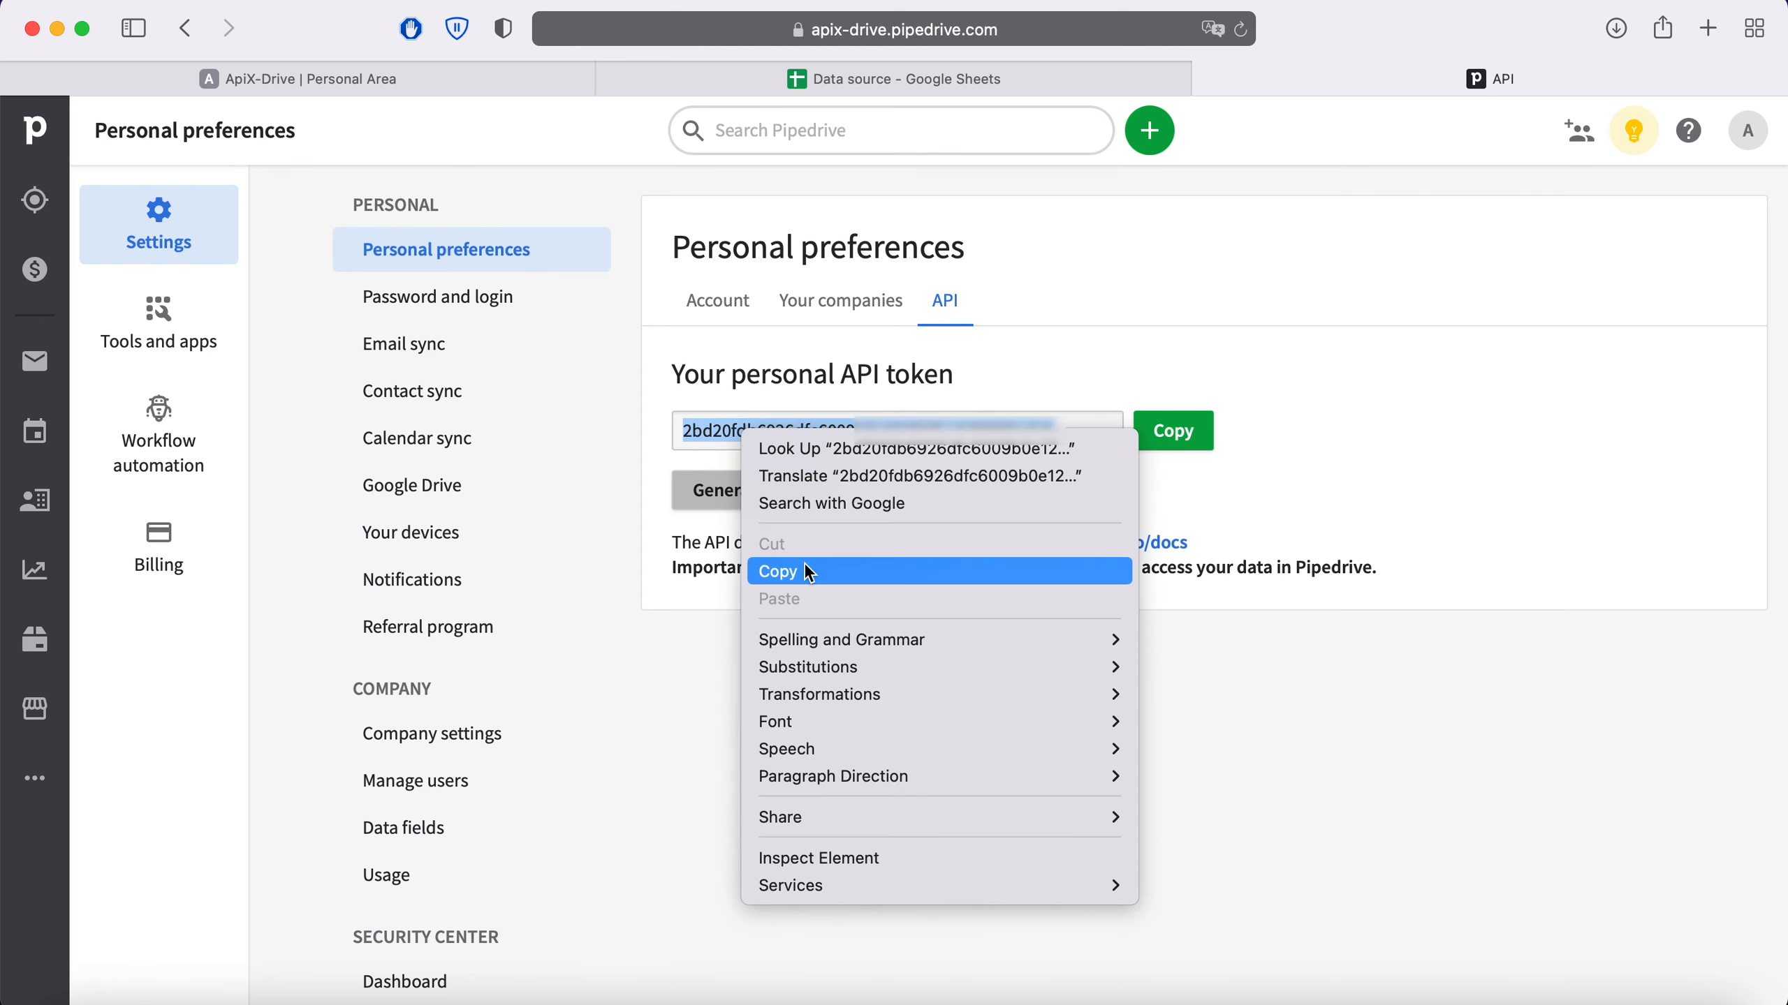
pyautogui.click(801, 567)
# Return to ApiX-Drive, paste the Pipedrive API token into the API Key field and save the integration.
pyautogui.click(486, 81)
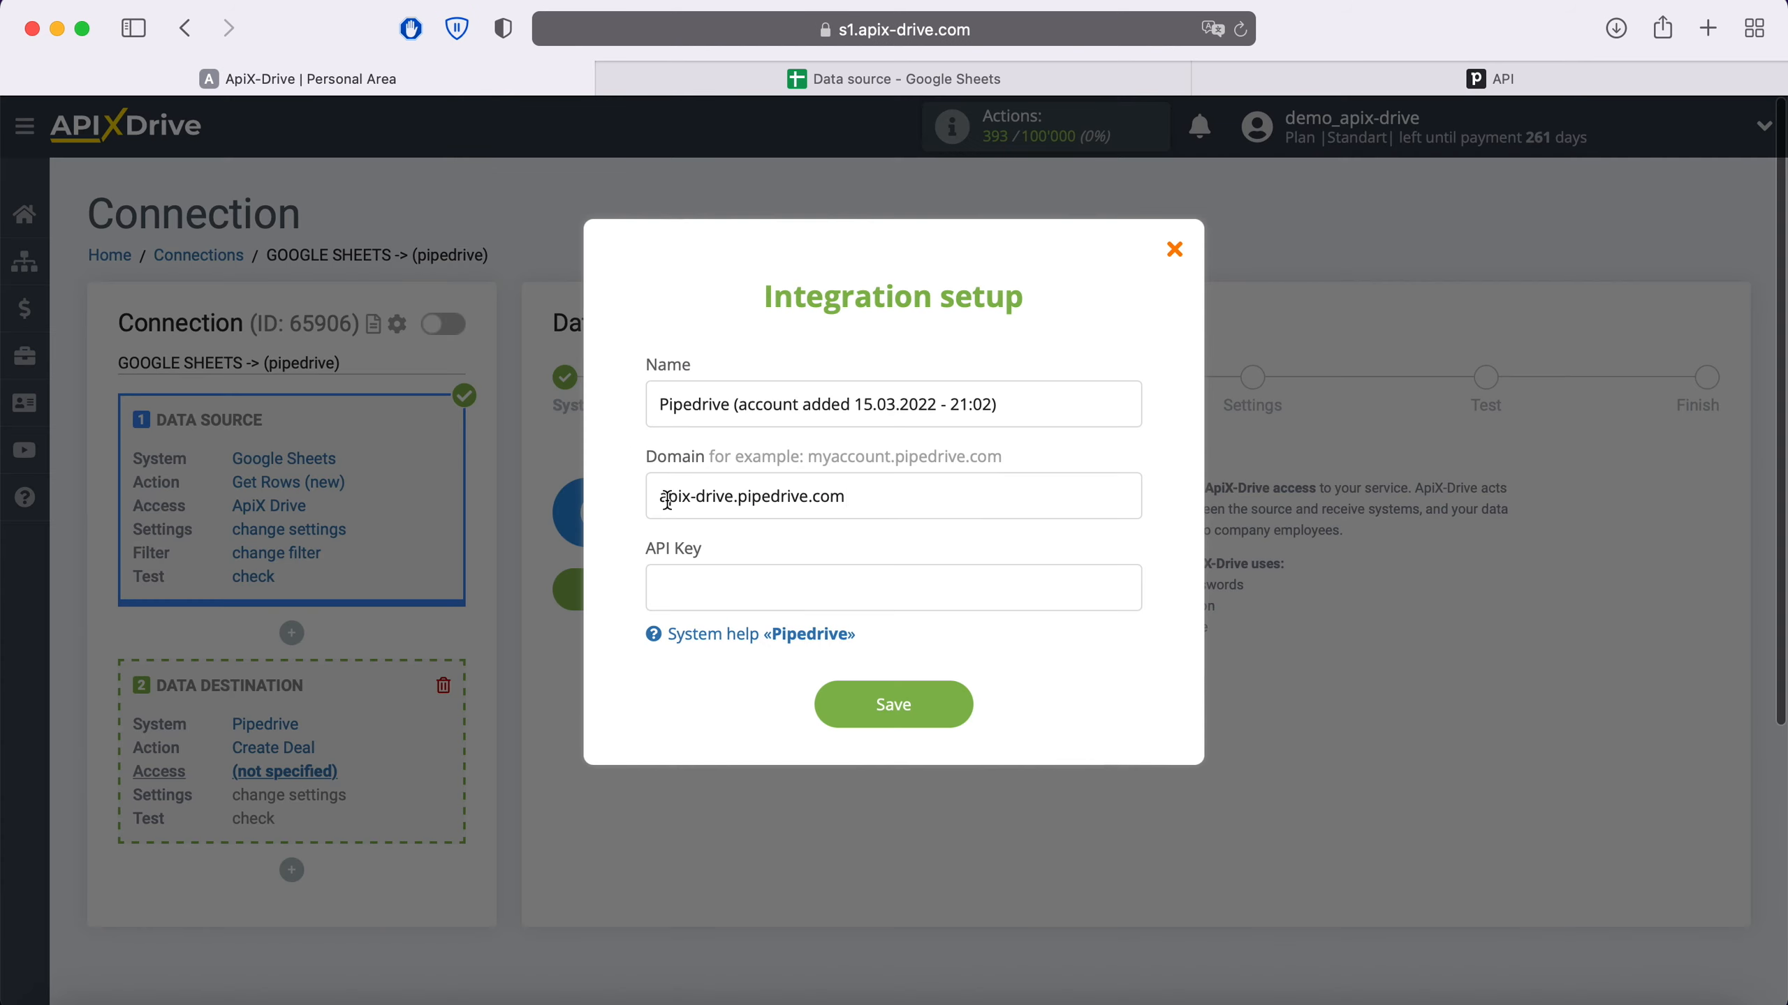
pyautogui.rightClick(704, 586)
pyautogui.click(773, 658)
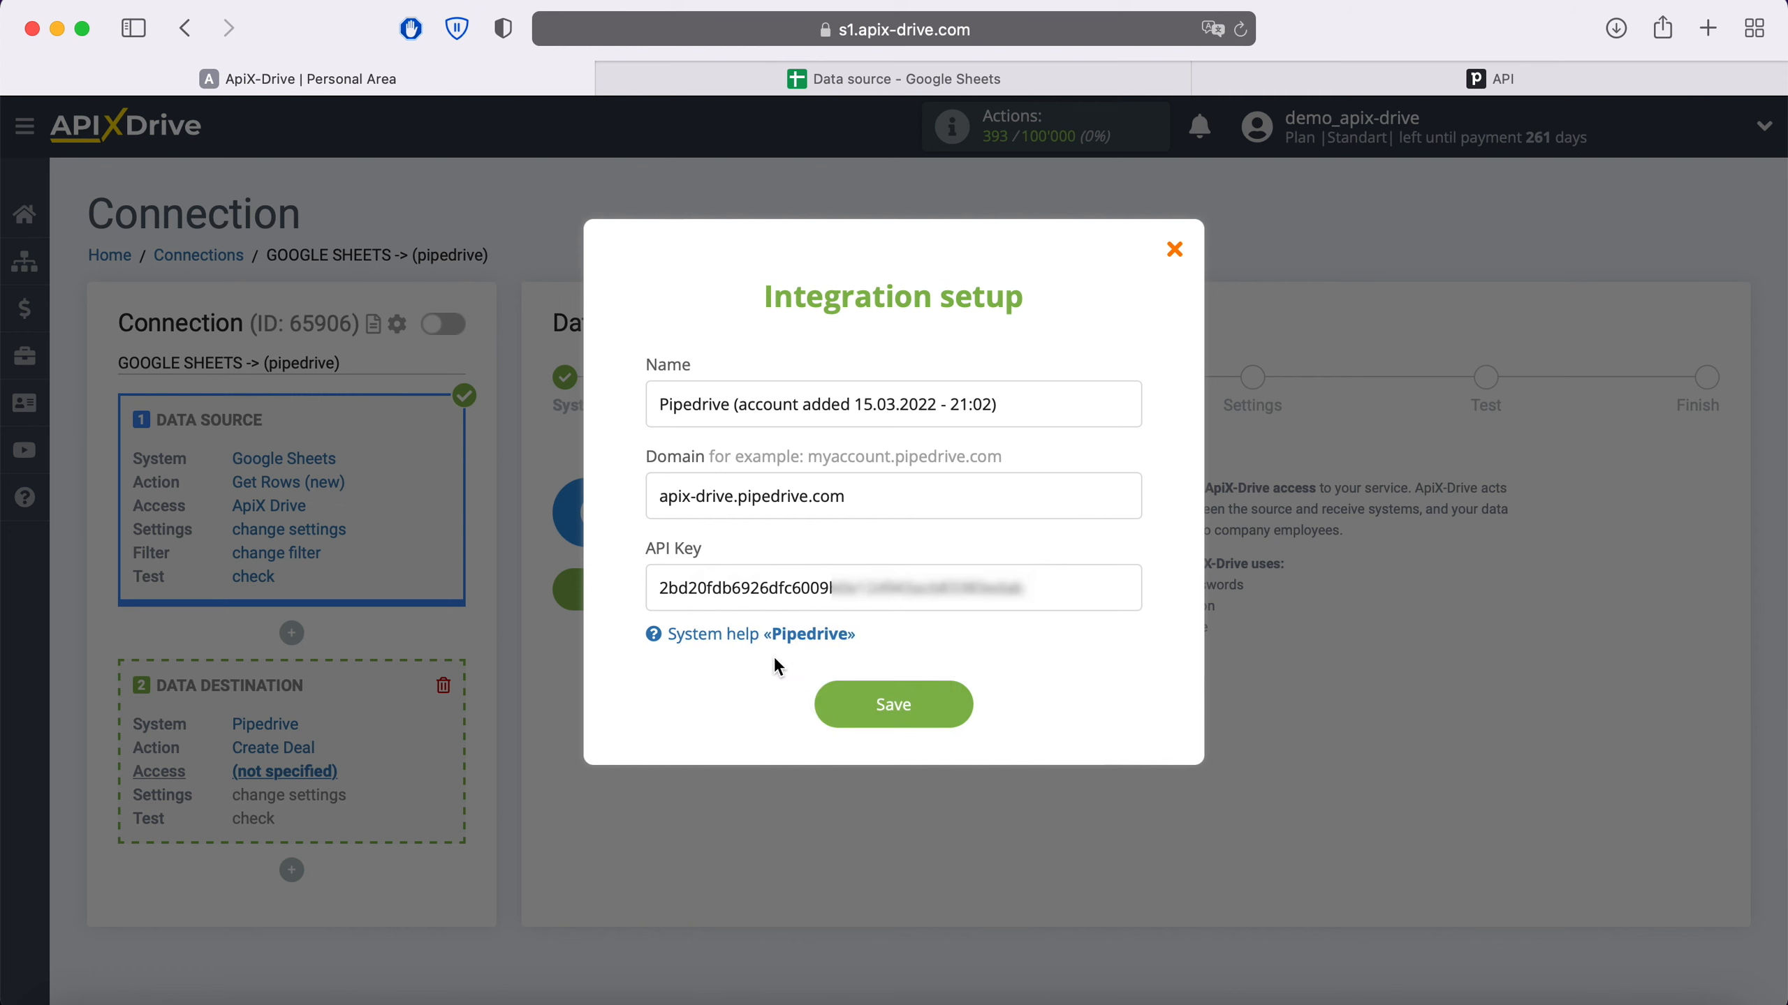
pyautogui.click(957, 707)
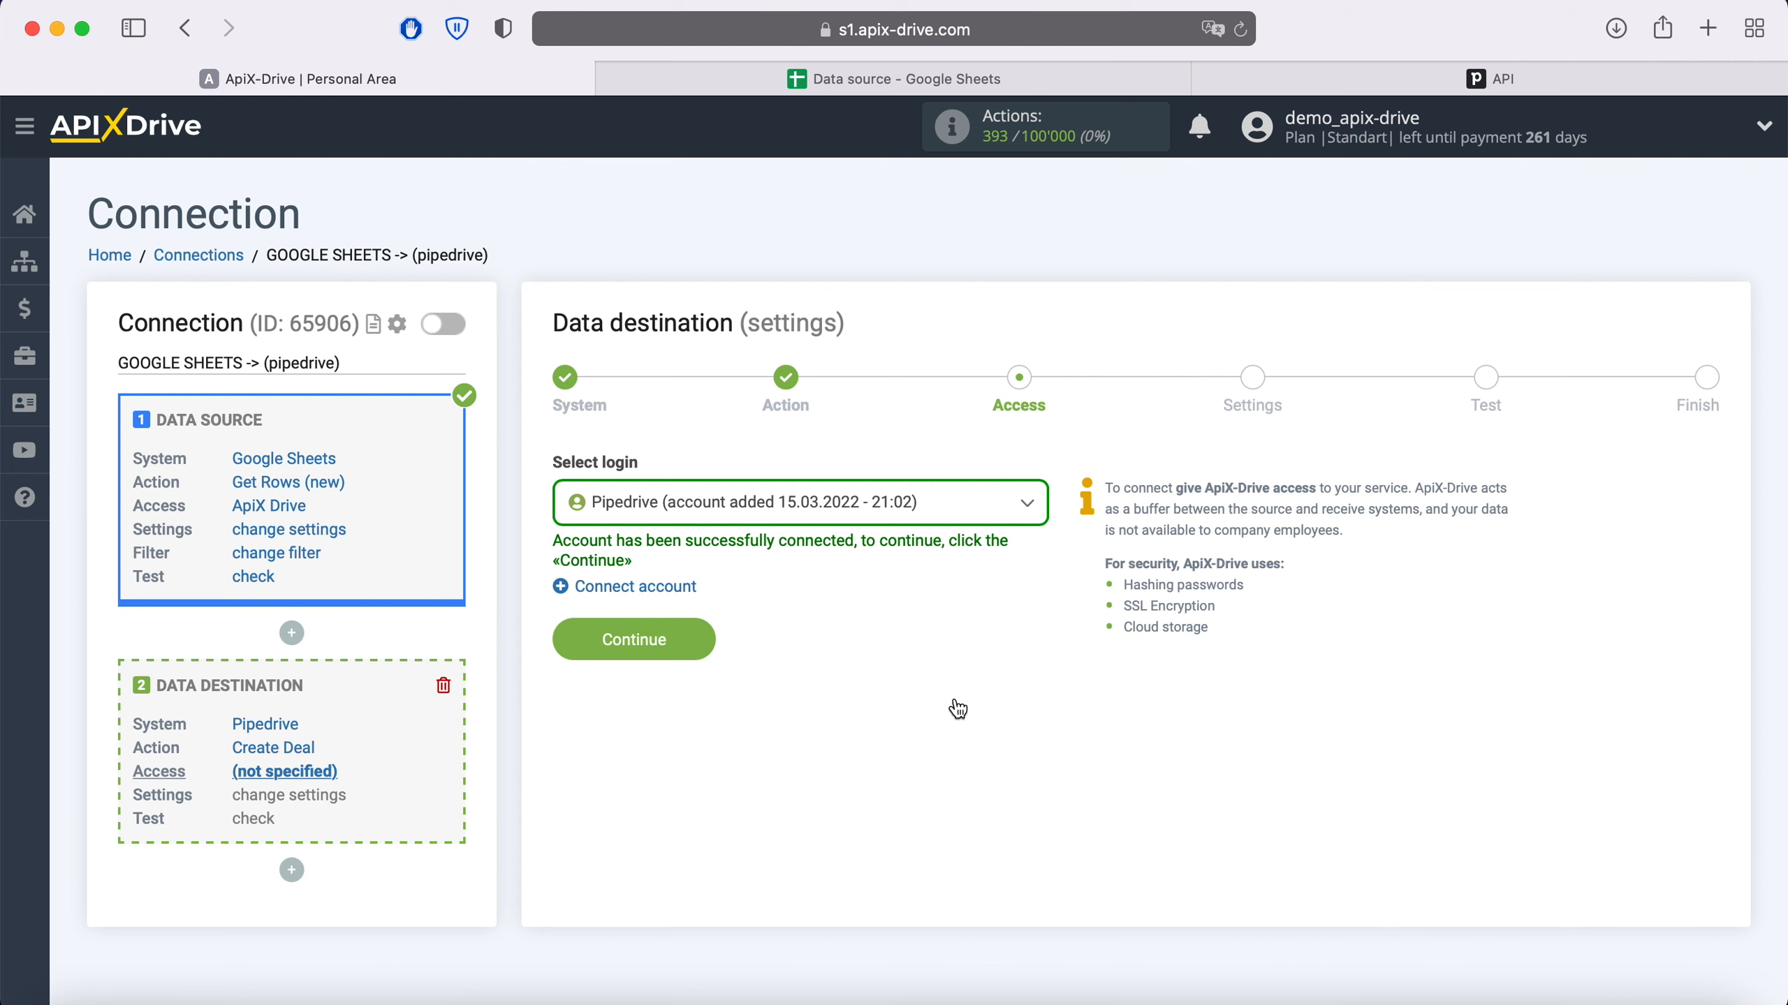
# Select the newly added Pipedrive account as the login and continue to the destination settings.
pyautogui.click(964, 505)
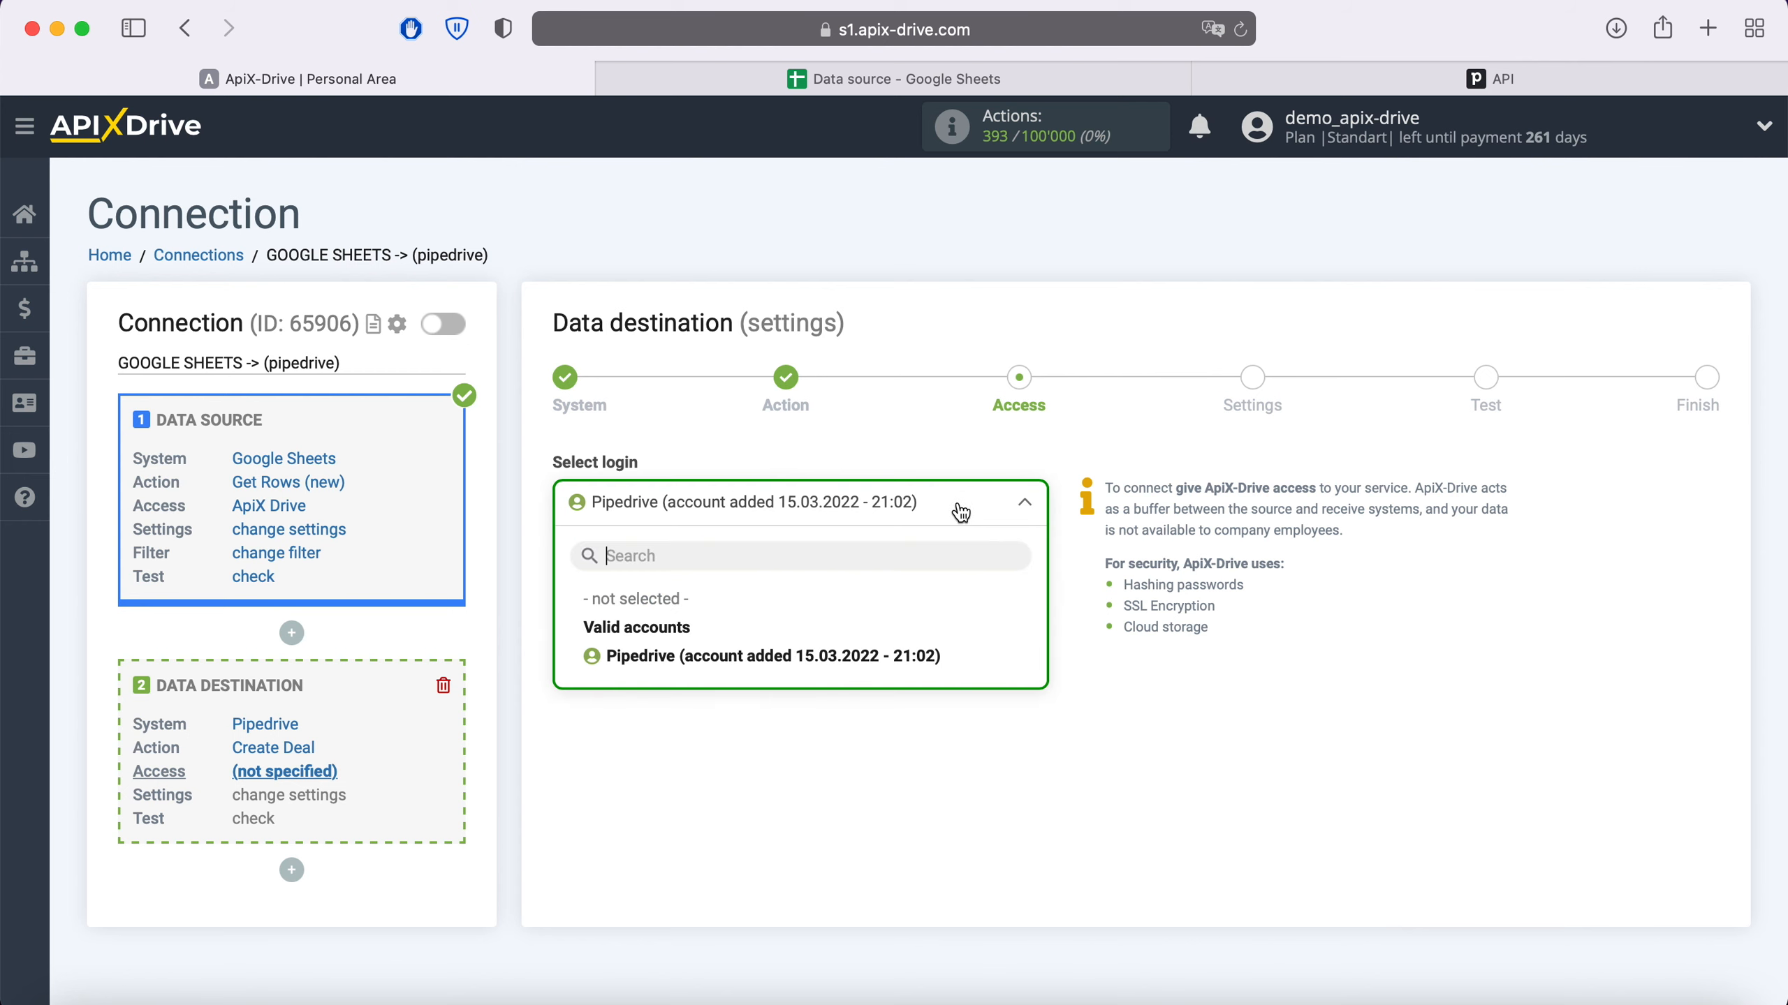
pyautogui.click(868, 659)
pyautogui.click(694, 641)
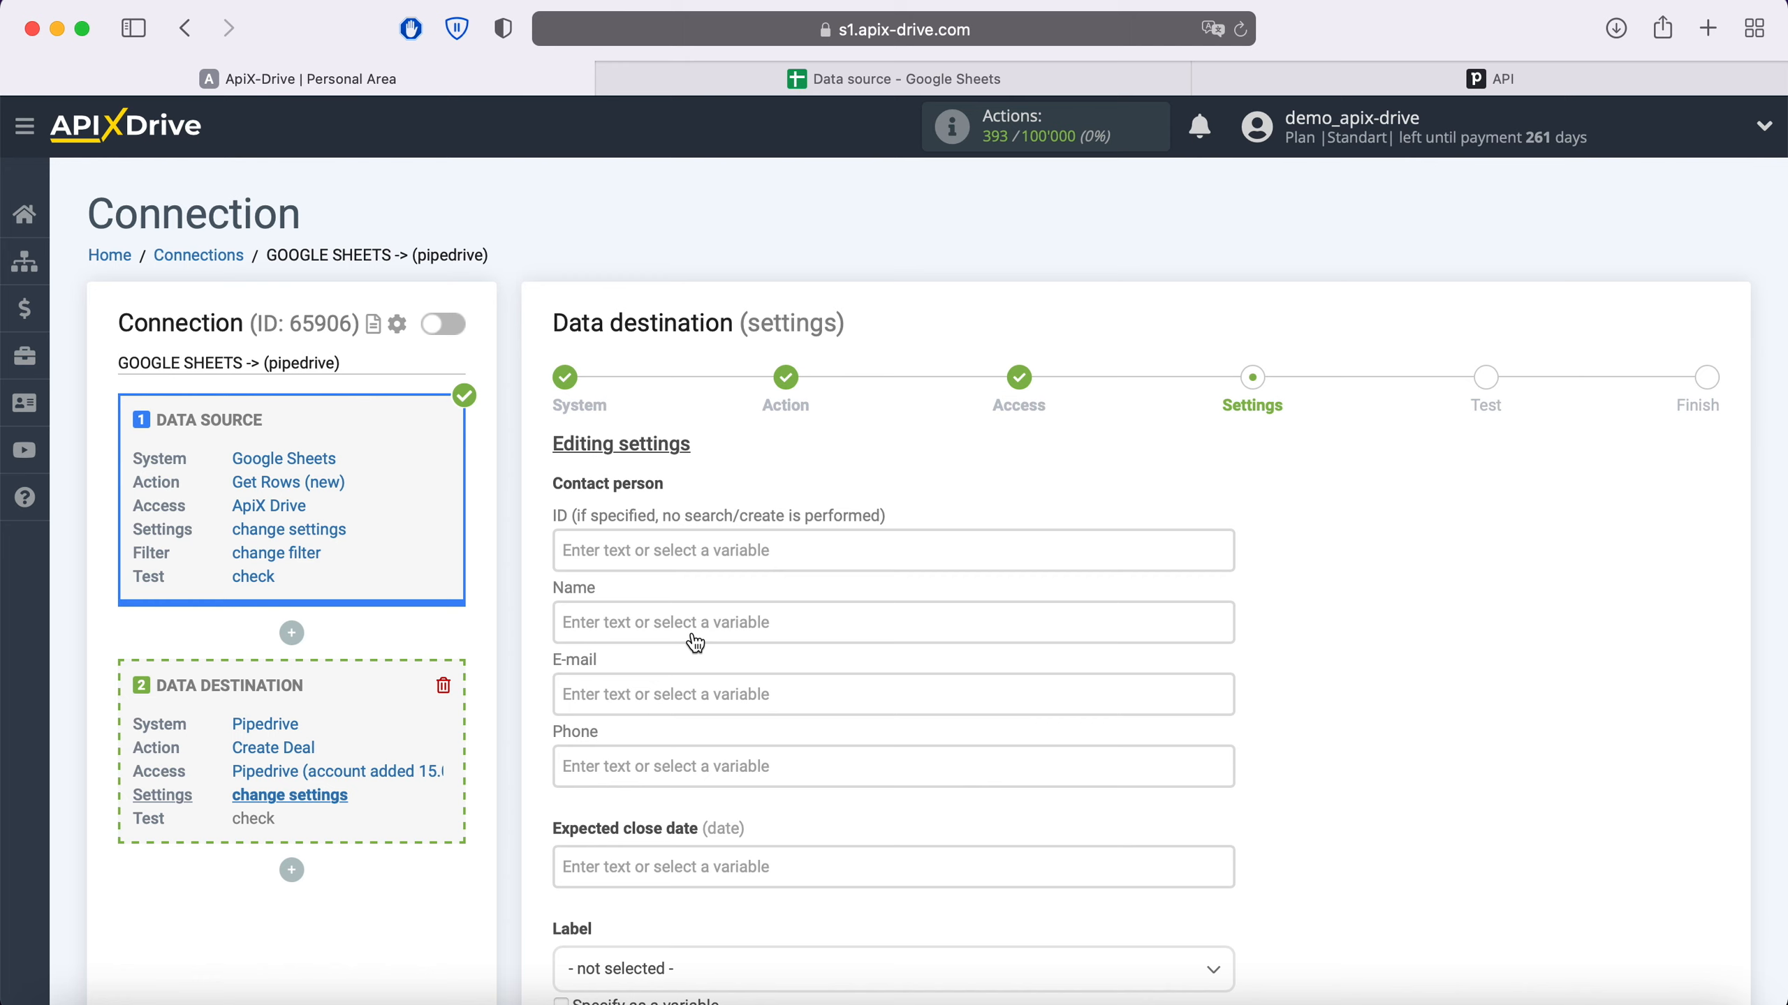
# Map the contact person's Name to the Google Sheets variables Column C and Column D.
pyautogui.click(694, 634)
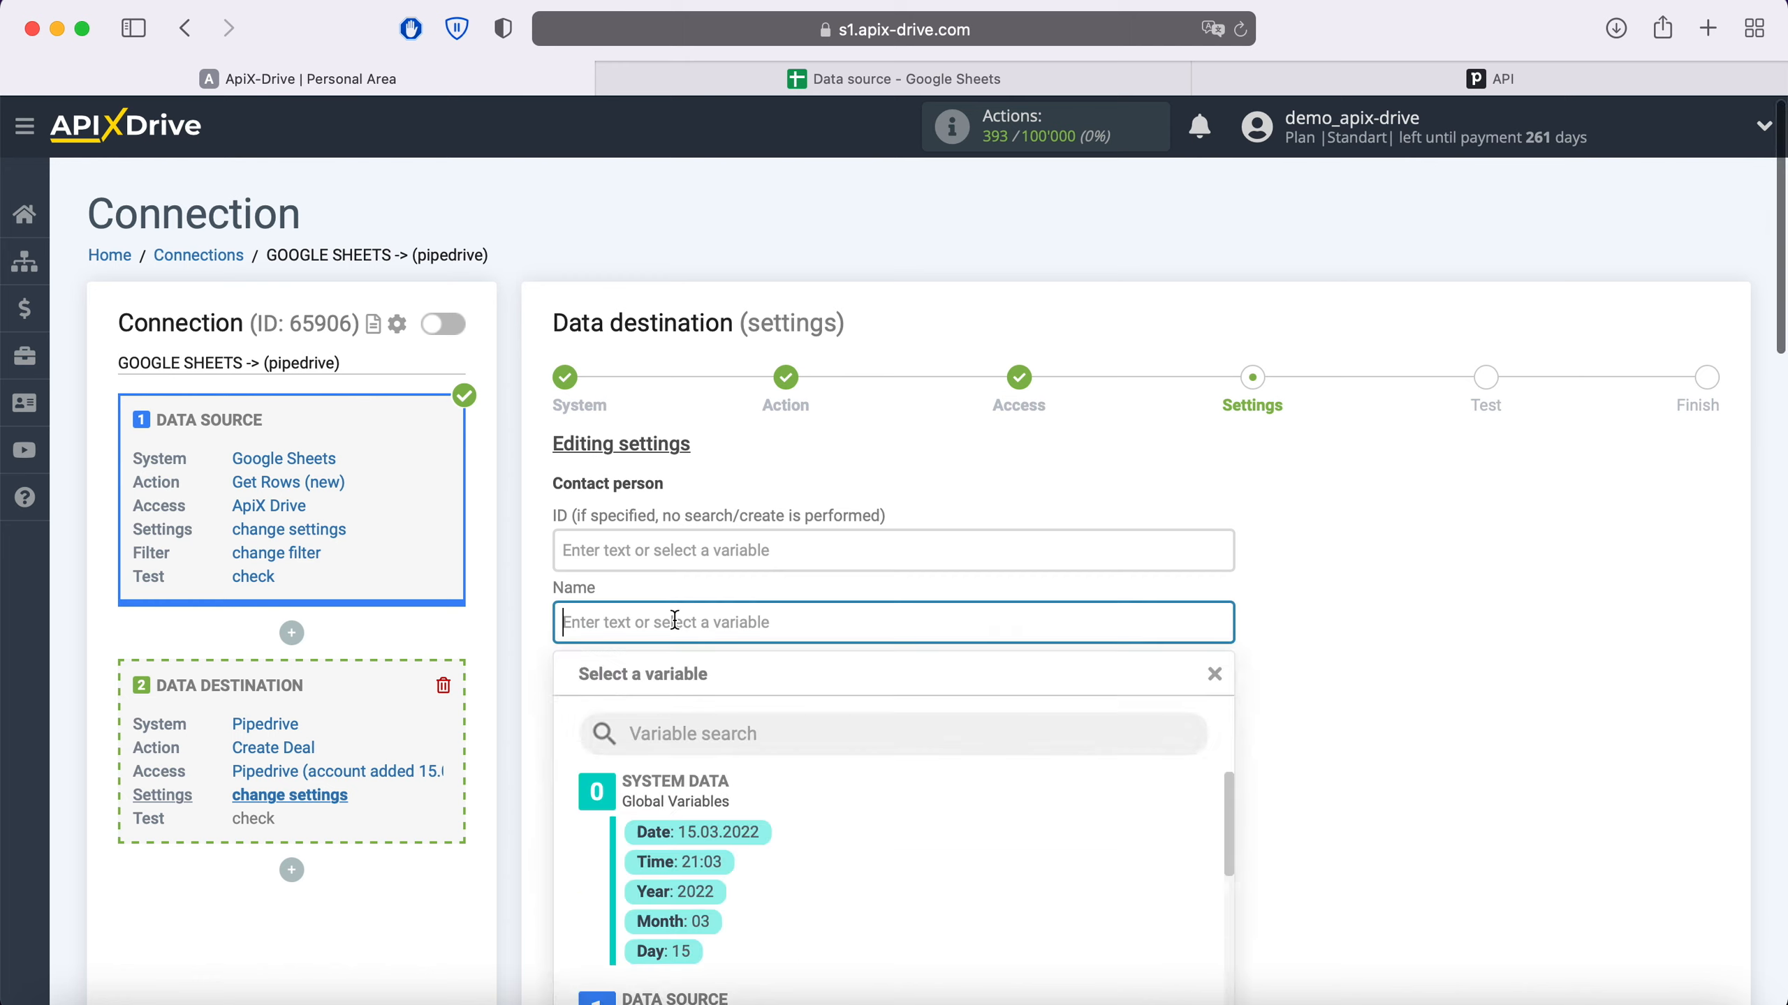
pyautogui.scroll(-4, 976, 559)
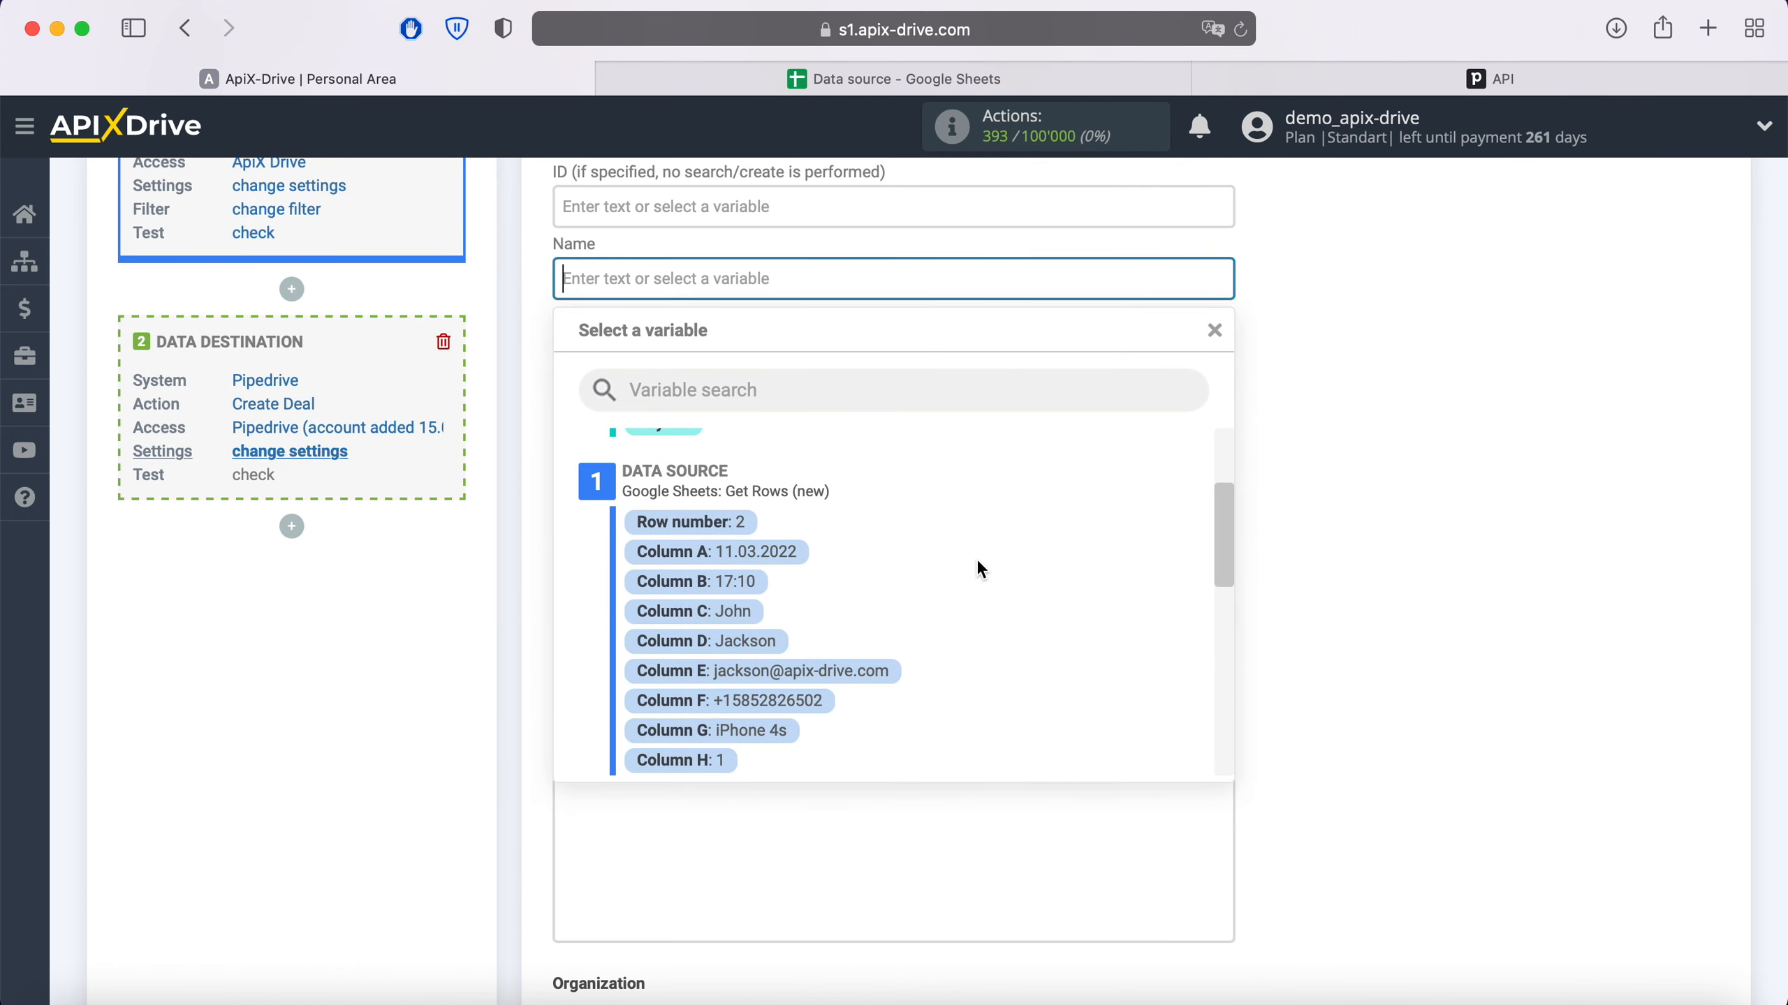
pyautogui.click(740, 621)
pyautogui.click(899, 285)
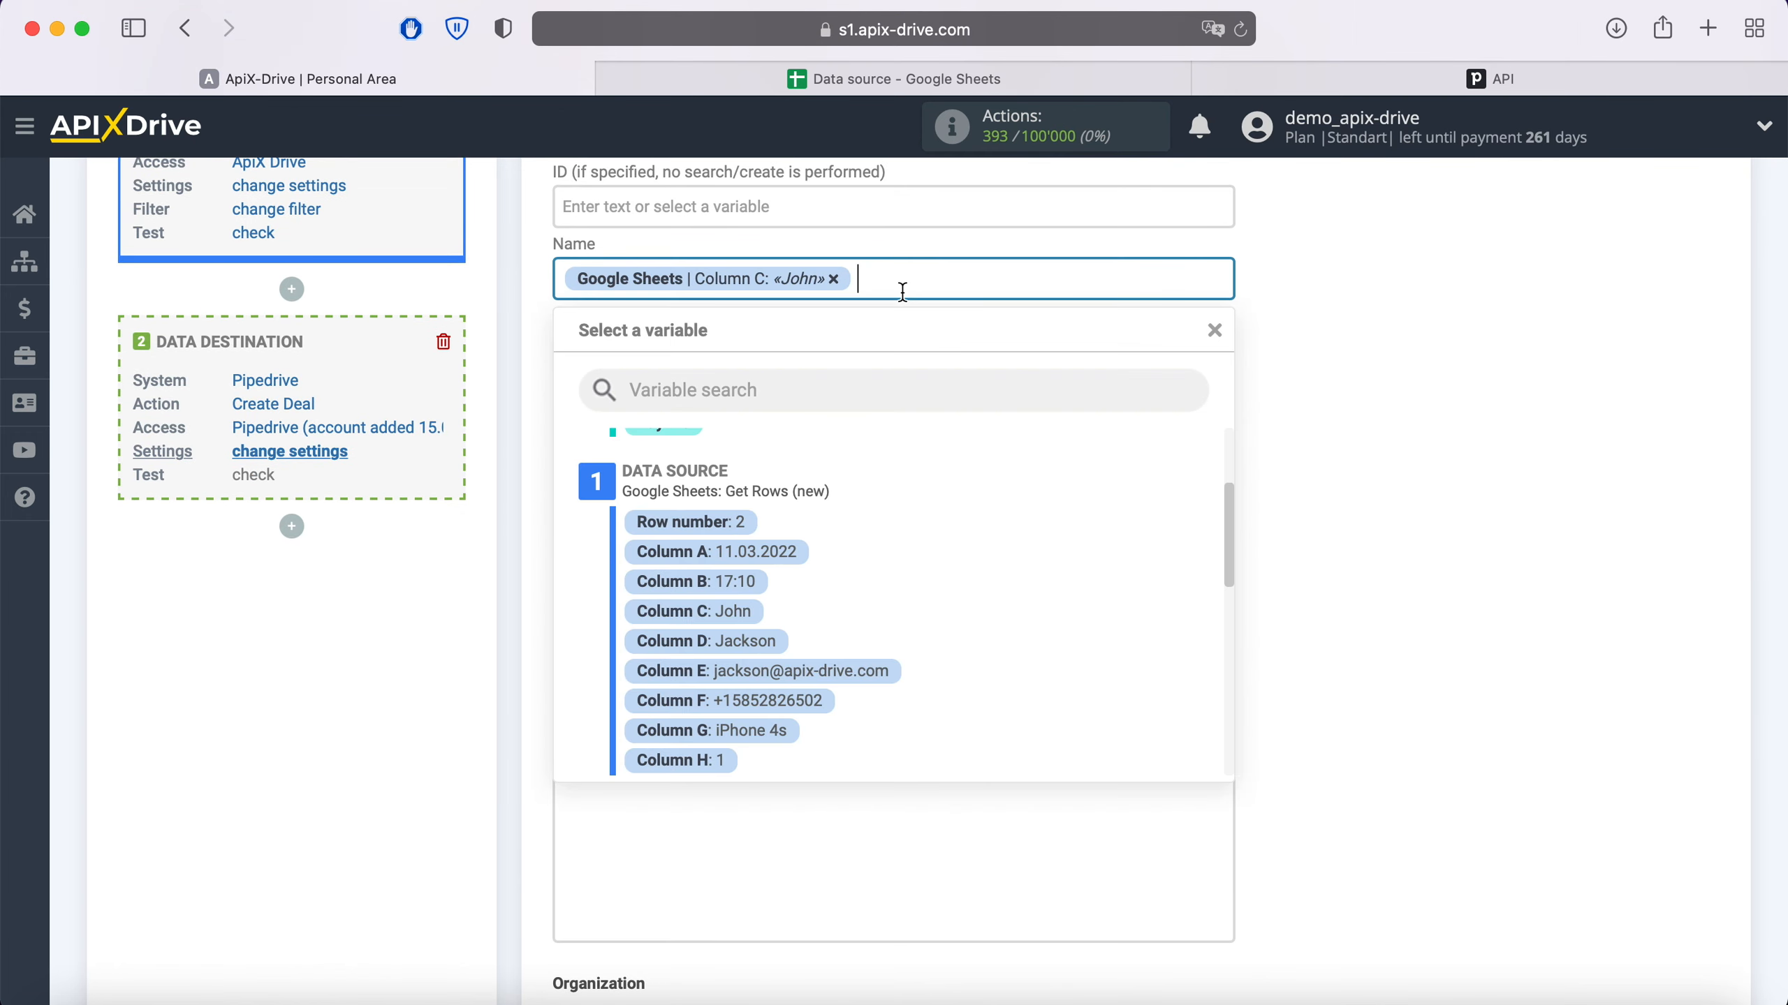
pyautogui.click(748, 638)
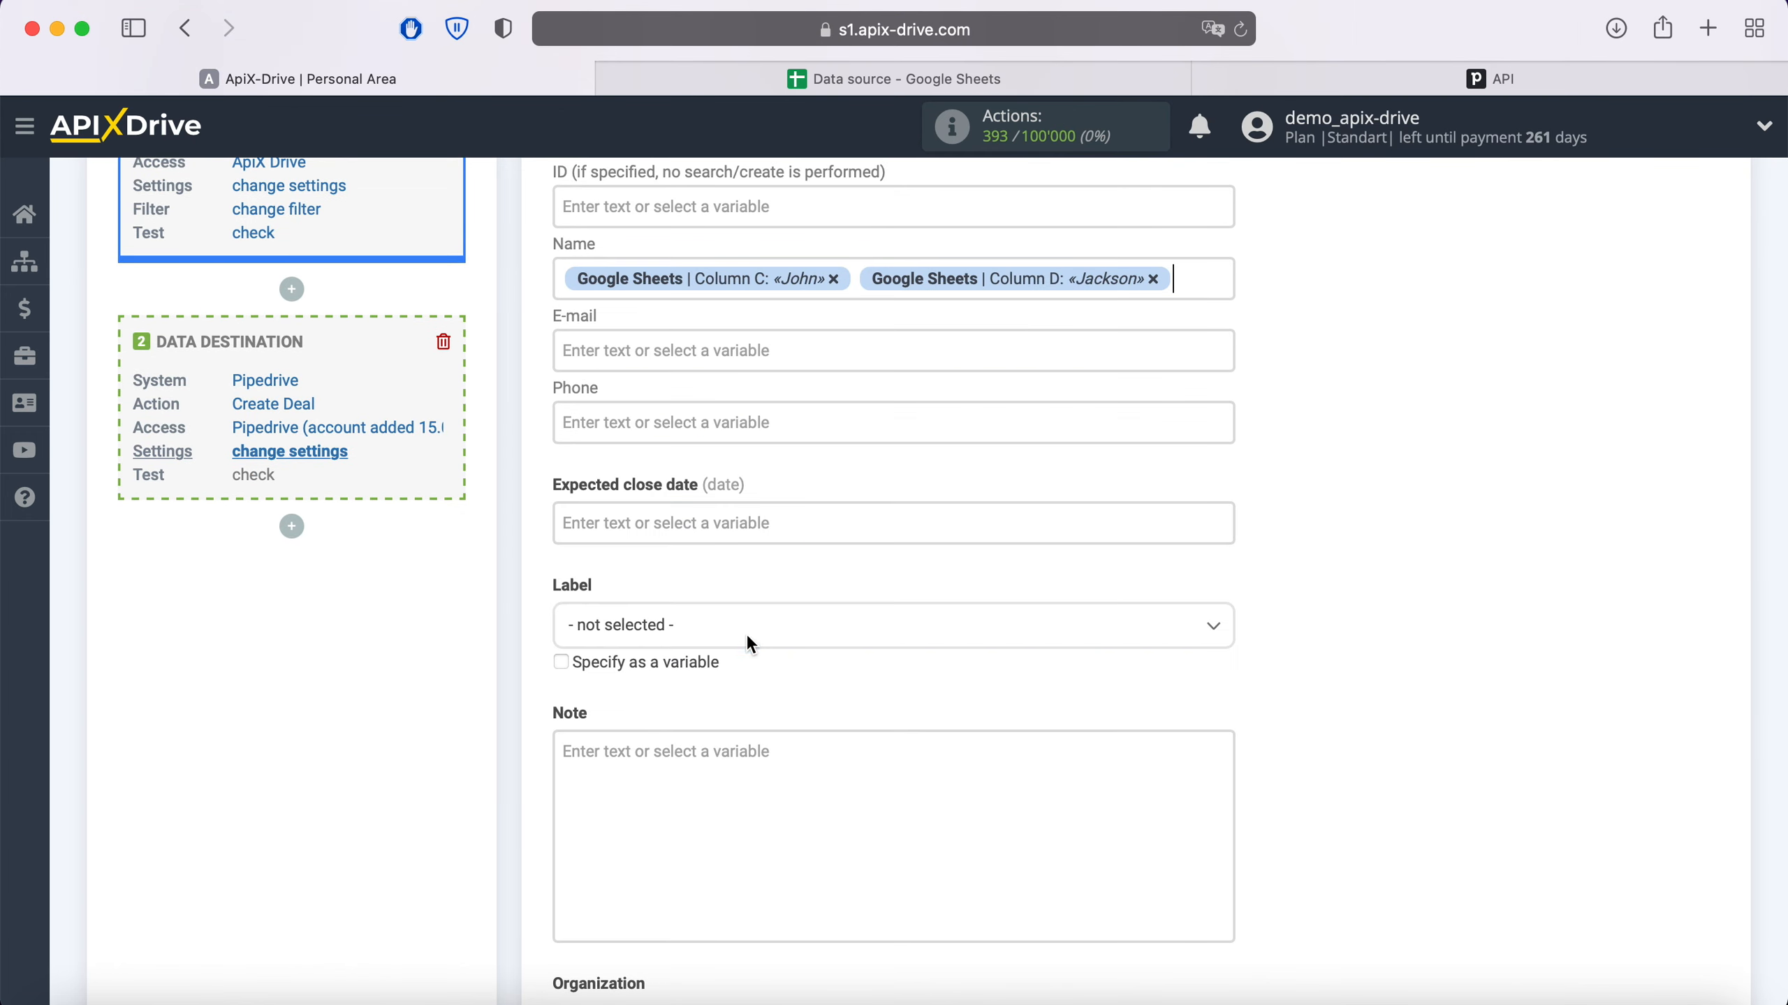
# Map the contact person's E-mail to Column E and the Phone to Column F.
pyautogui.click(627, 348)
pyautogui.scroll(-2, 905, 524)
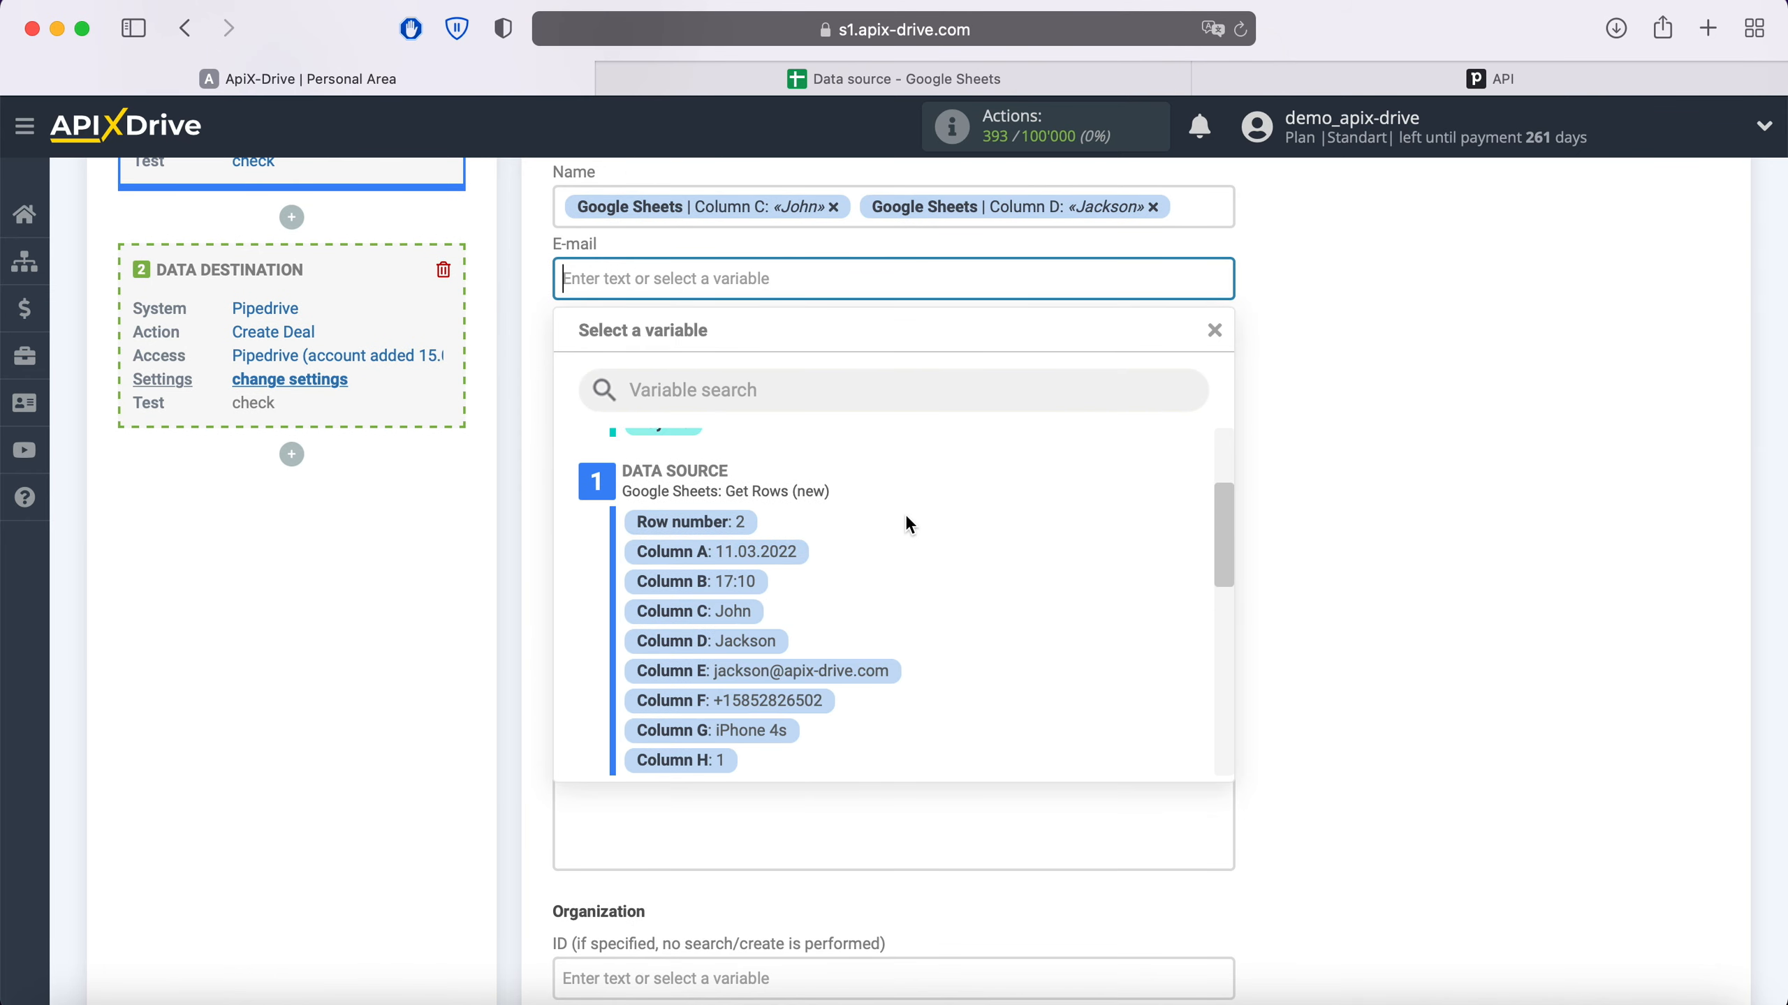
pyautogui.click(852, 671)
pyautogui.click(694, 355)
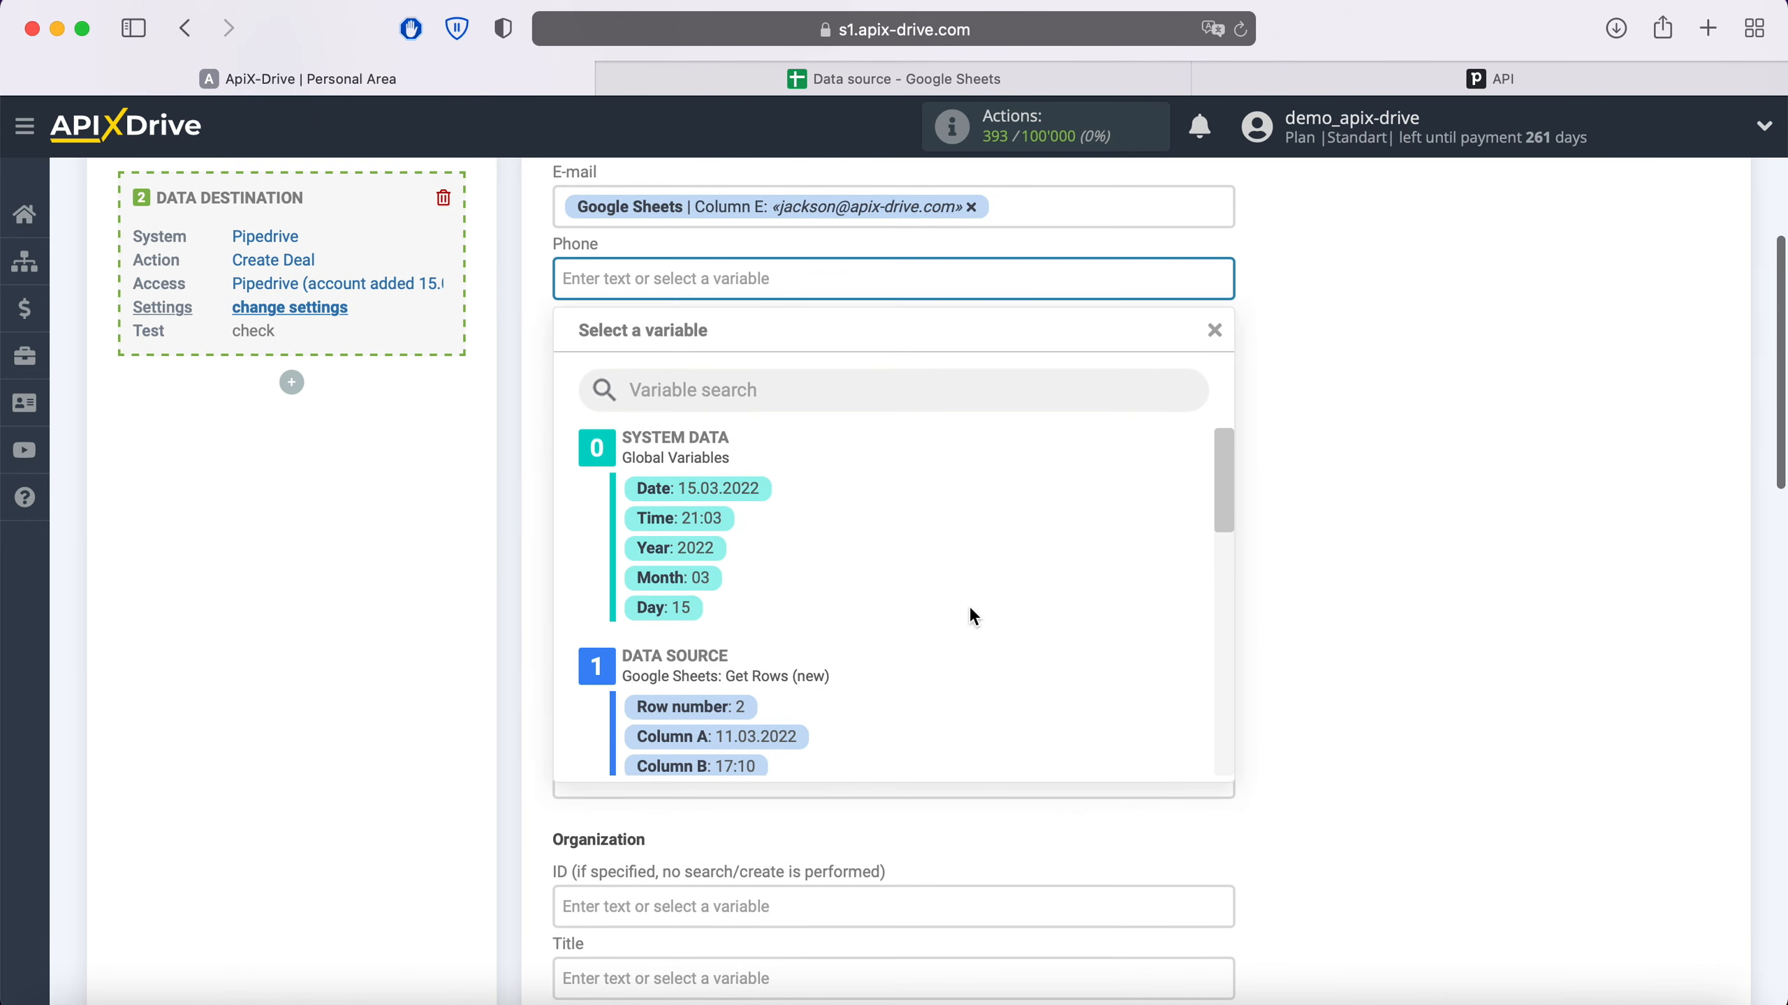
pyautogui.scroll(-2, 969, 612)
pyautogui.click(797, 700)
# Insert the Column G variable in the deal's Note and put the label "Product" in front of it.
pyautogui.click(791, 711)
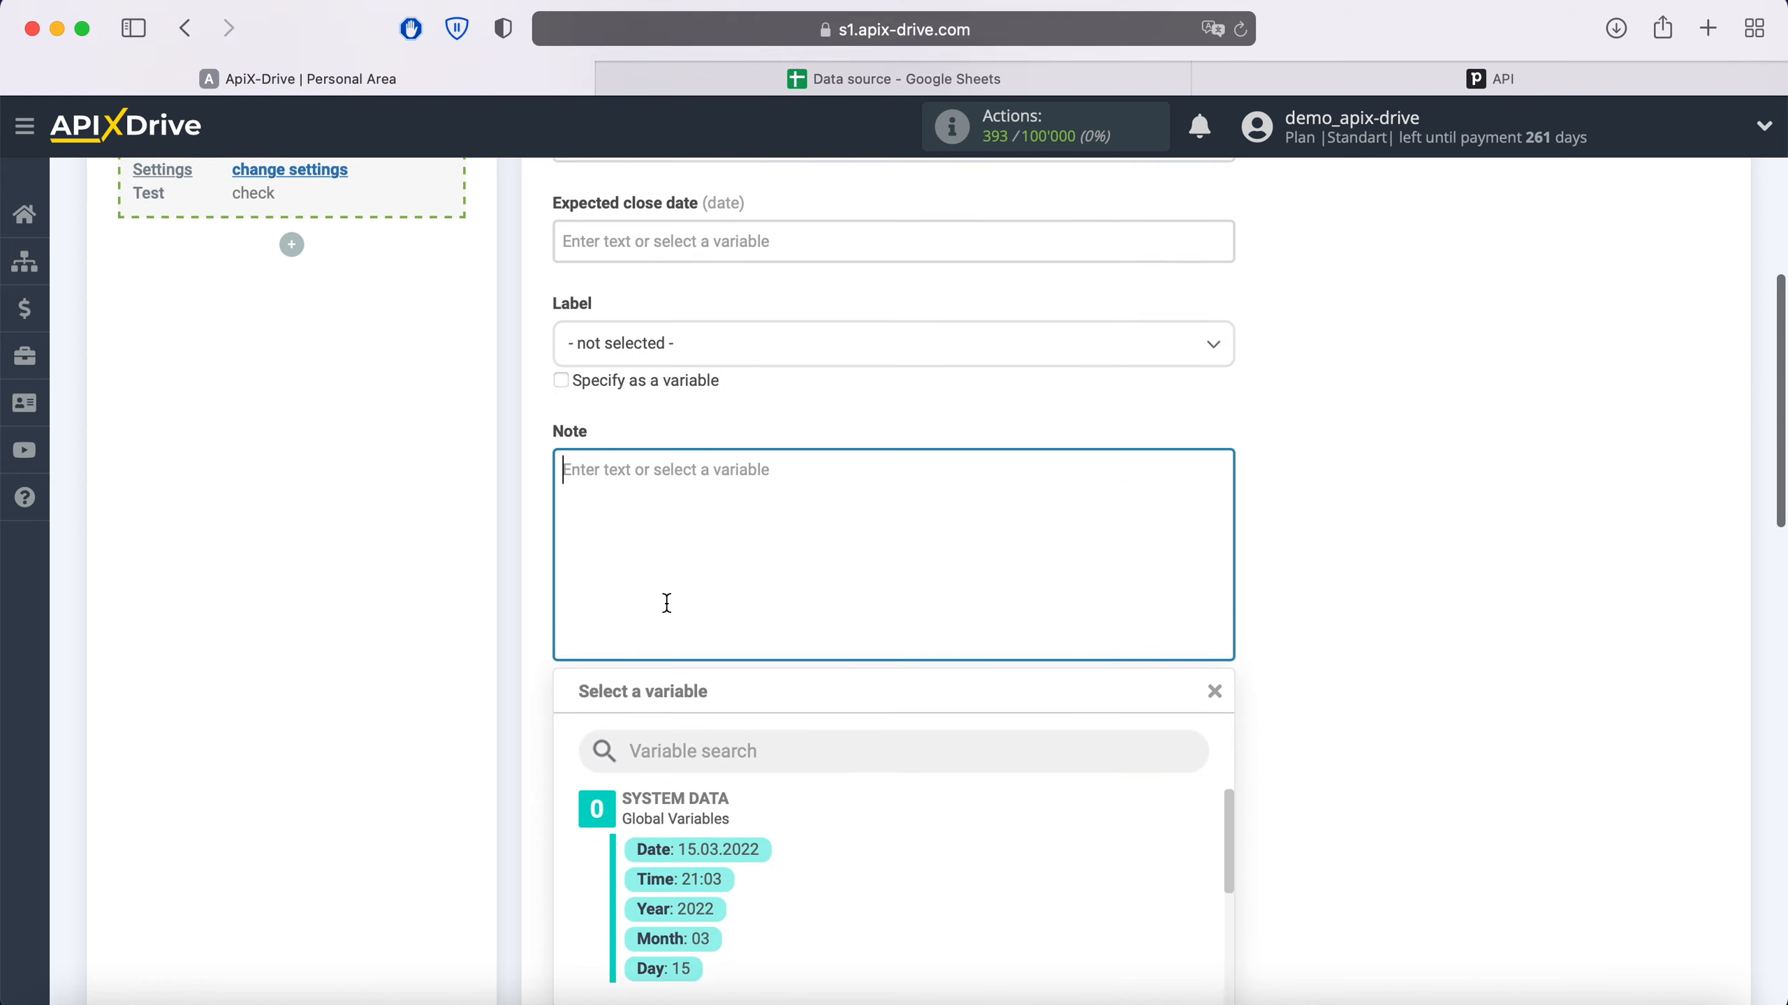
pyautogui.scroll(-2, 937, 730)
pyautogui.scroll(-2, 933, 724)
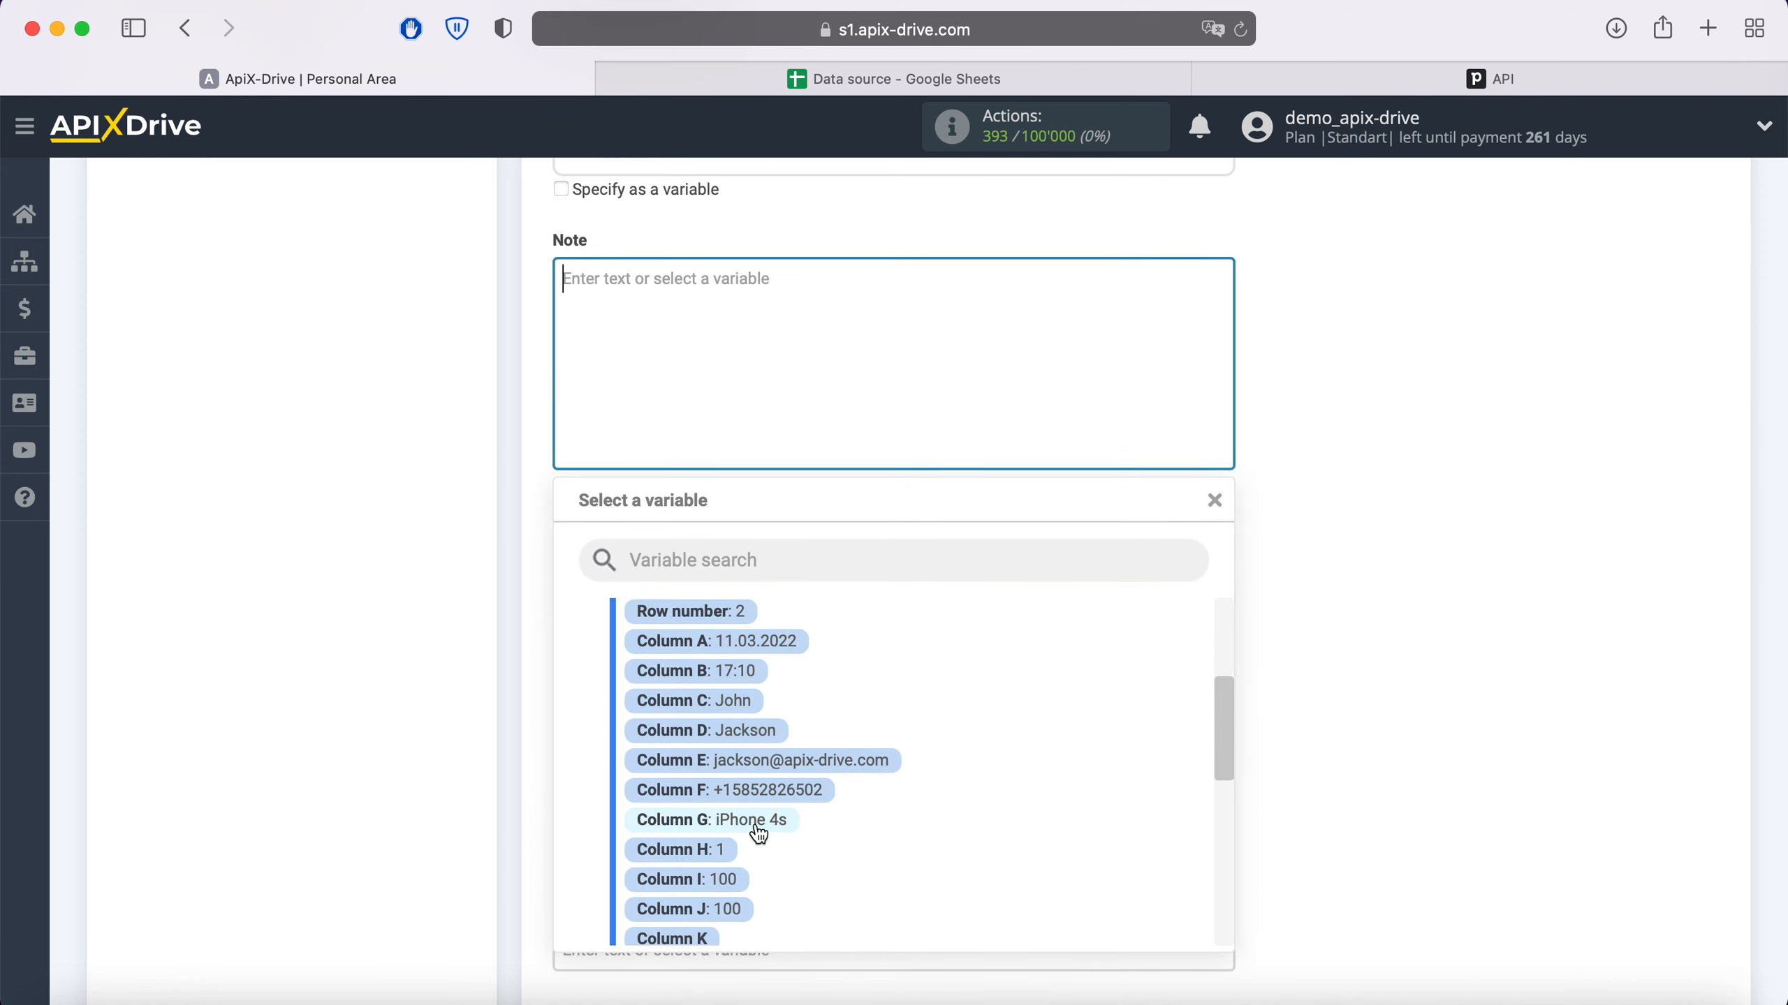
pyautogui.click(753, 833)
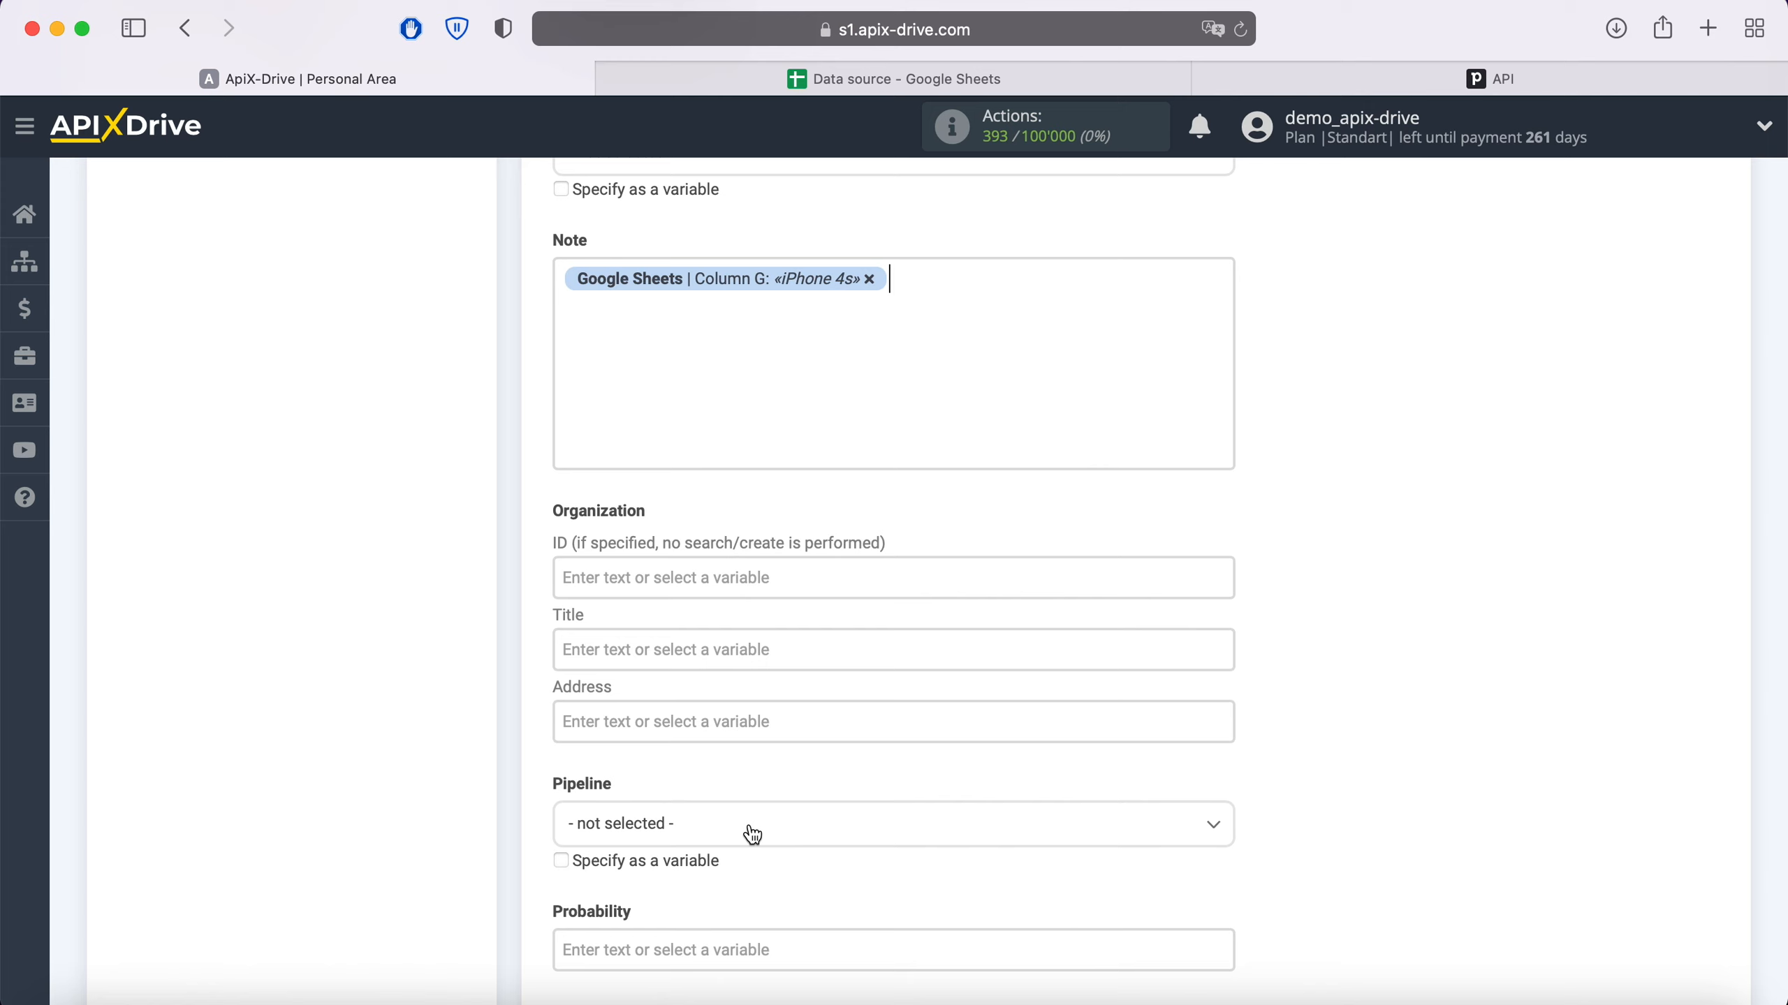
pyautogui.click(564, 307)
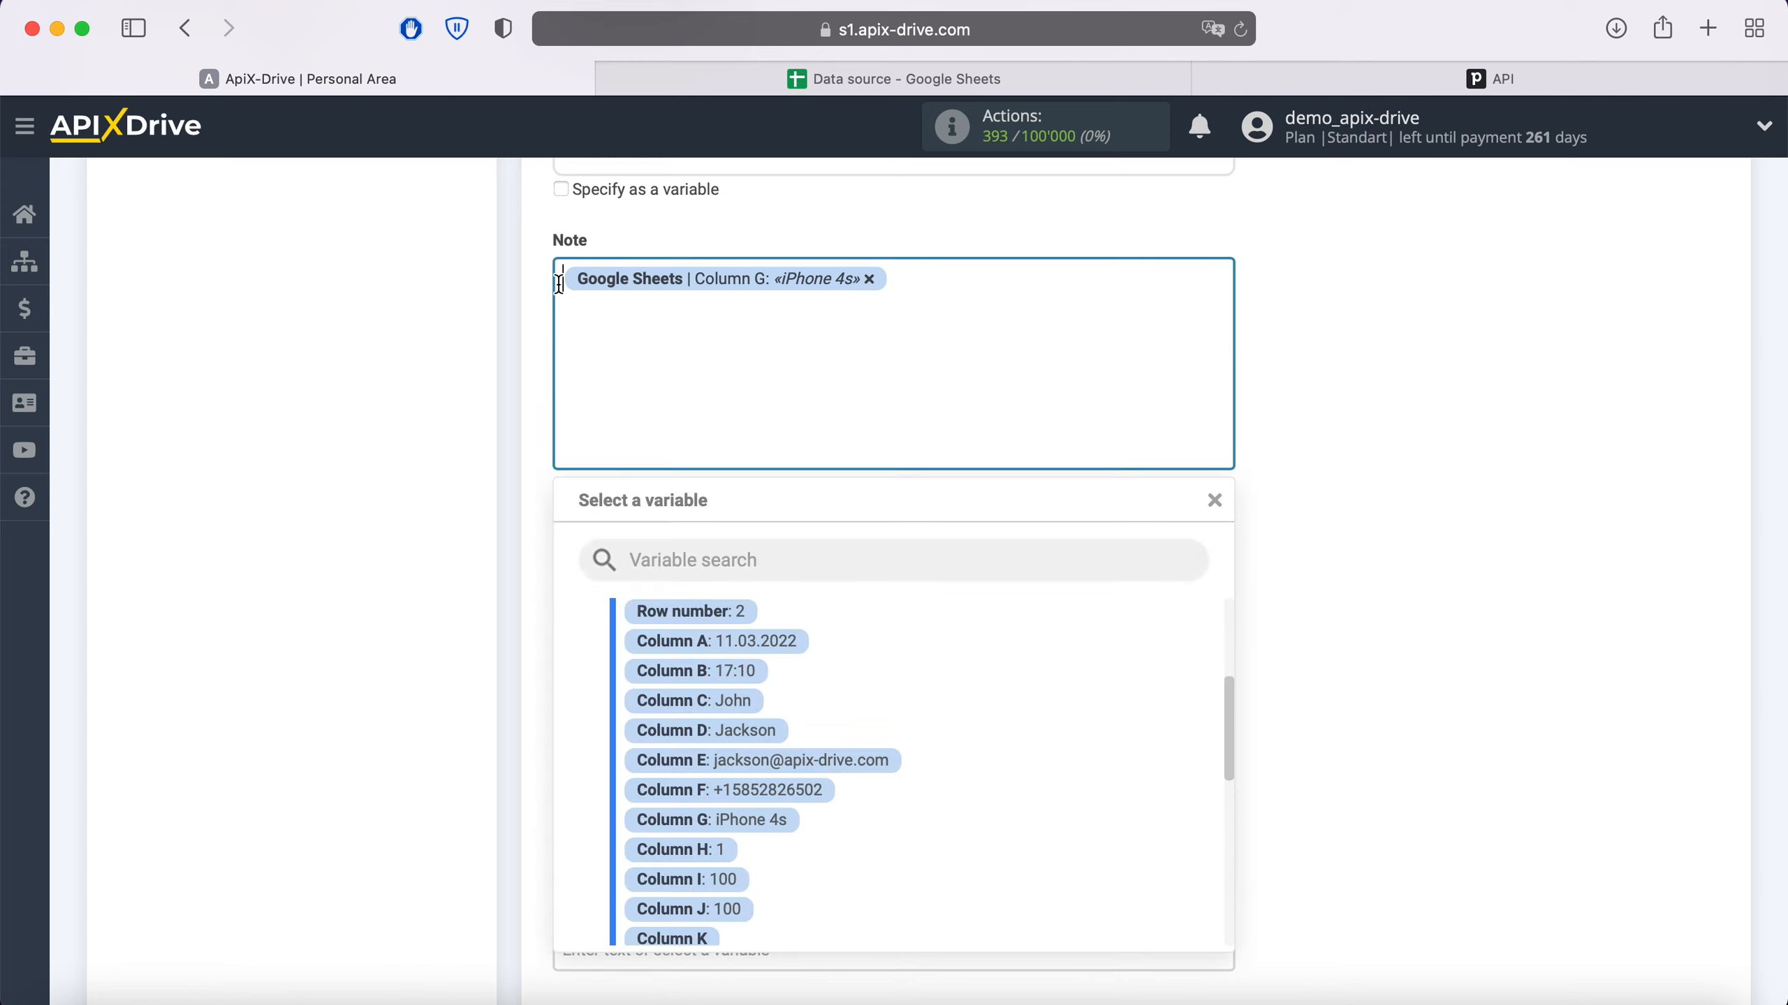
pyautogui.write('Product')
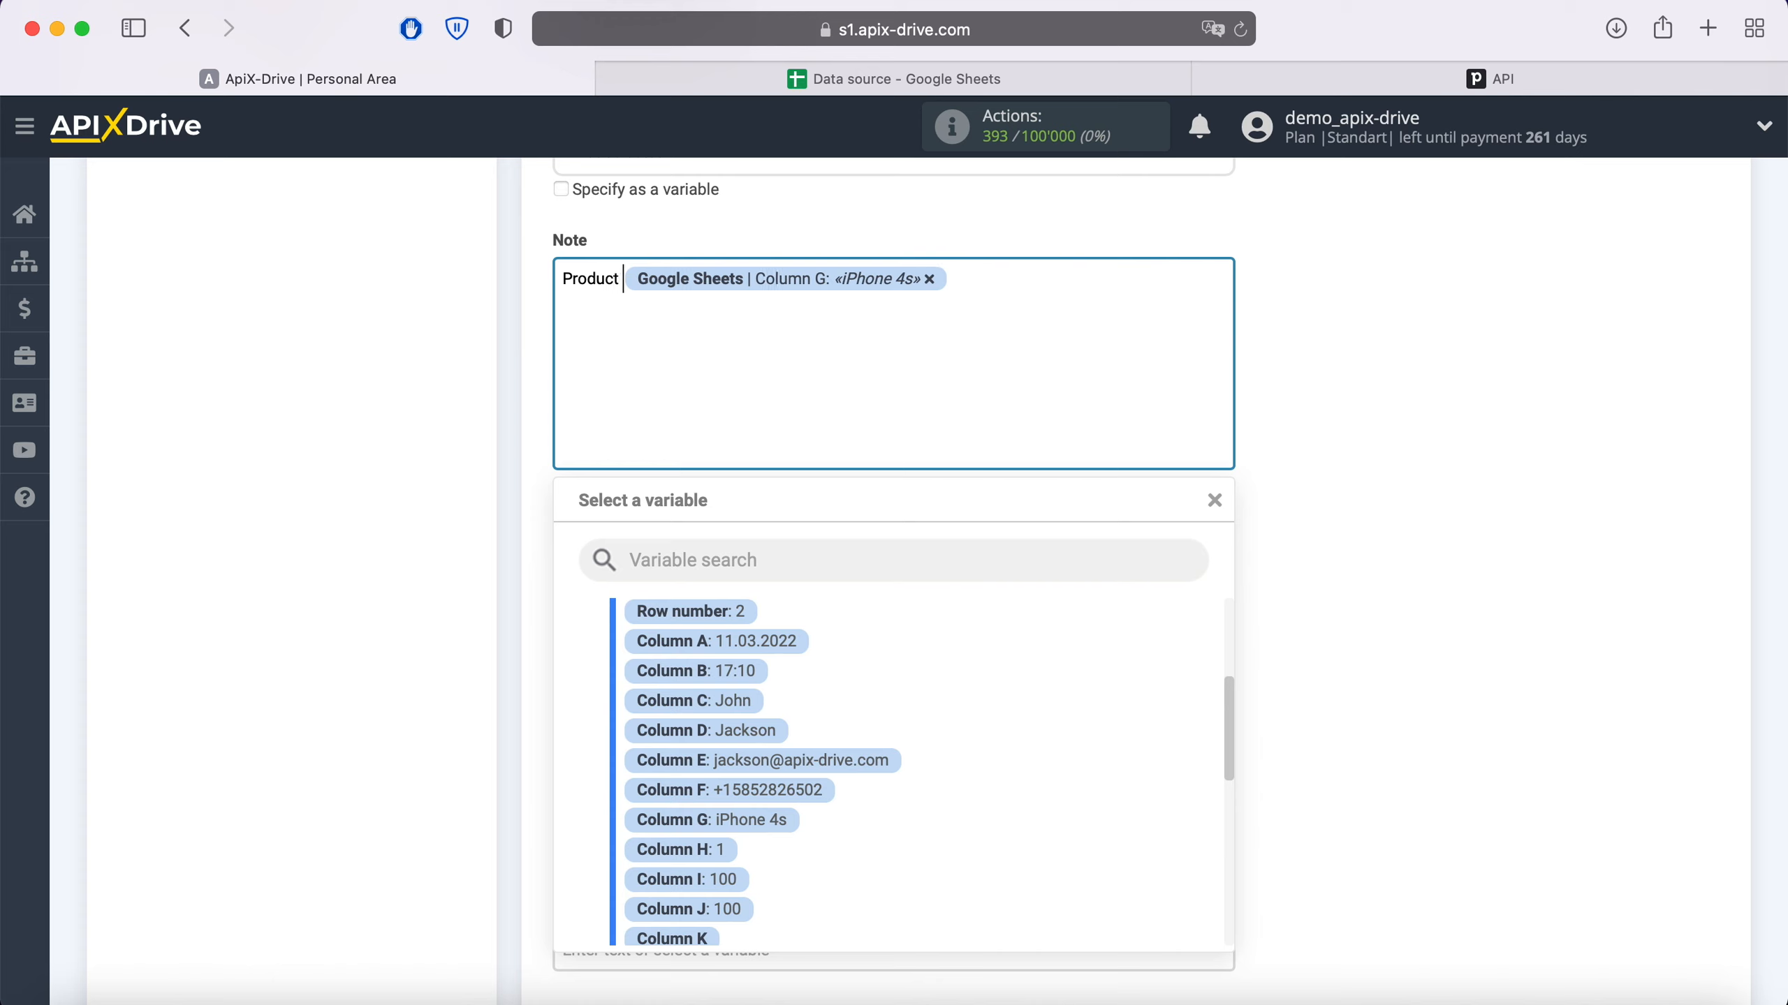
# Add a second line to the Note with the label "Price" followed by the Column I variable.
pyautogui.click(1004, 269)
pyautogui.press('Return')
pyautogui.write('Price')
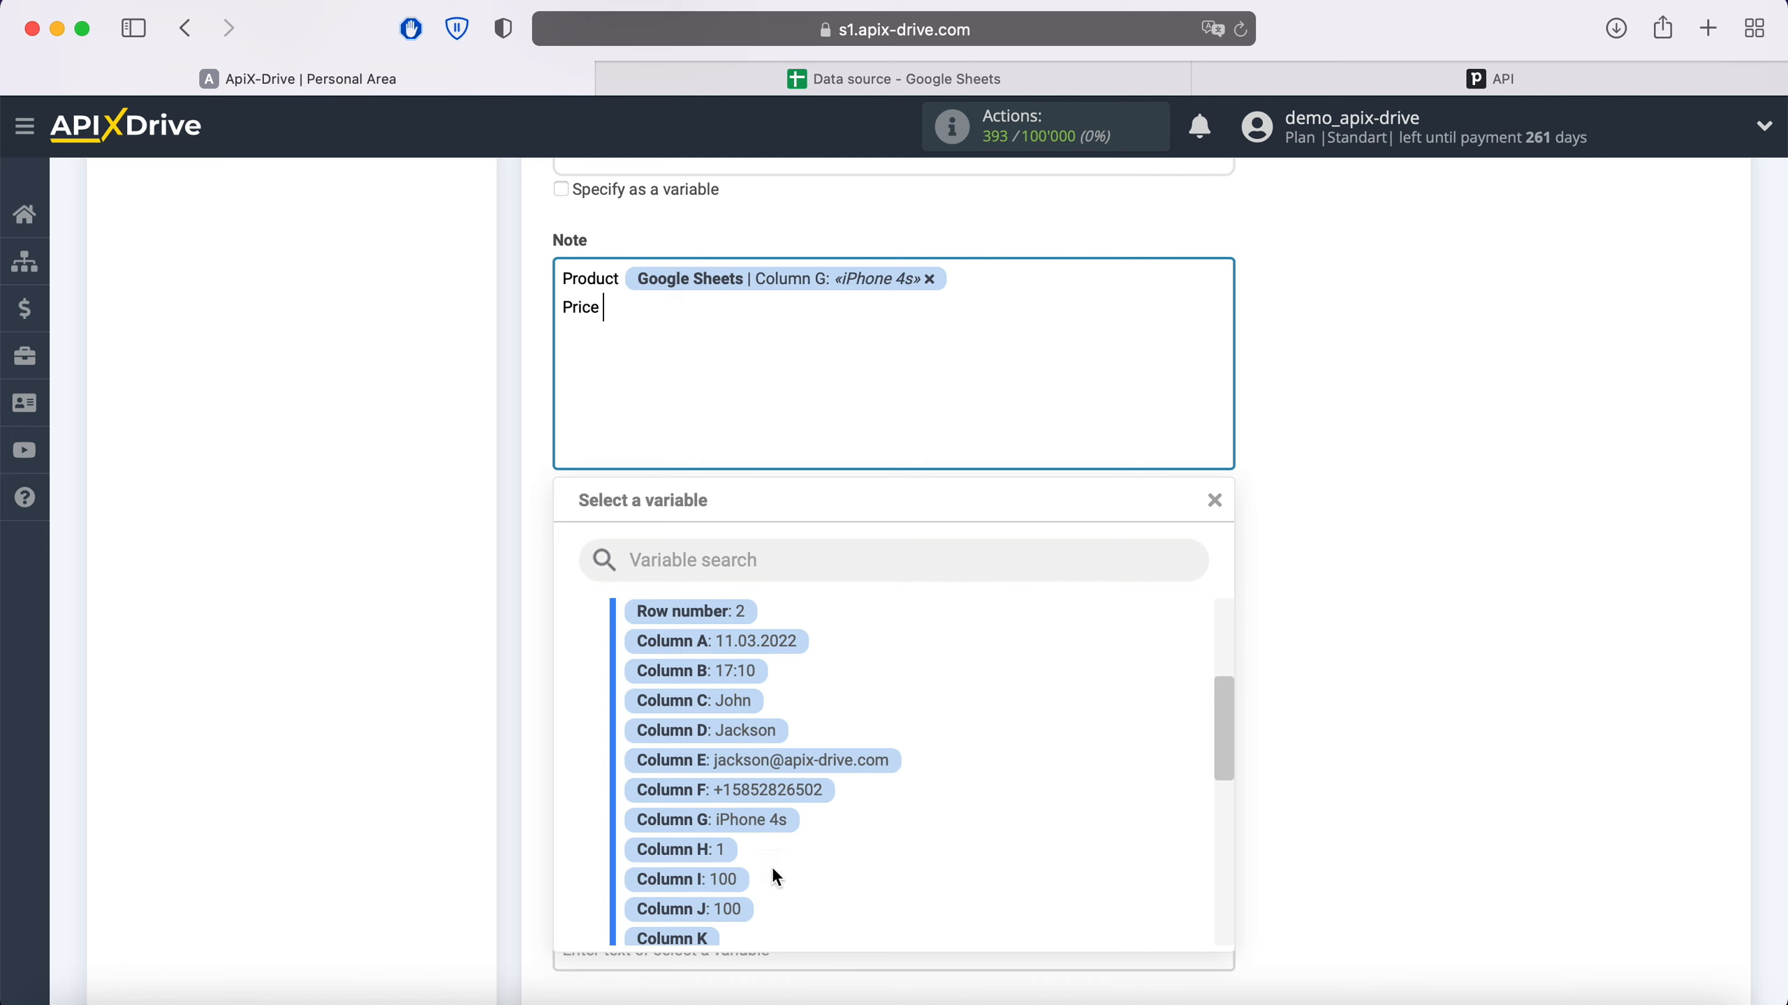
pyautogui.click(704, 880)
# Map the organization's Title to Column C and Column D, and its Address to Column E.
pyautogui.click(682, 637)
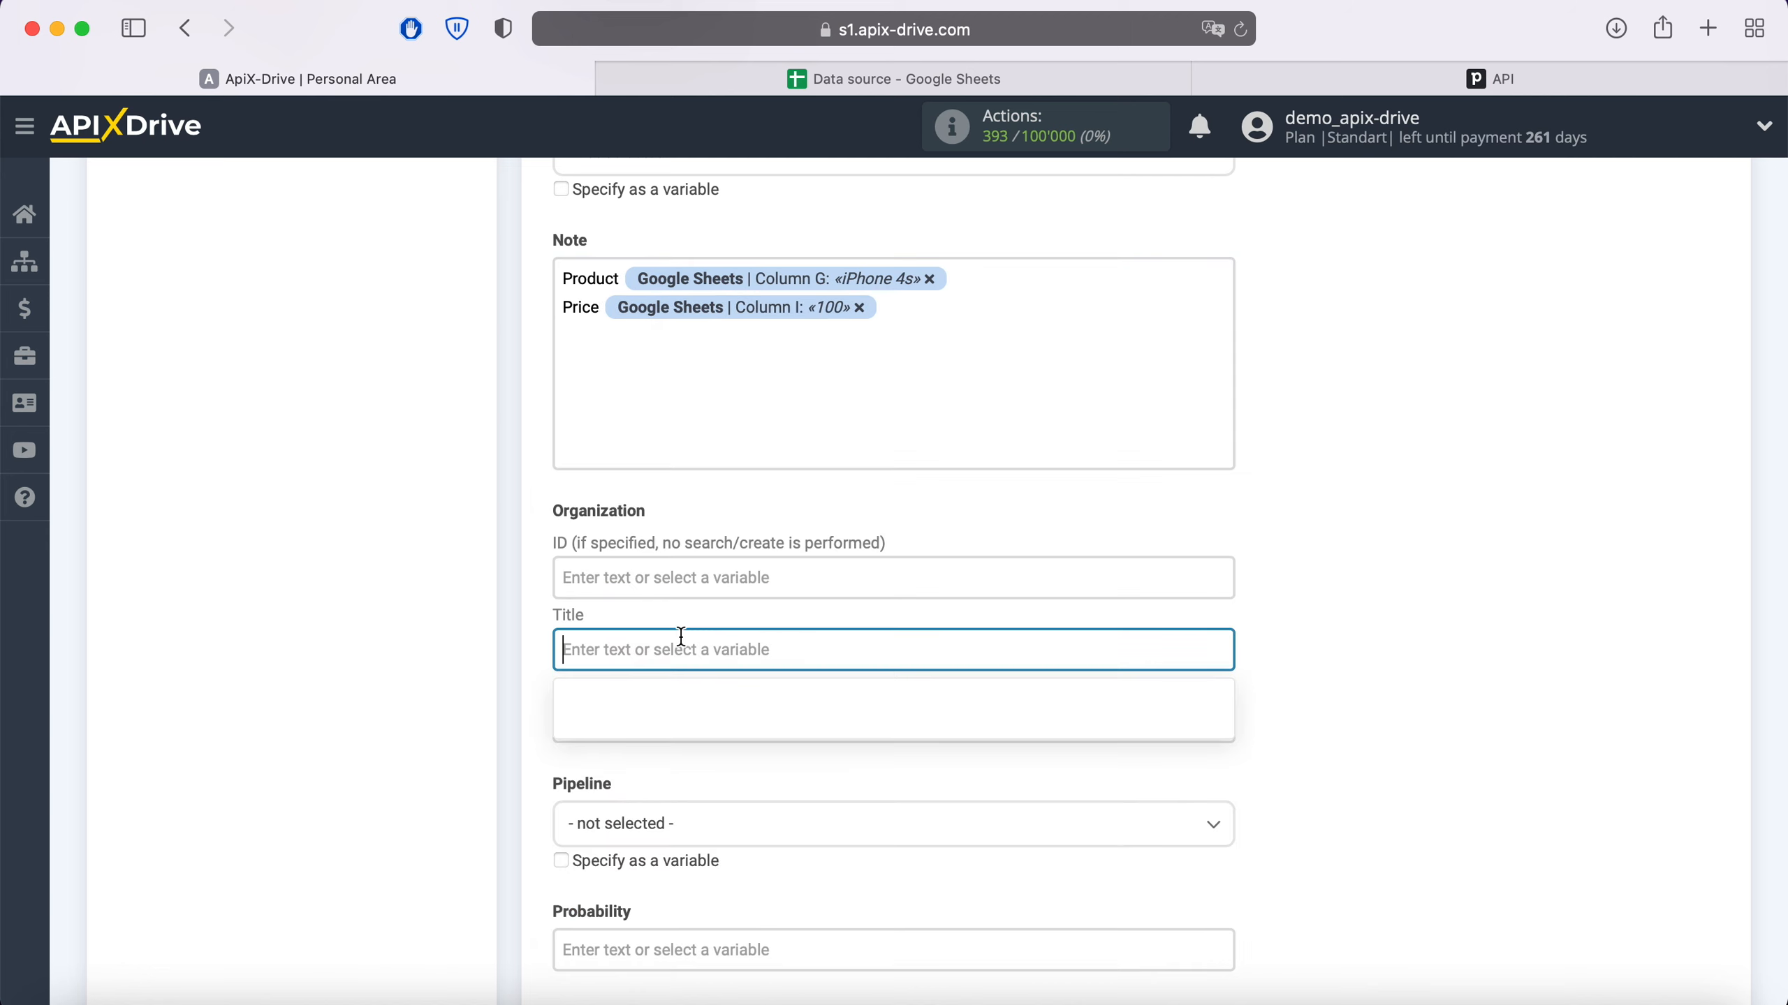
pyautogui.scroll(-10, 923, 682)
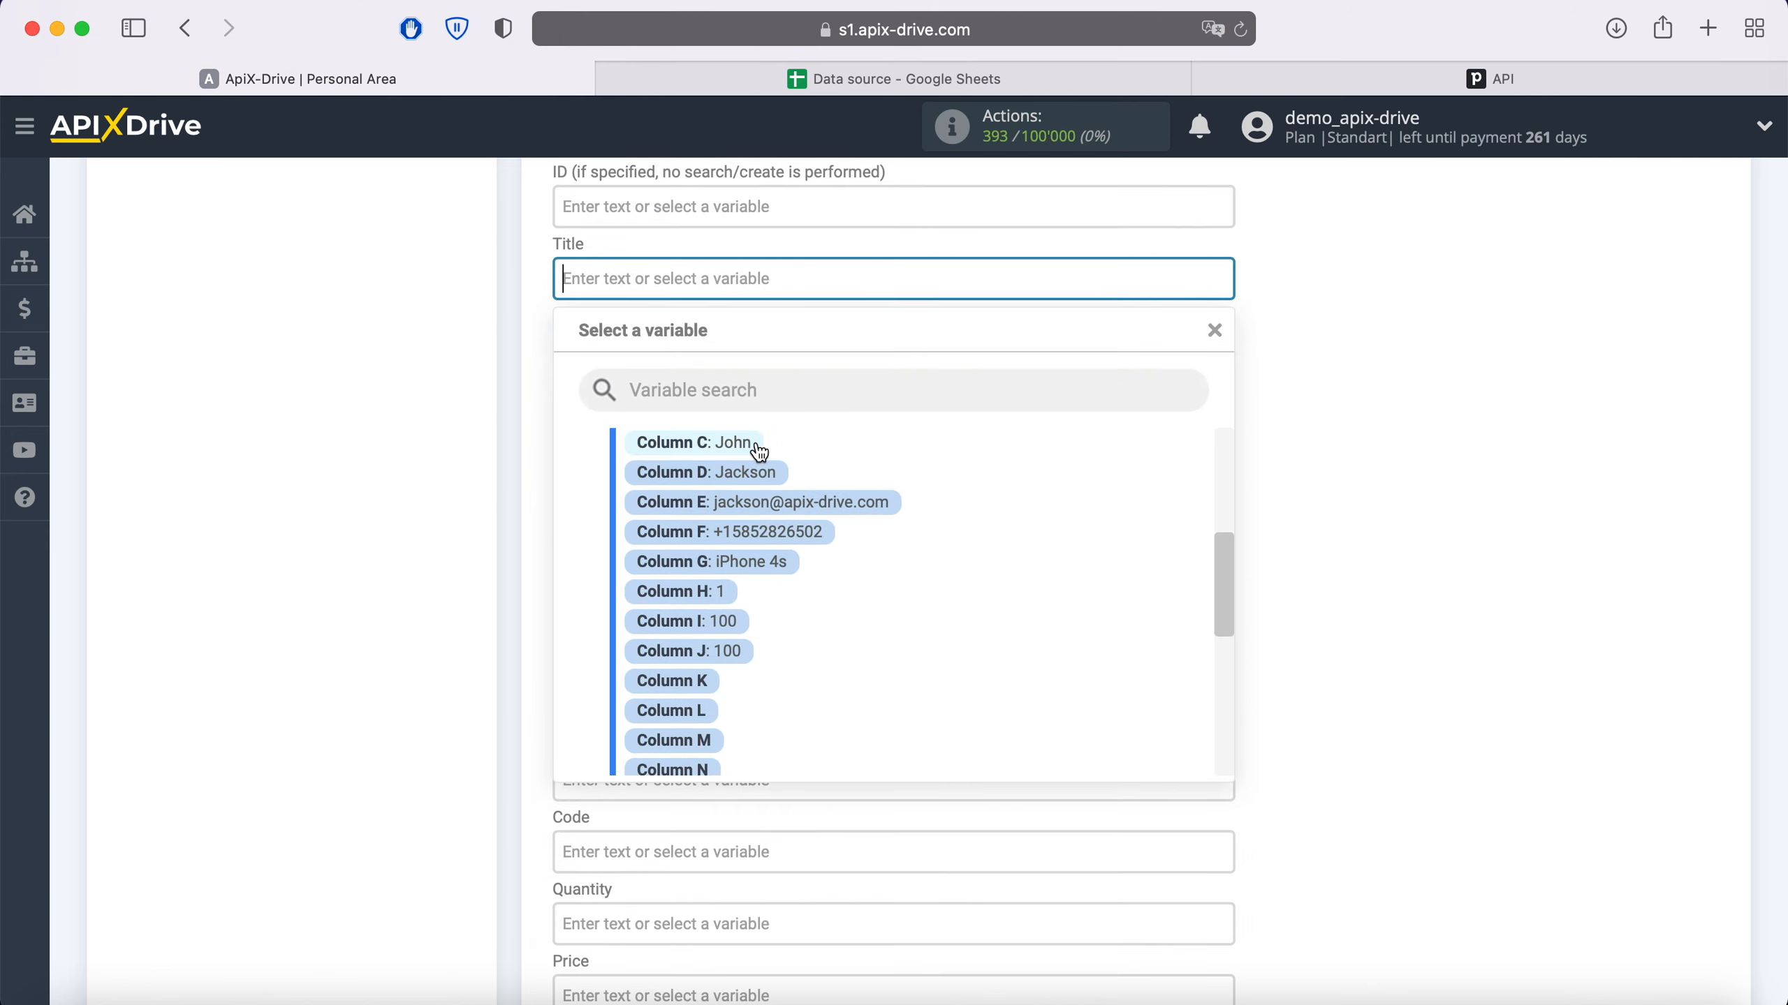
pyautogui.click(759, 452)
pyautogui.click(905, 283)
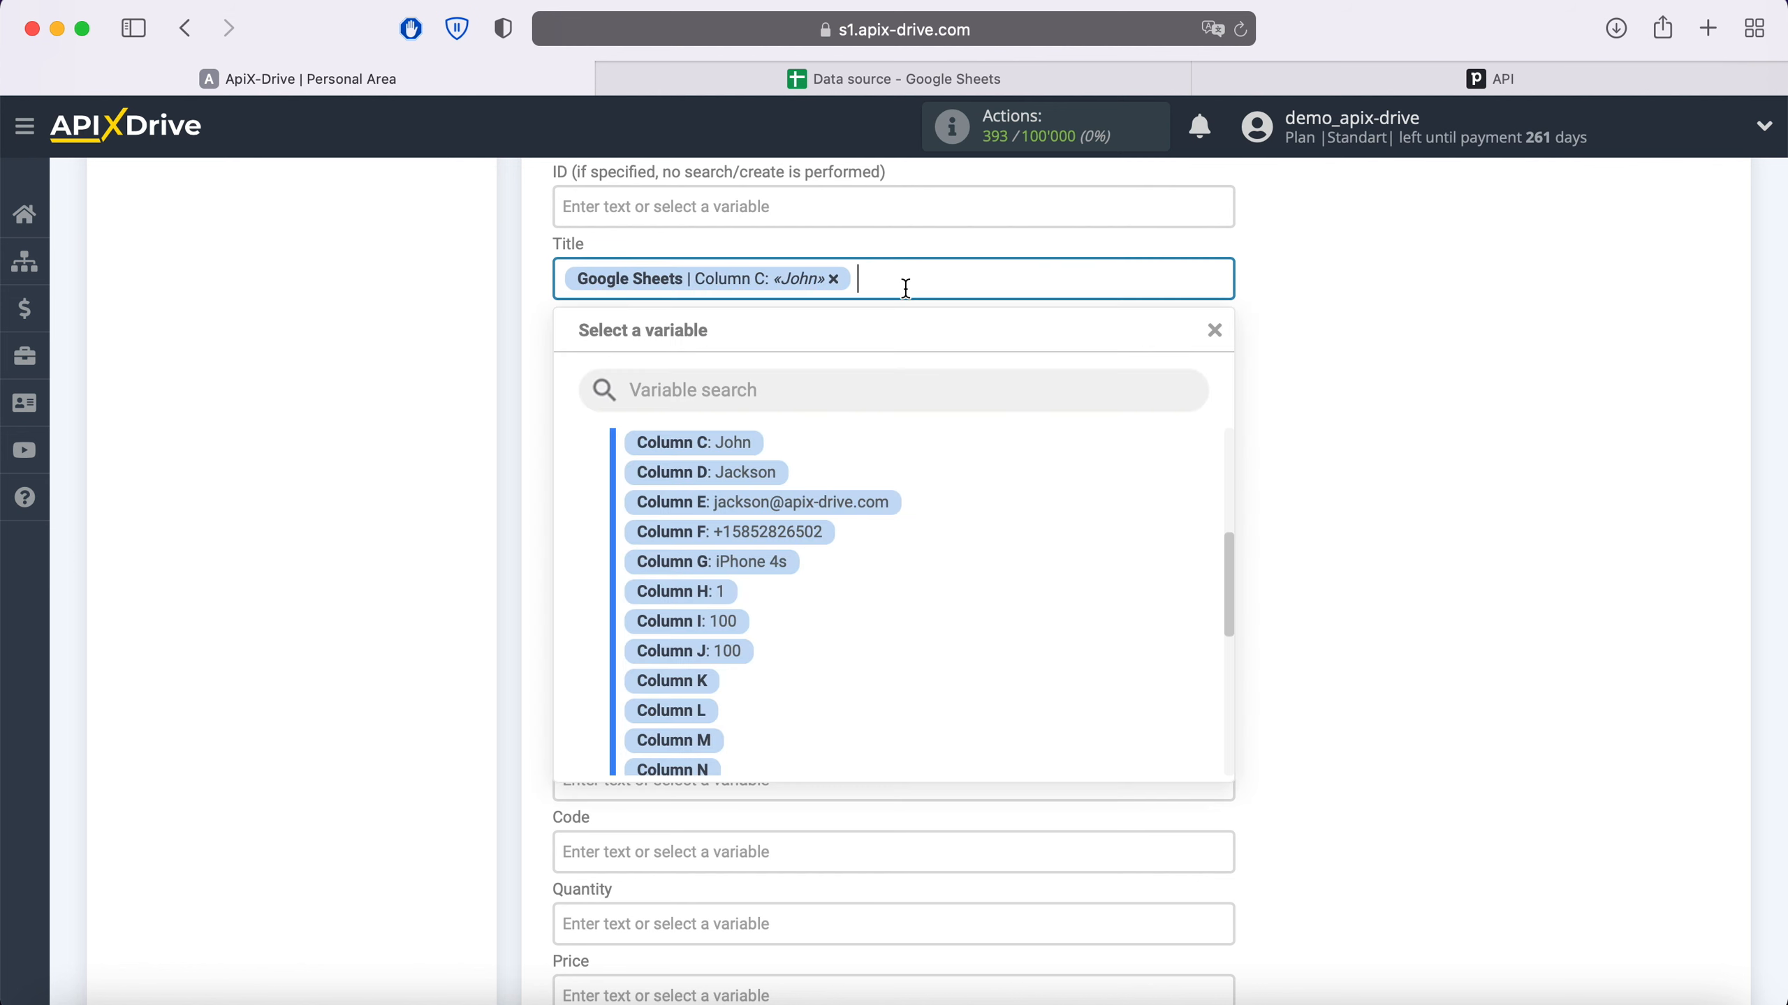
pyautogui.click(739, 474)
pyautogui.click(745, 351)
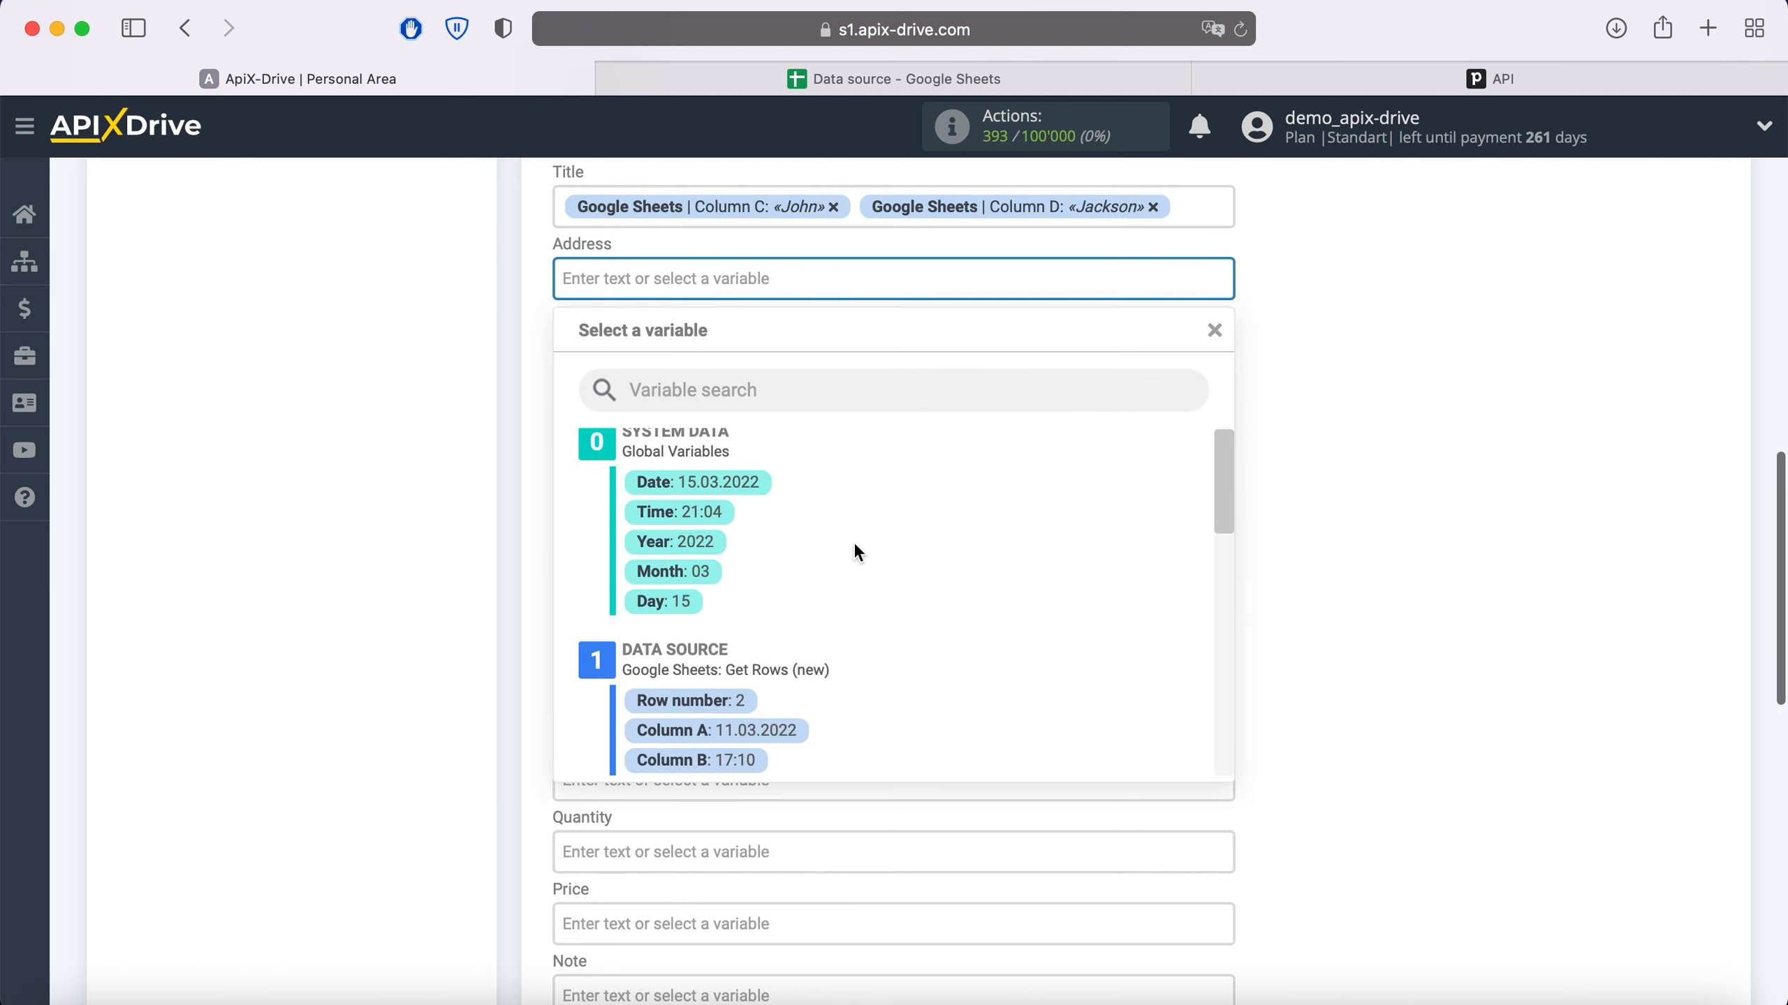
pyautogui.scroll(-3, 853, 542)
pyautogui.click(819, 677)
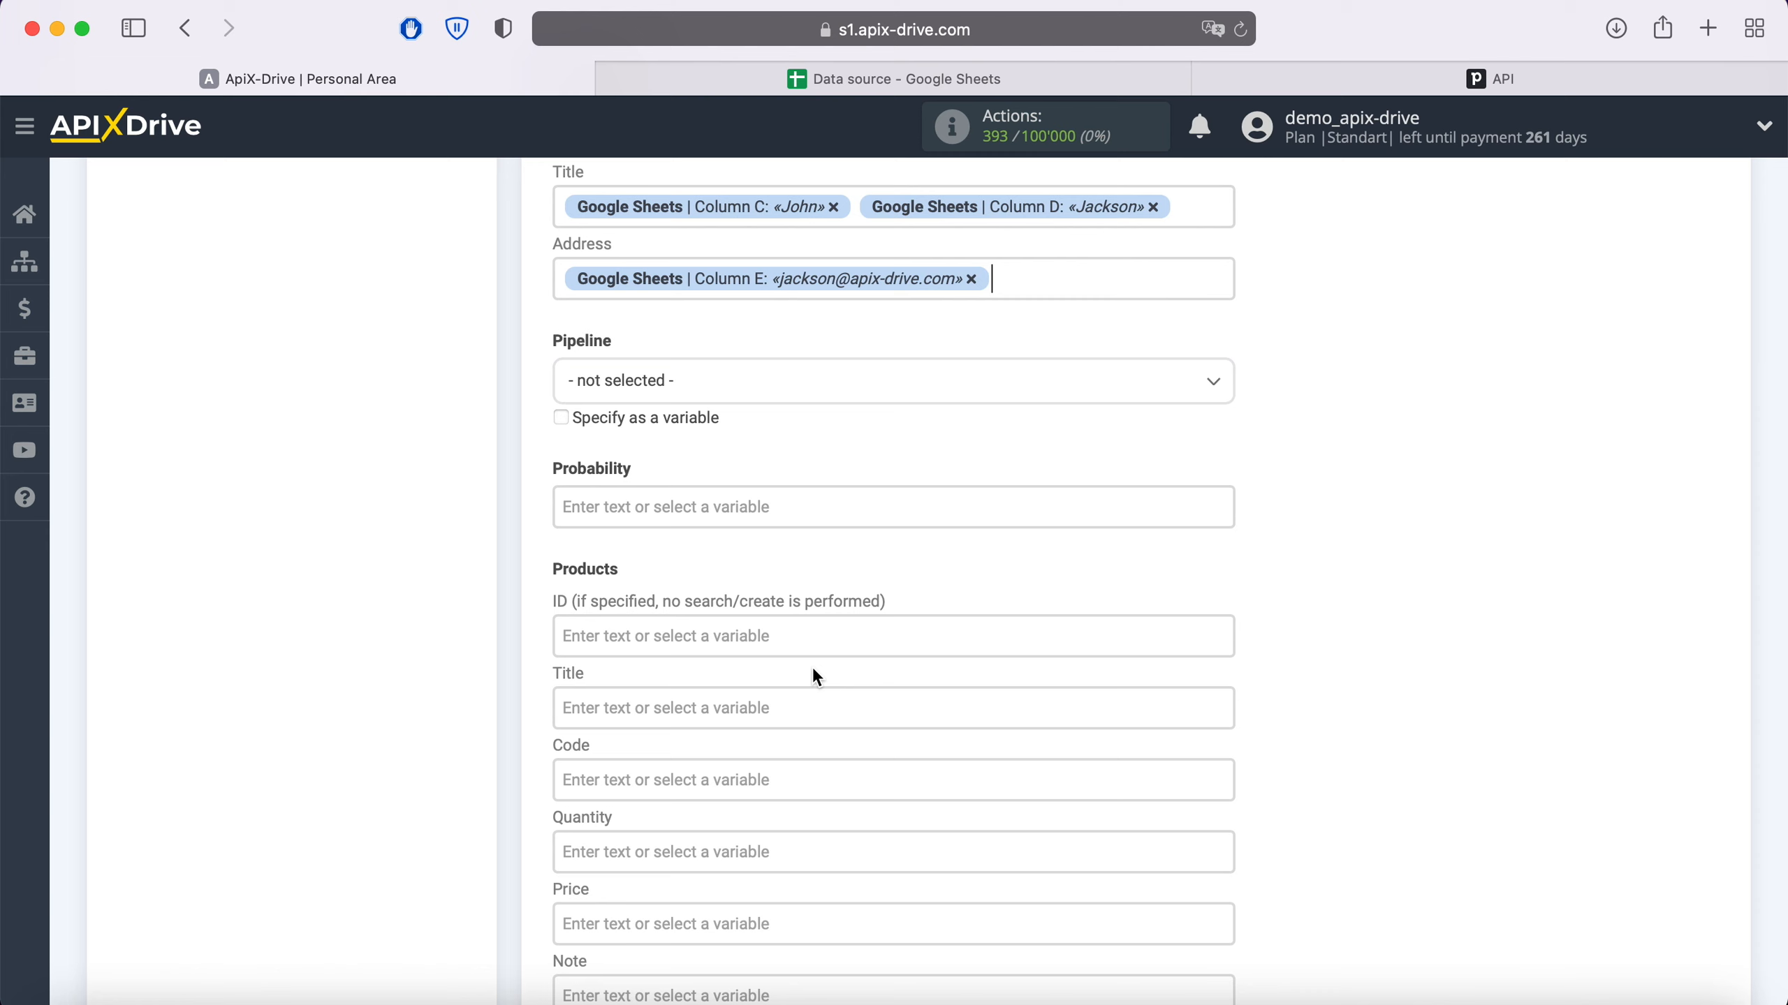
# Choose a pipeline for the deal and map the product's Title to Column G.
pyautogui.click(720, 387)
pyautogui.click(618, 507)
pyautogui.scroll(-5, 761, 542)
pyautogui.click(639, 470)
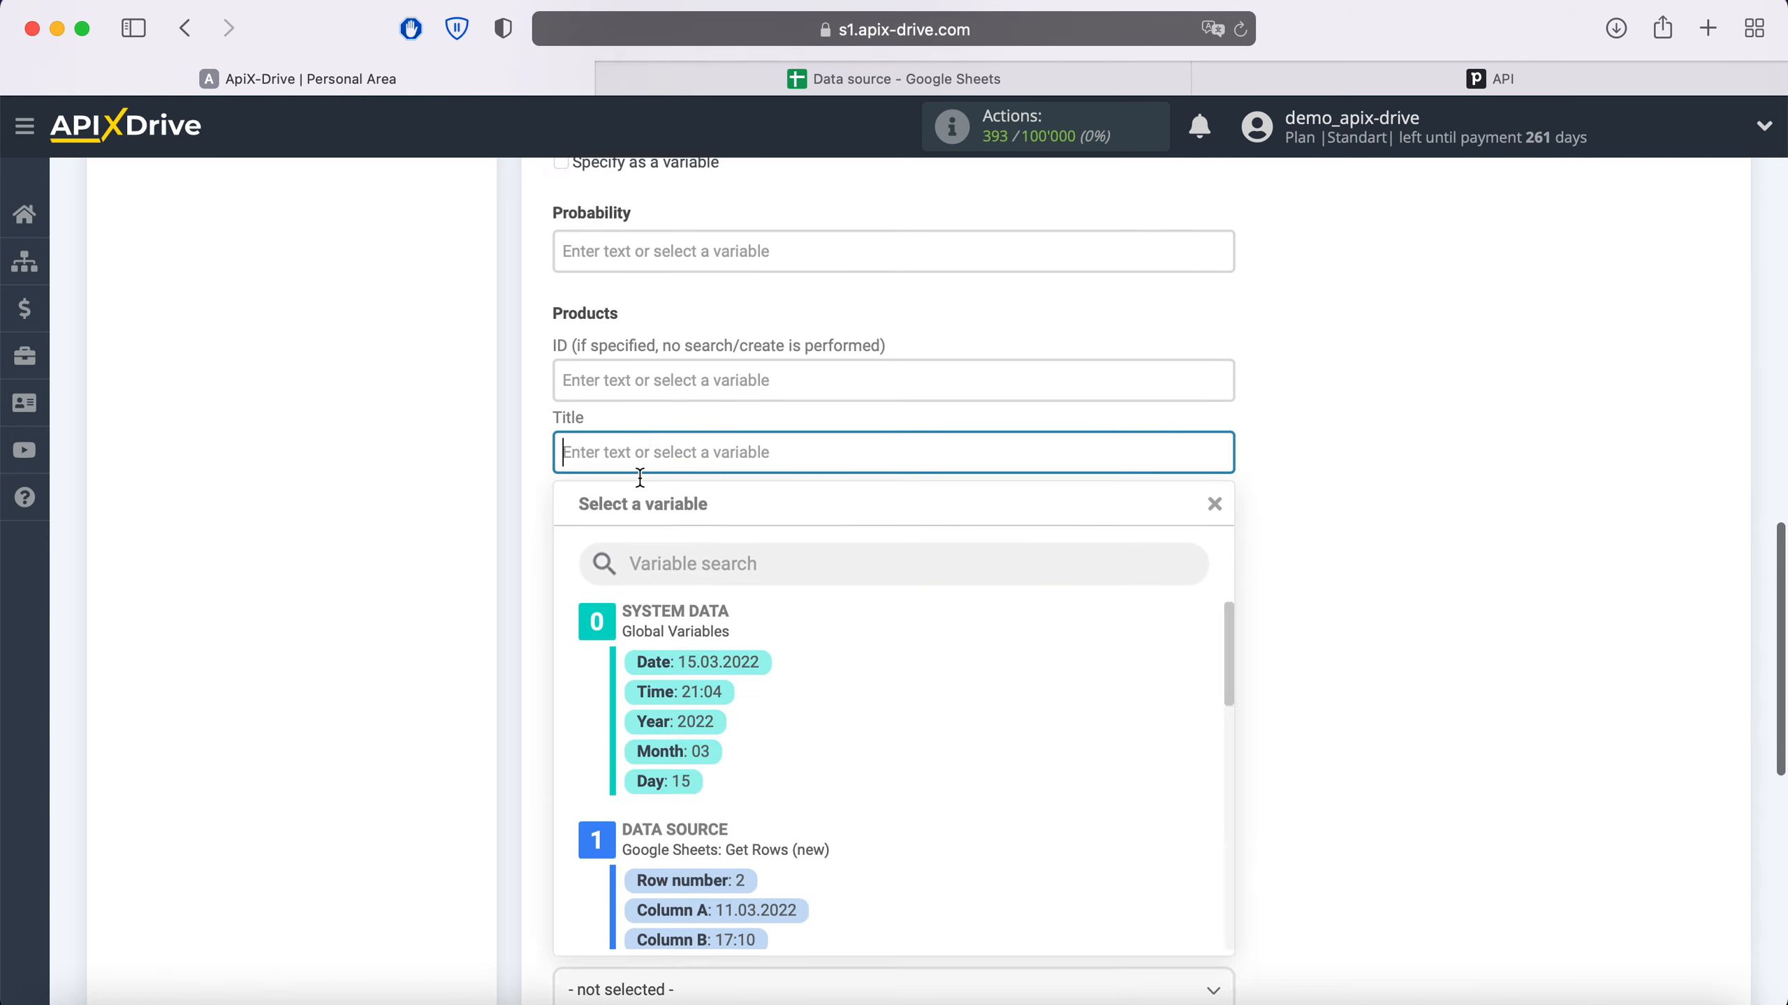
pyautogui.scroll(-3, 912, 571)
pyautogui.scroll(-3, 912, 570)
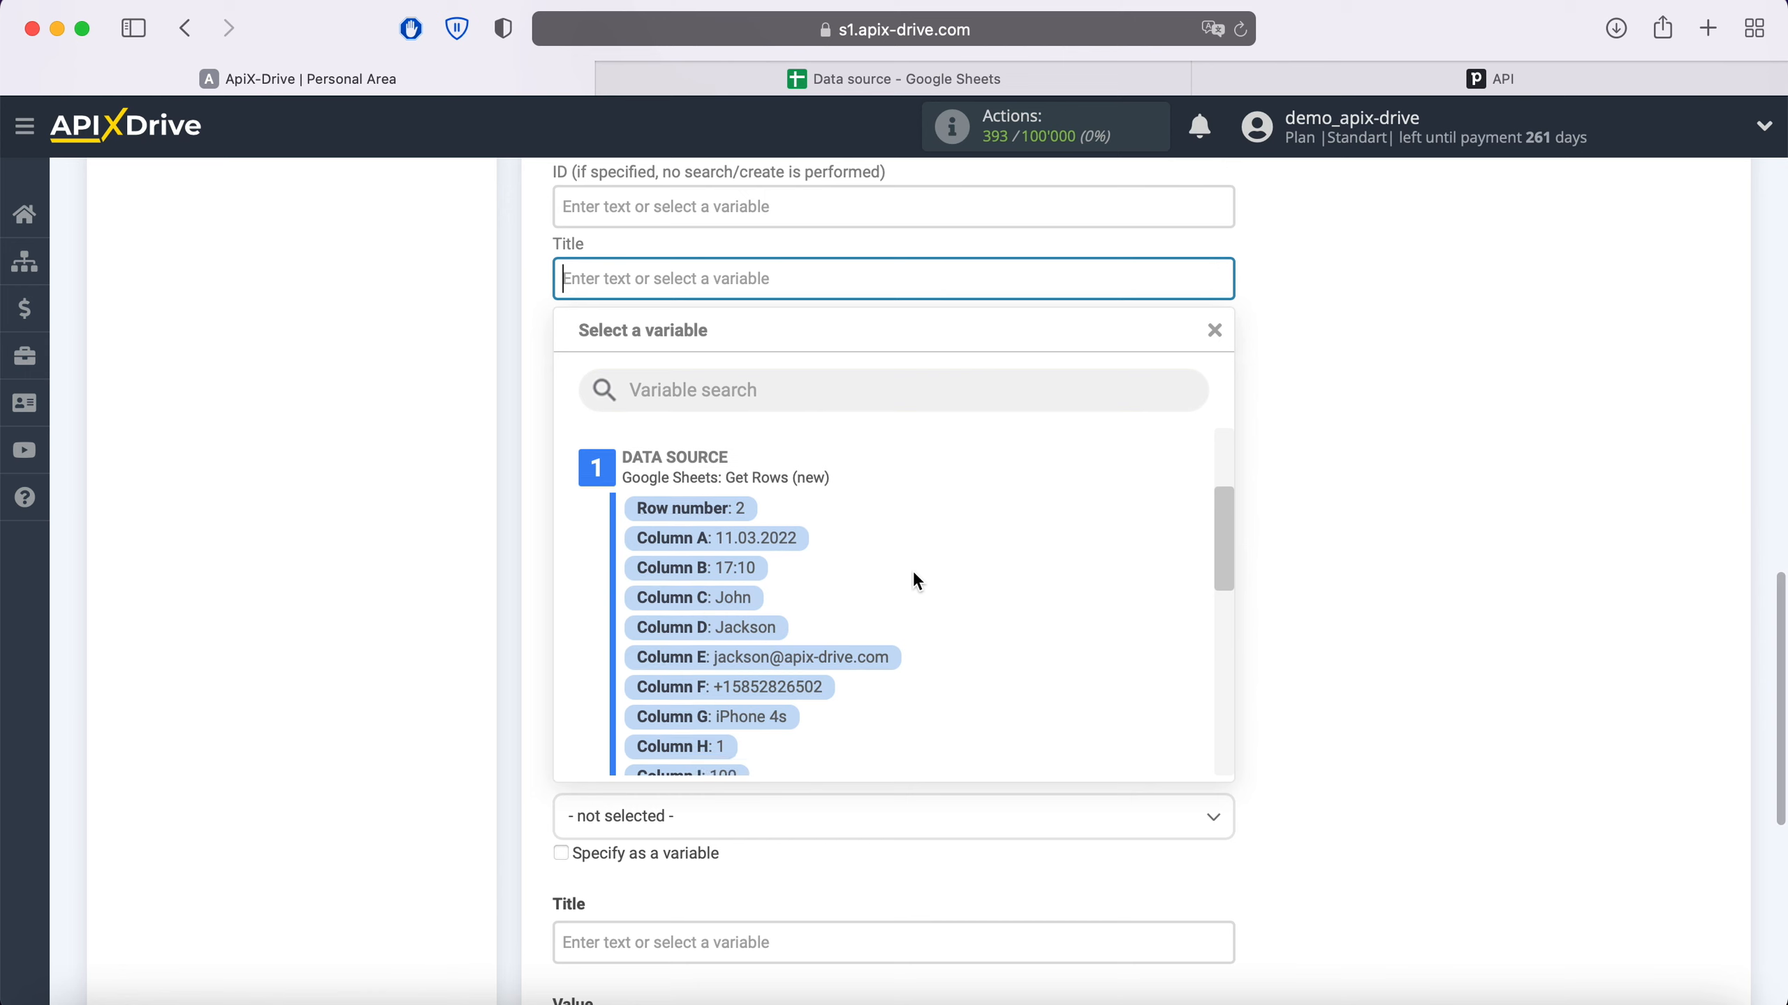
pyautogui.click(771, 719)
# Map the product's Quantity to Column H and its Price to Column I.
pyautogui.click(770, 427)
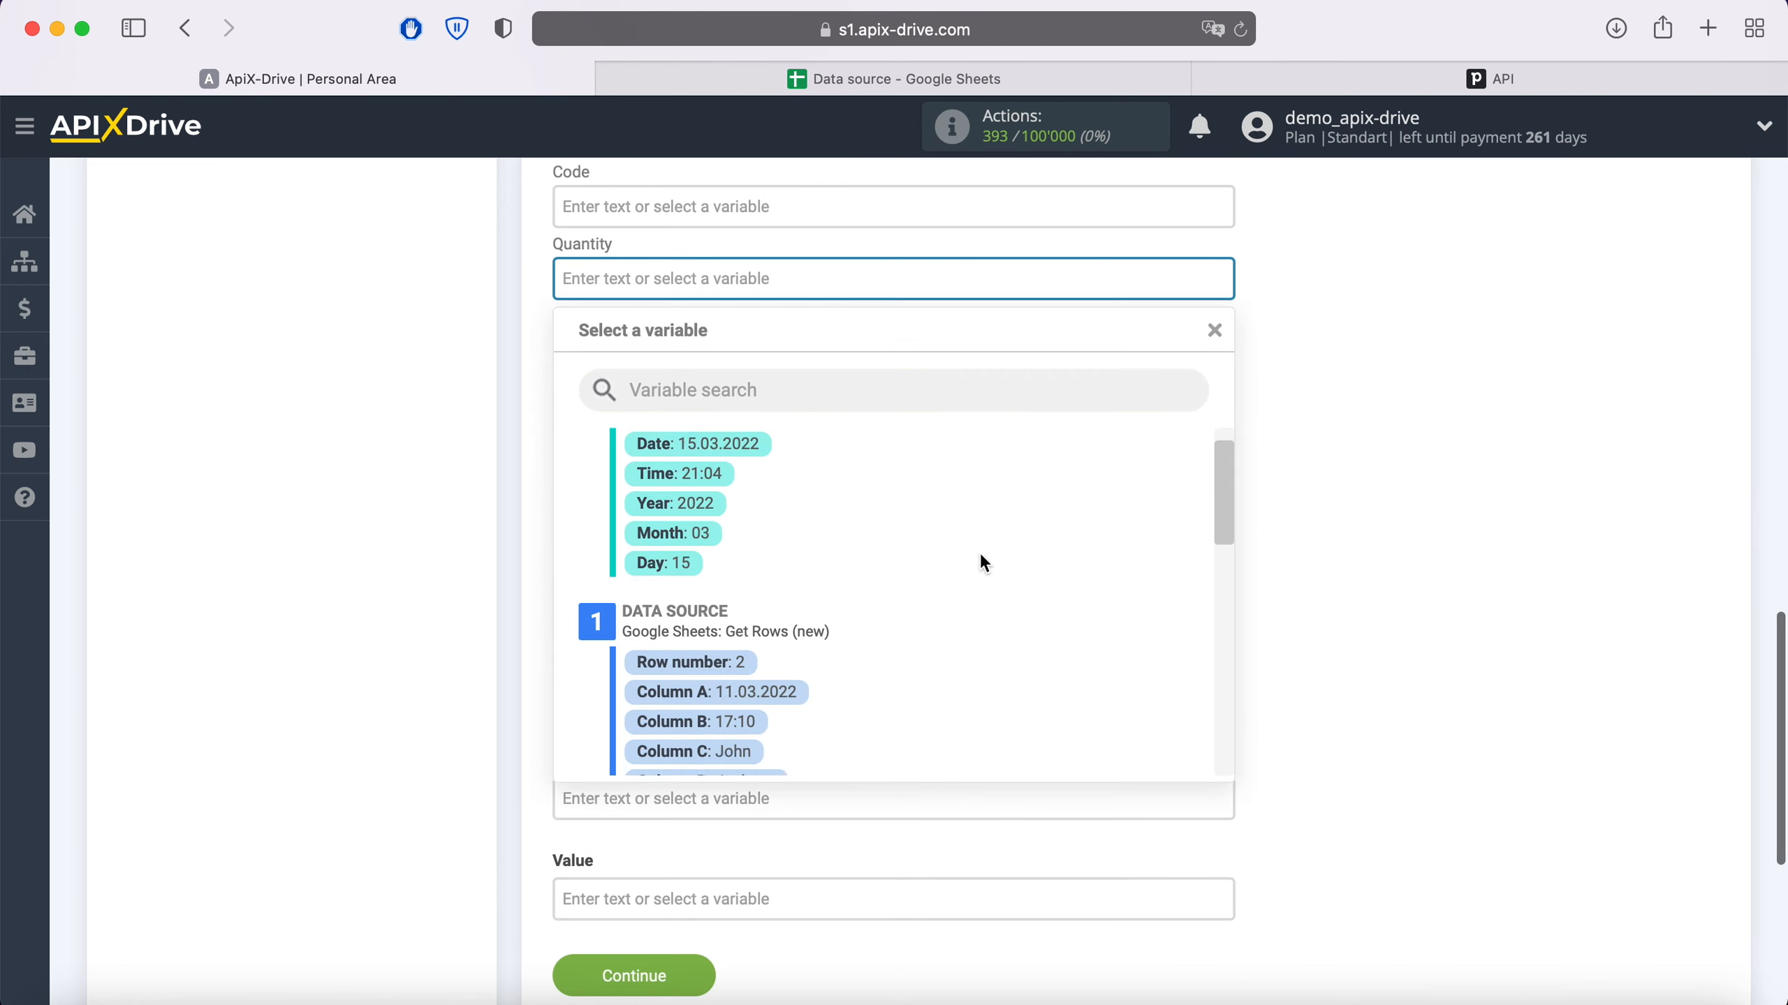
pyautogui.scroll(-3, 984, 563)
pyautogui.click(697, 726)
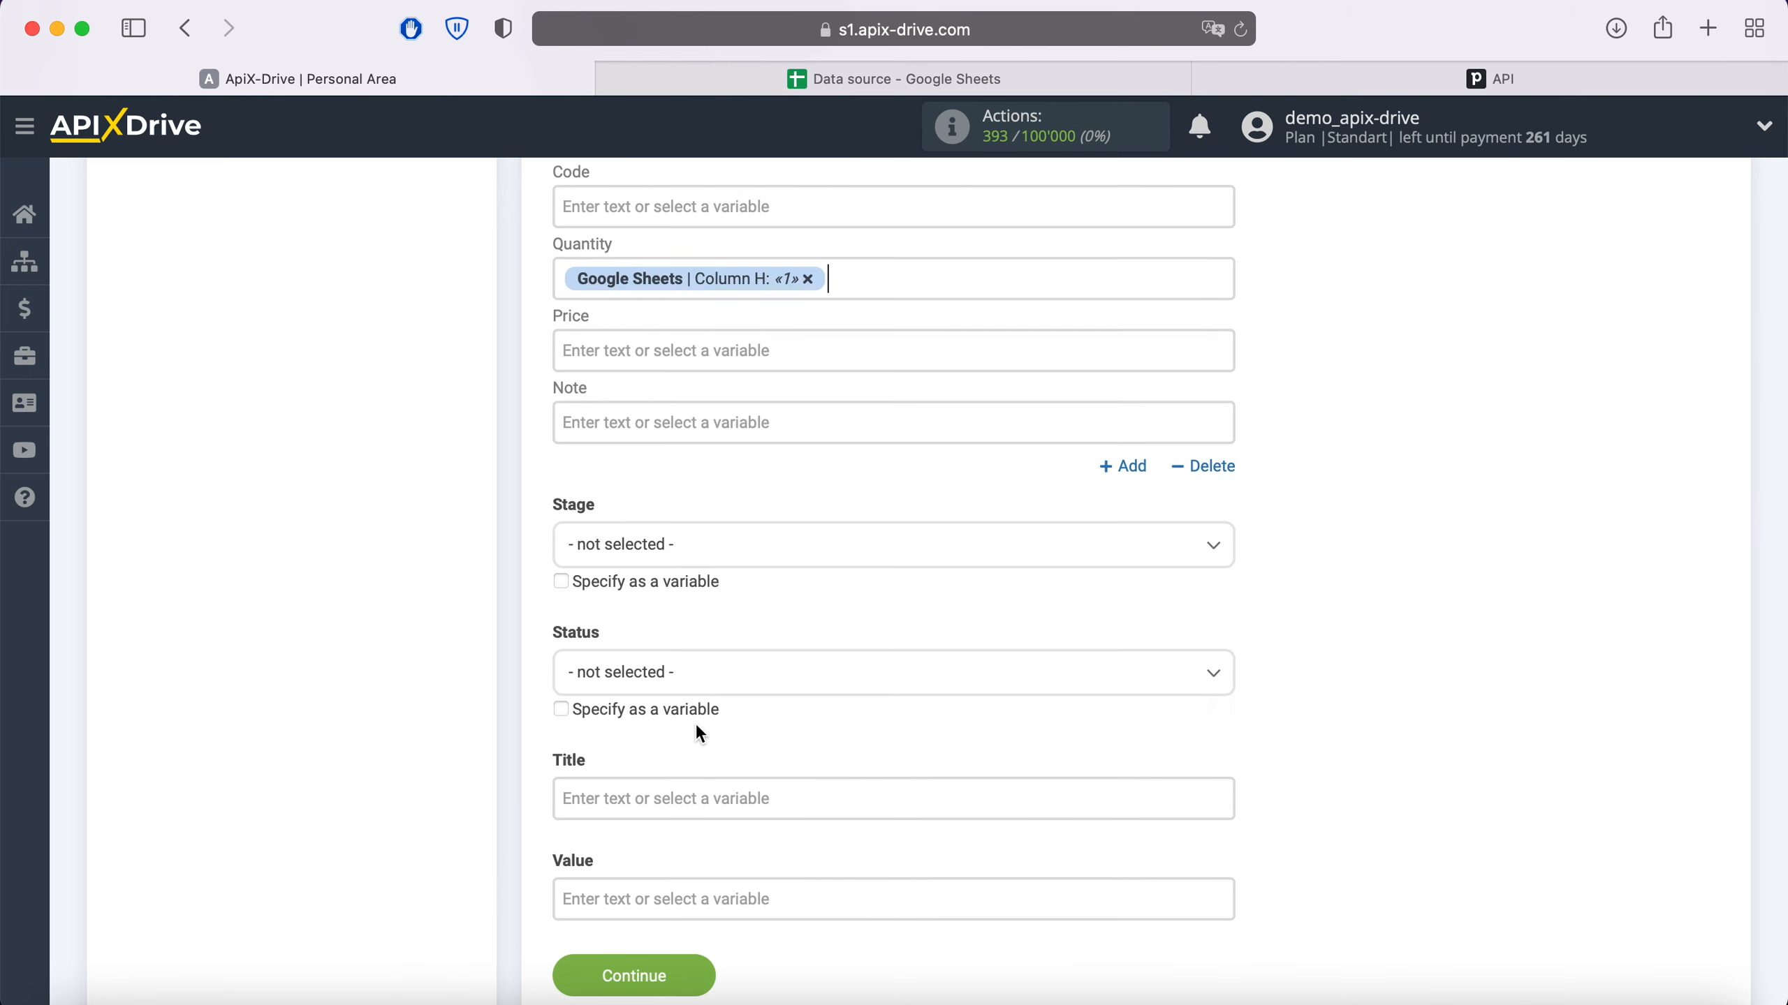
pyautogui.click(614, 357)
pyautogui.scroll(-1, 971, 567)
pyautogui.scroll(-3, 971, 567)
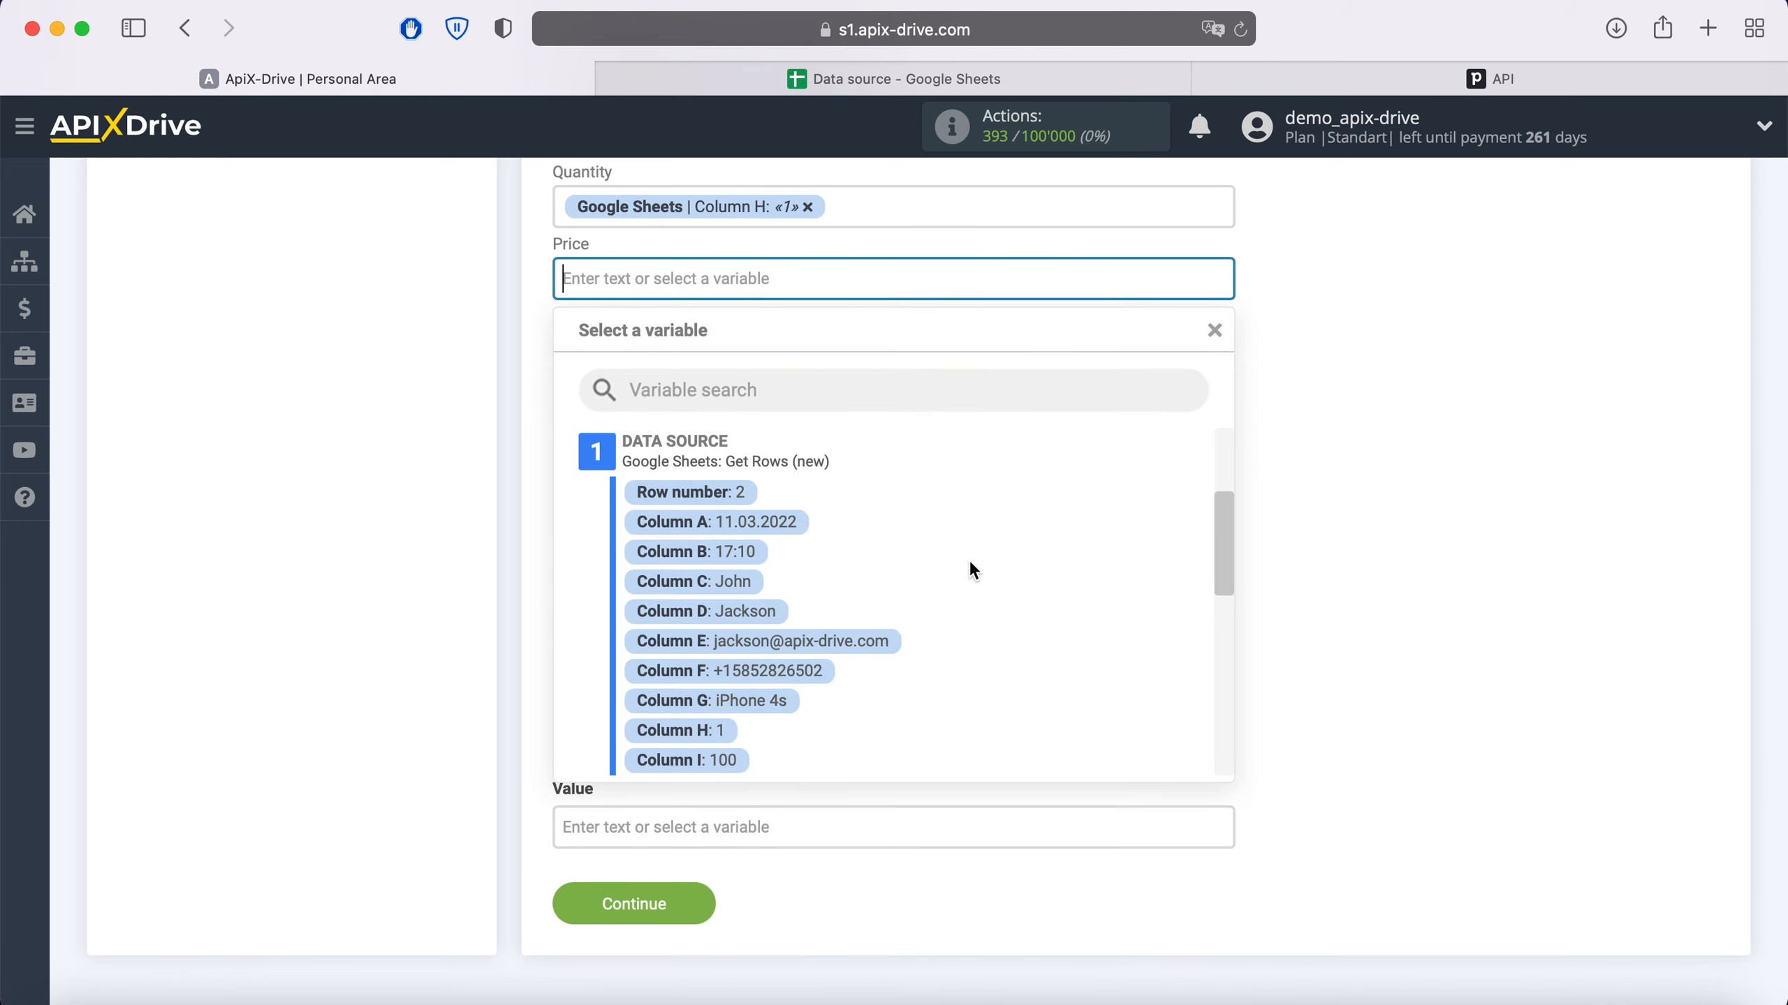
pyautogui.scroll(-1, 971, 570)
pyautogui.click(719, 737)
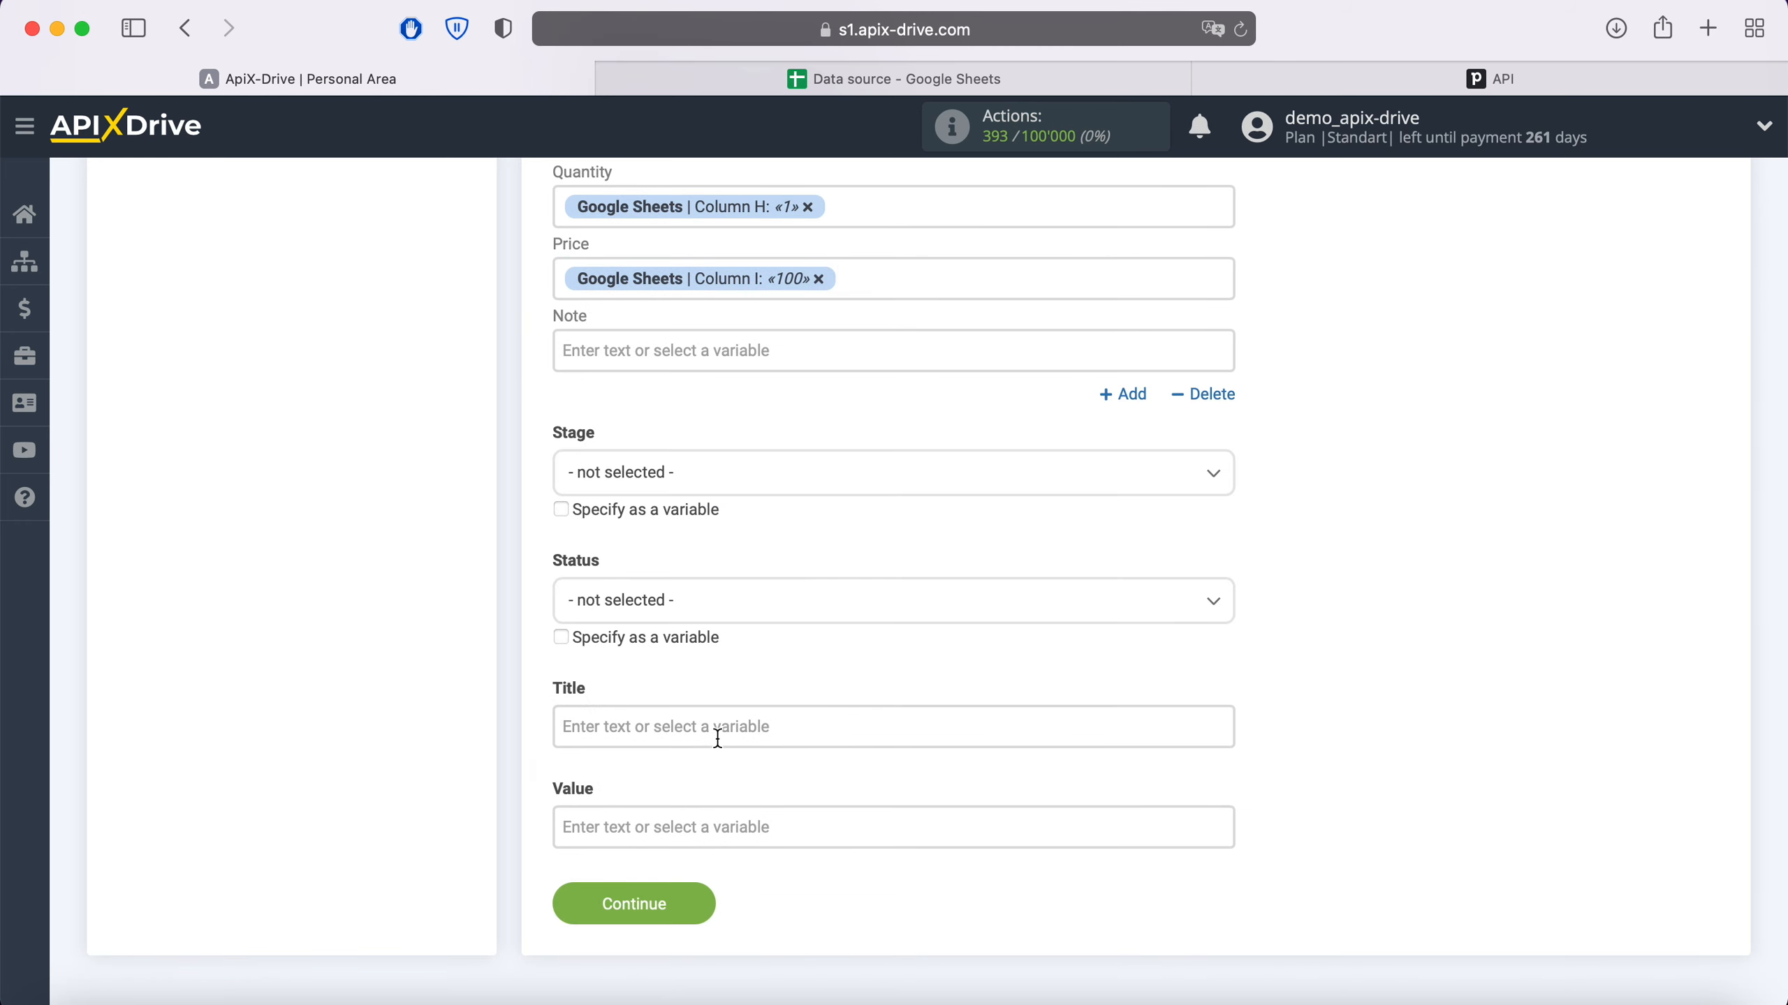
# Set the deal's Stage to New and its Status to Open.
pyautogui.click(686, 483)
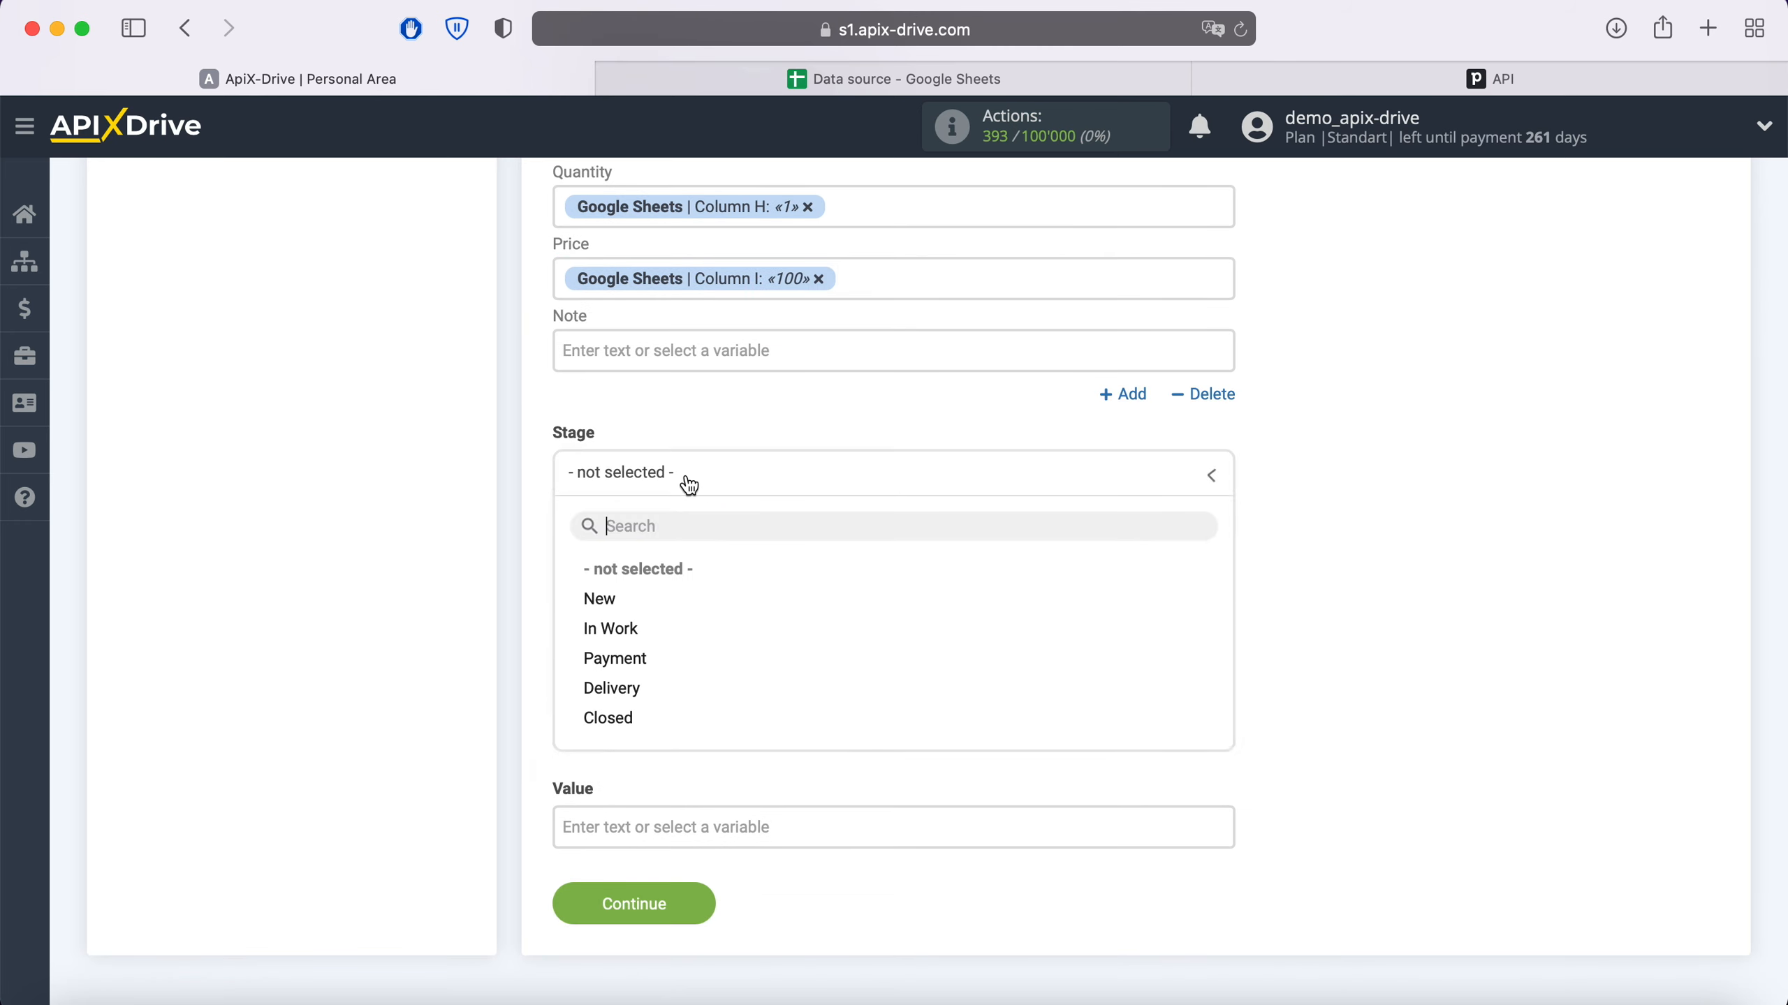
pyautogui.click(610, 599)
pyautogui.click(625, 602)
pyautogui.click(623, 726)
# Compose the deal's Title from the text "New row" followed by the Column C and Column D variables.
pyautogui.click(623, 723)
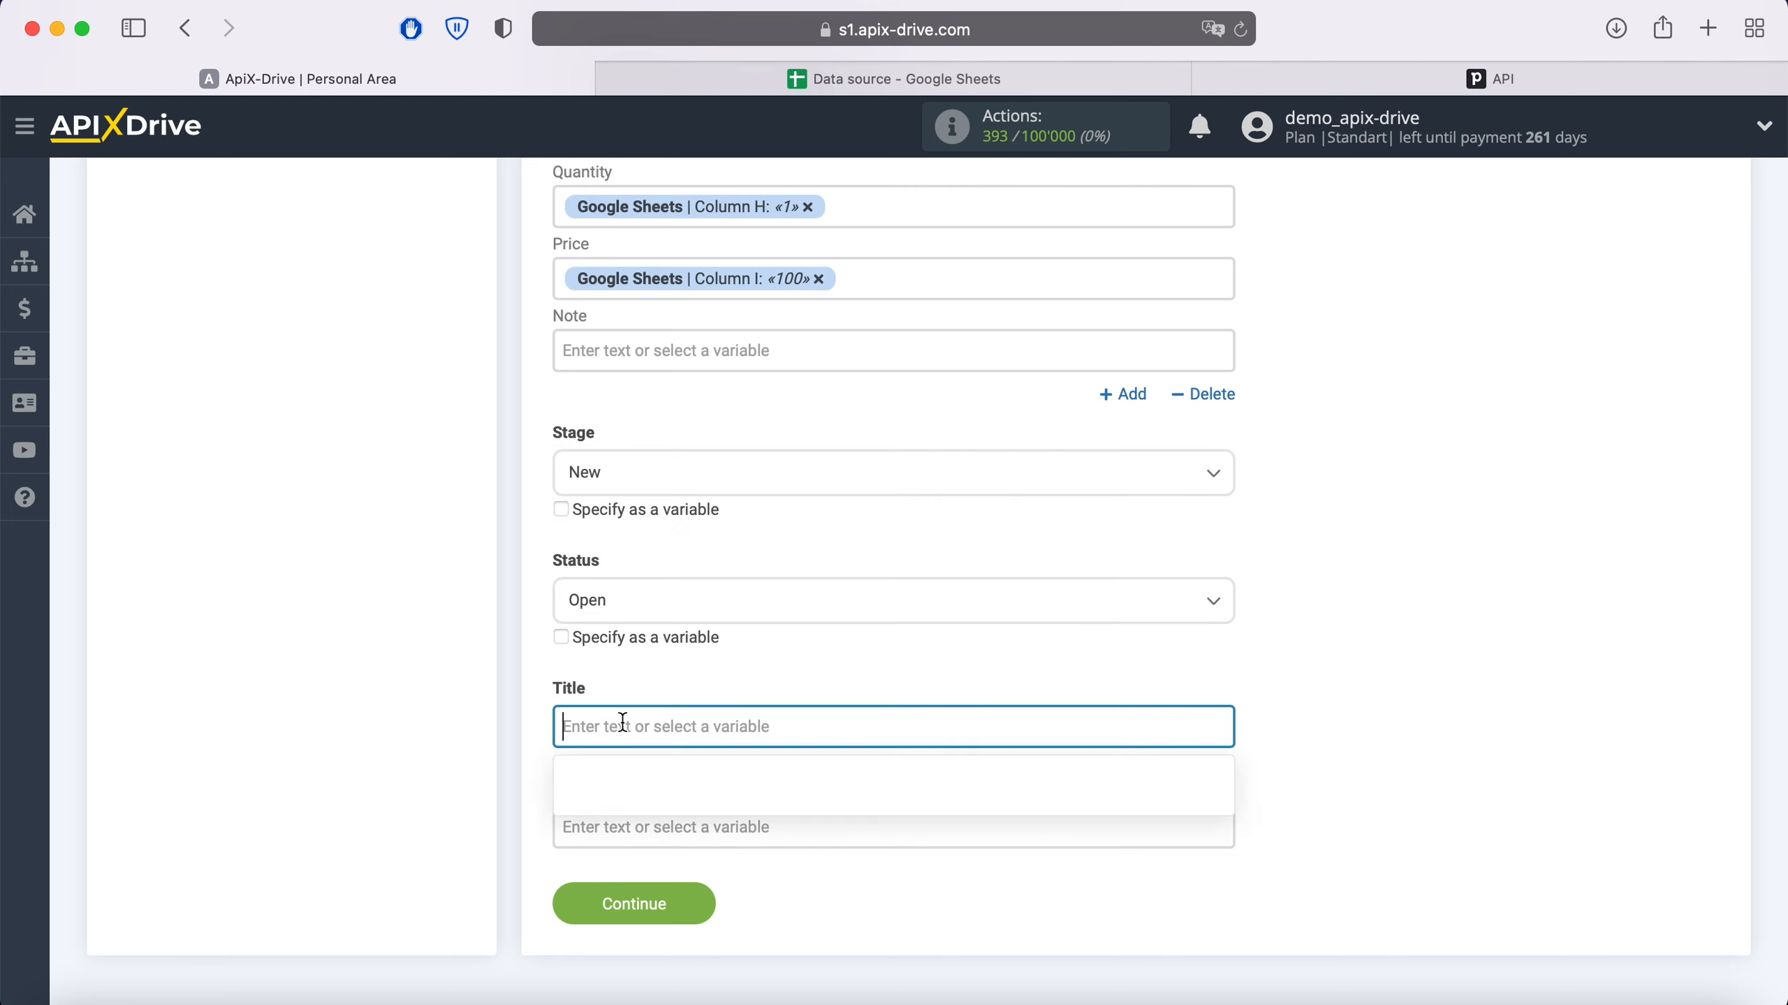
pyautogui.scroll(-5, 621, 721)
pyautogui.scroll(-3, 930, 589)
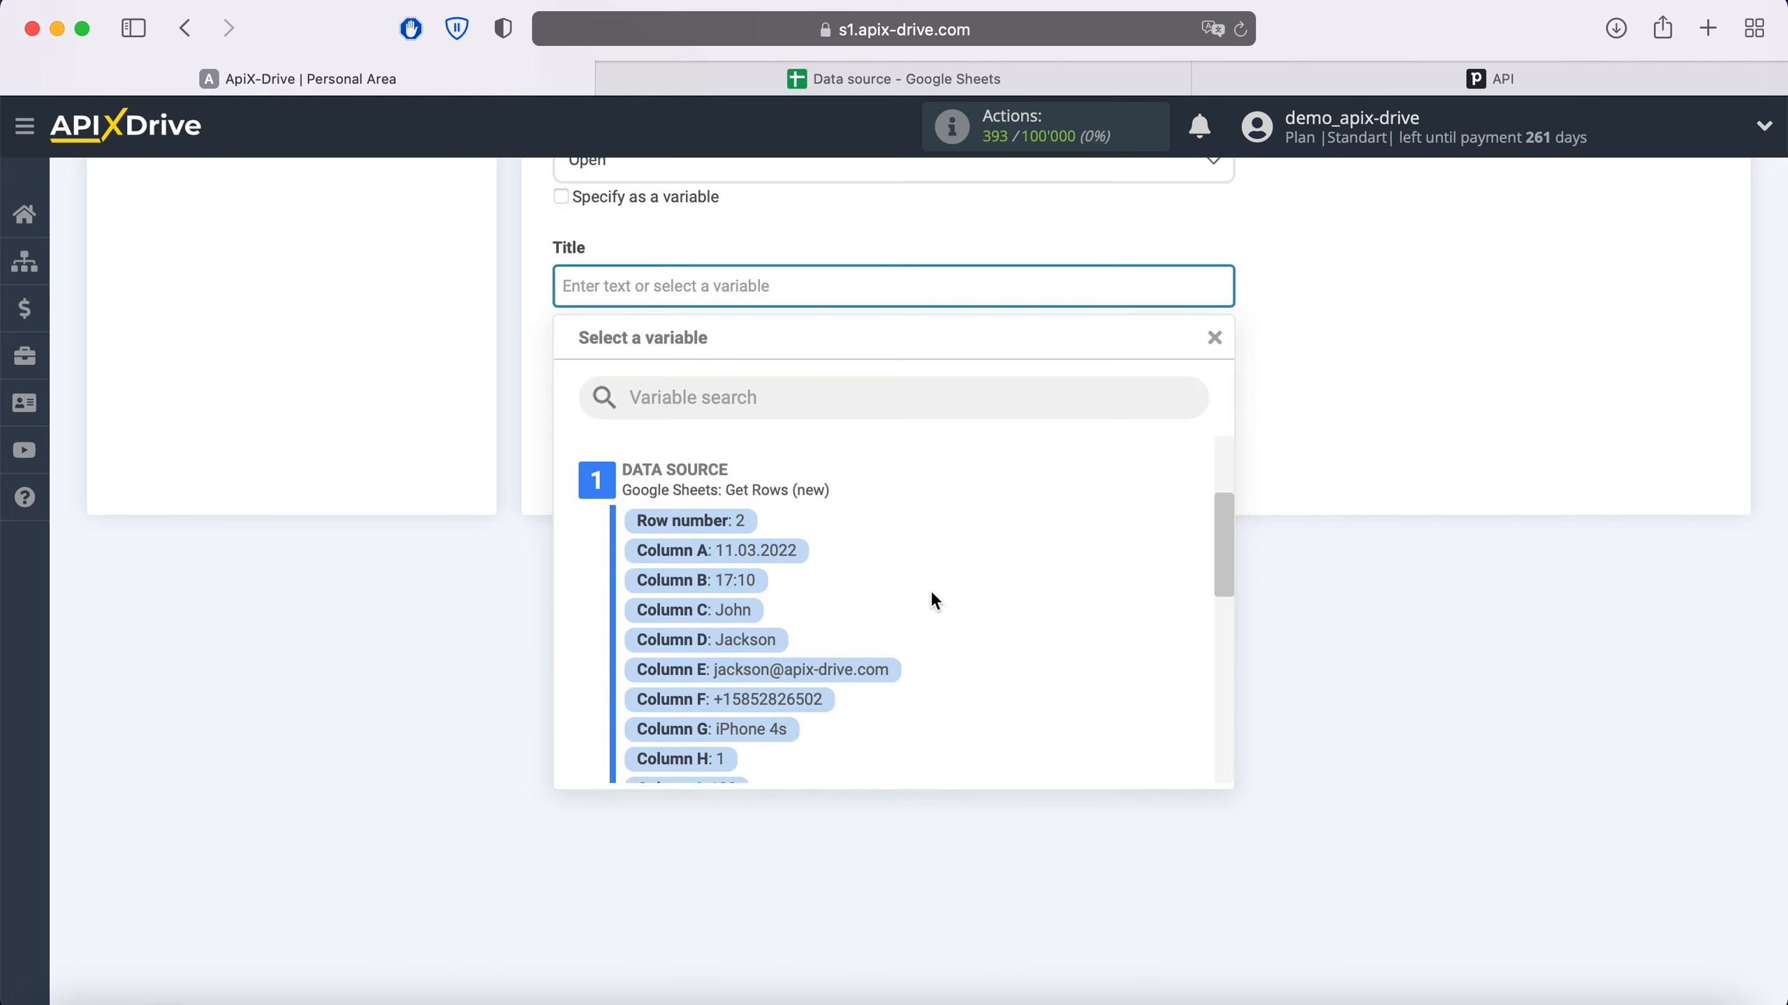
pyautogui.click(739, 610)
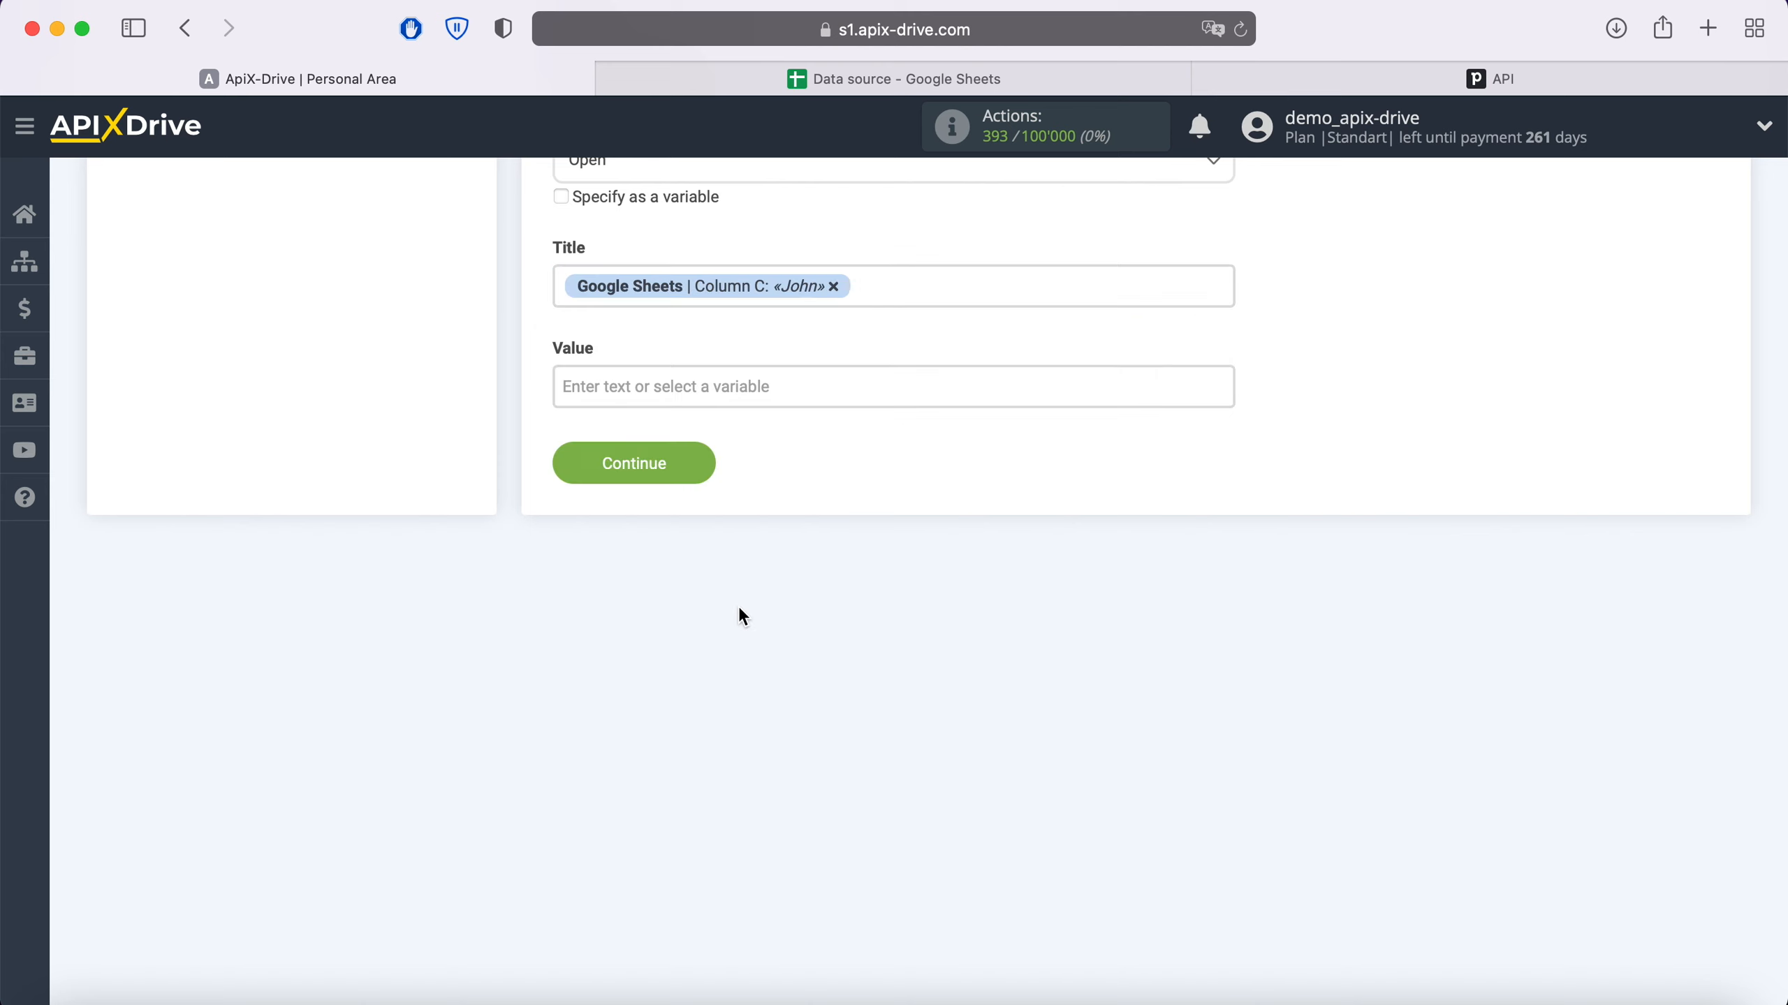
pyautogui.click(897, 285)
pyautogui.click(752, 629)
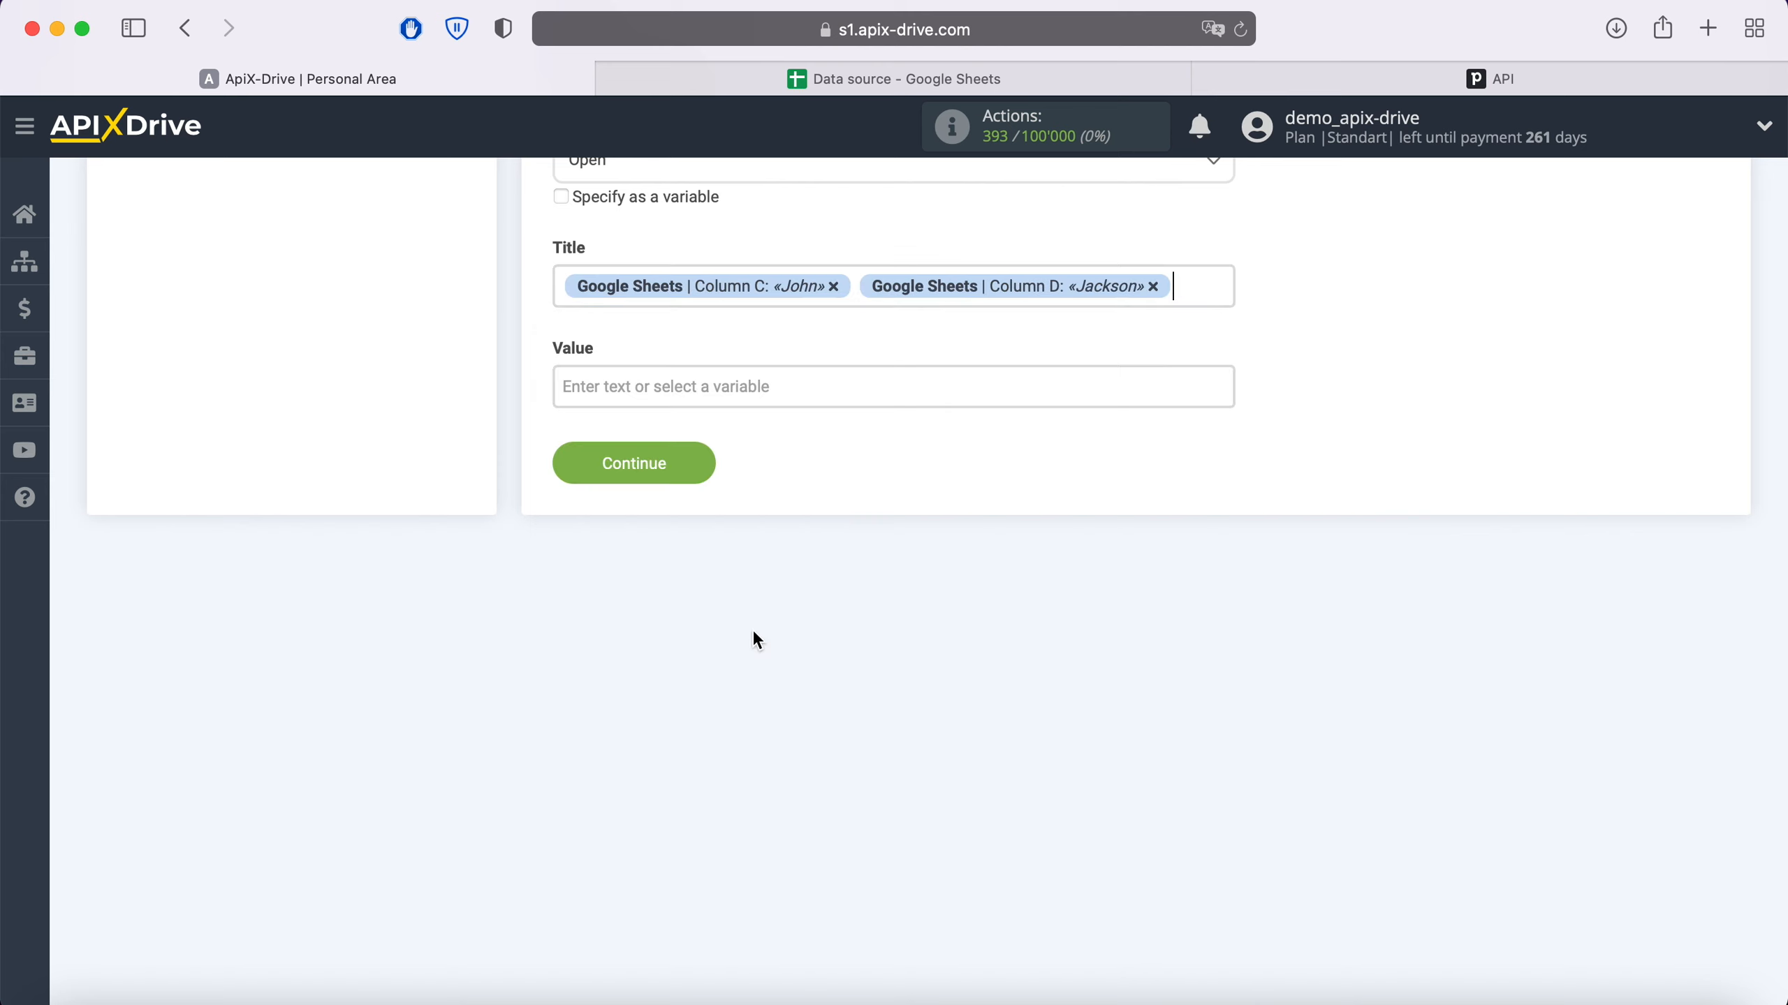
pyautogui.click(567, 286)
pyautogui.write('New row')
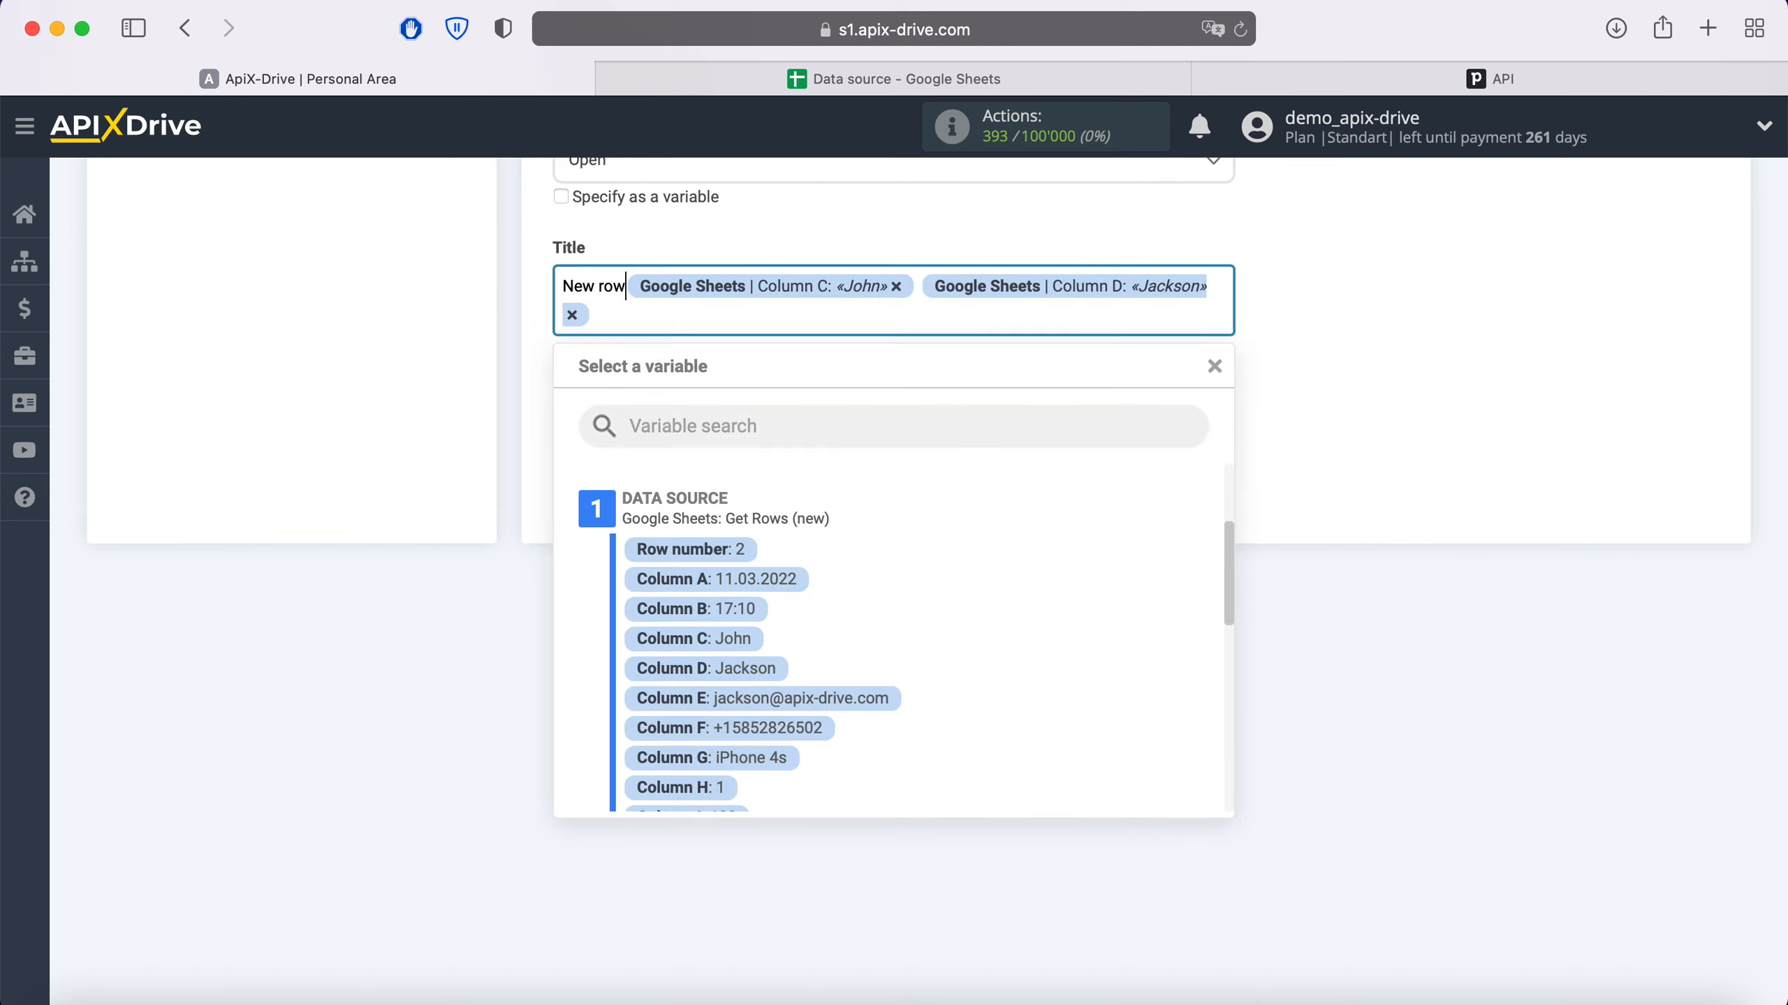
pyautogui.click(493, 345)
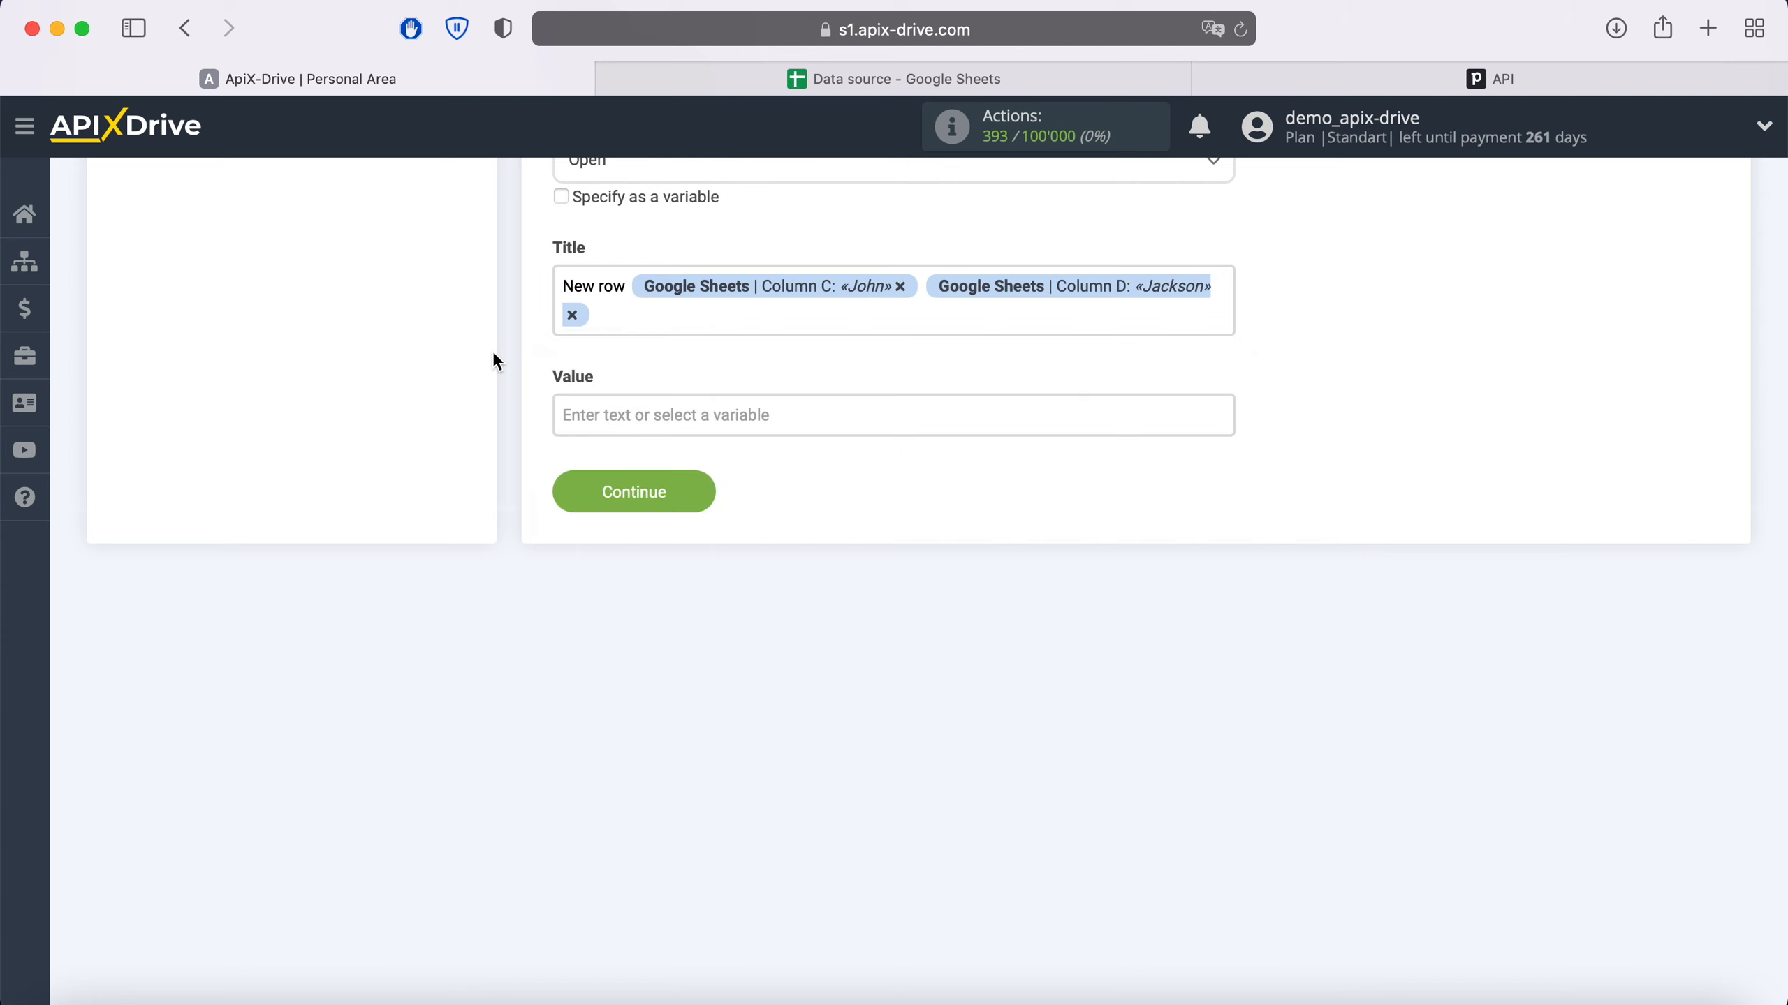
# Map the deal's Value to Column J and continue to the destination test stage.
pyautogui.click(634, 422)
pyautogui.scroll(-10, 897, 589)
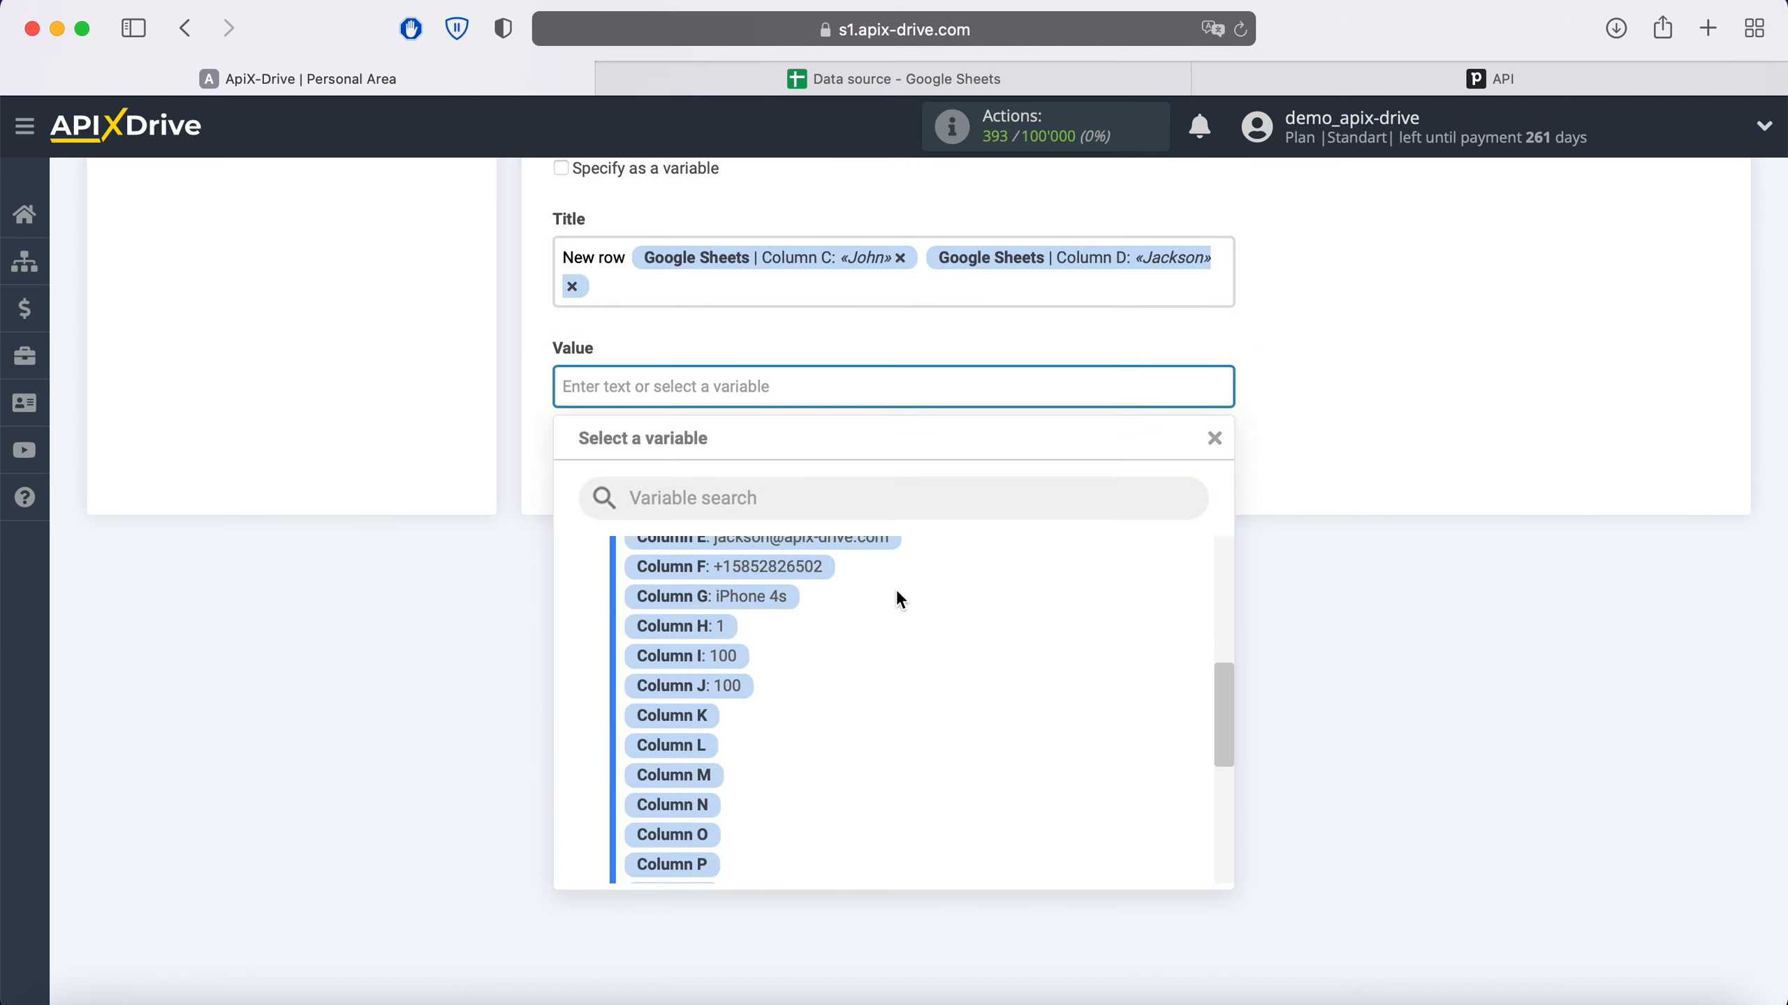
pyautogui.click(711, 684)
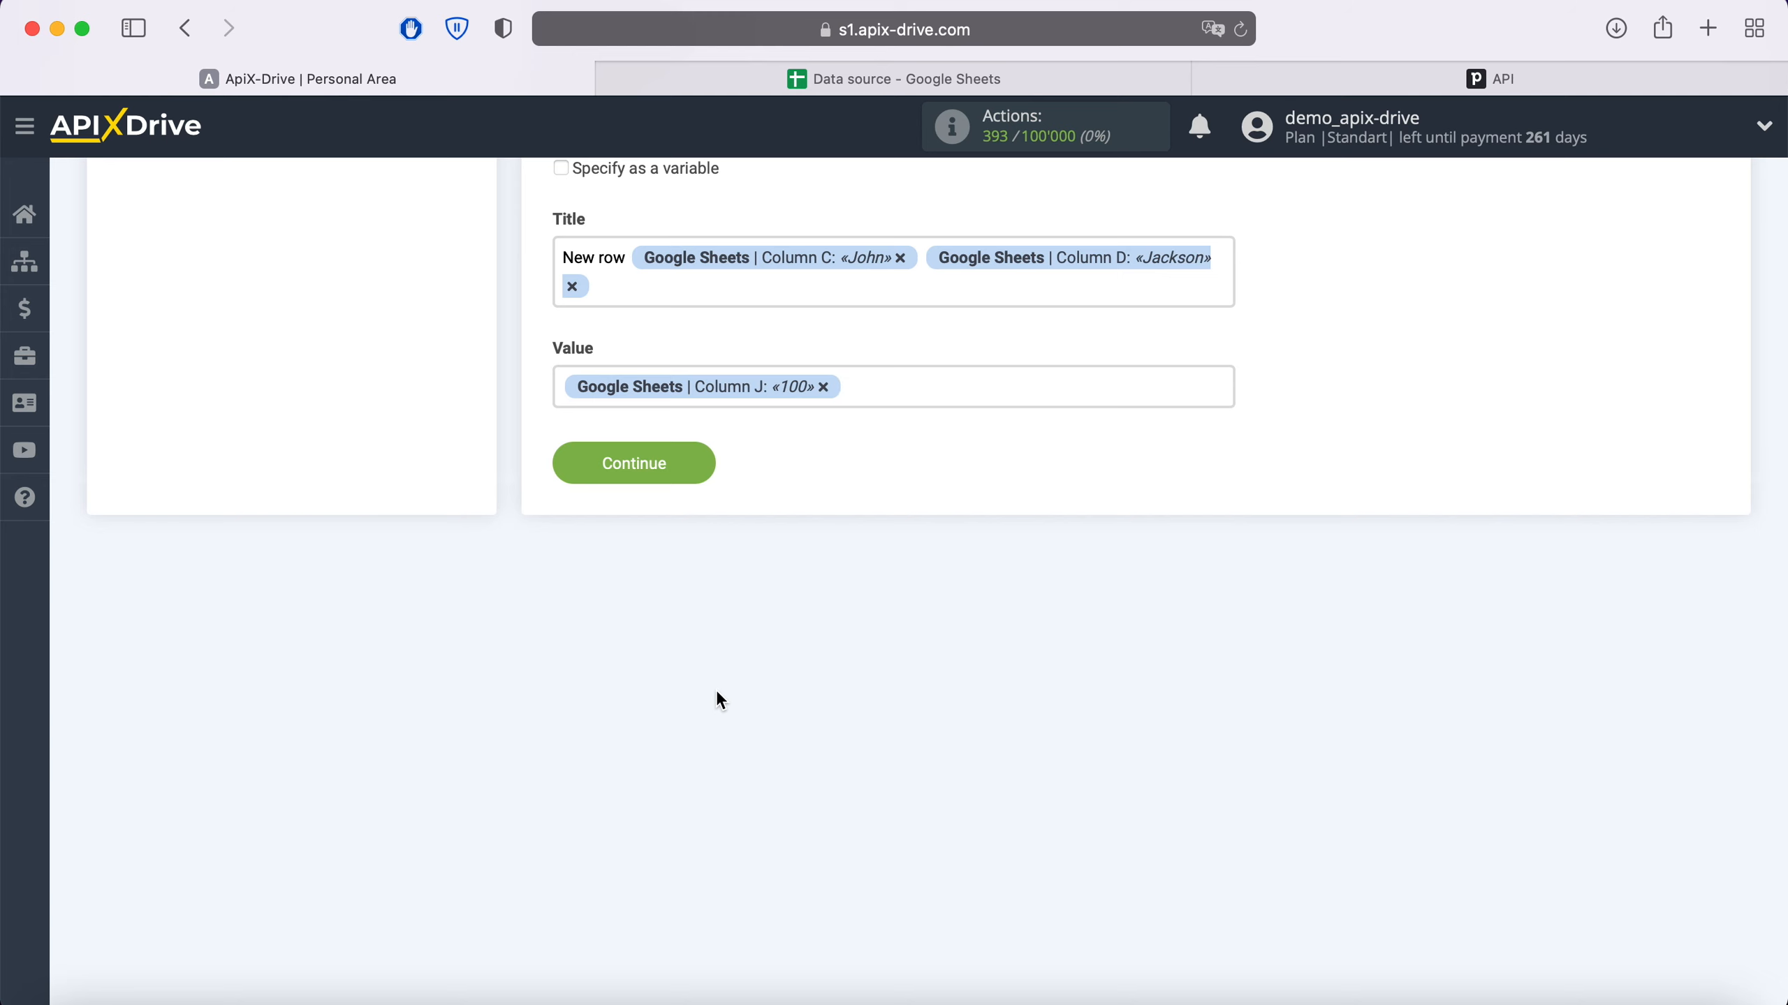
pyautogui.click(694, 468)
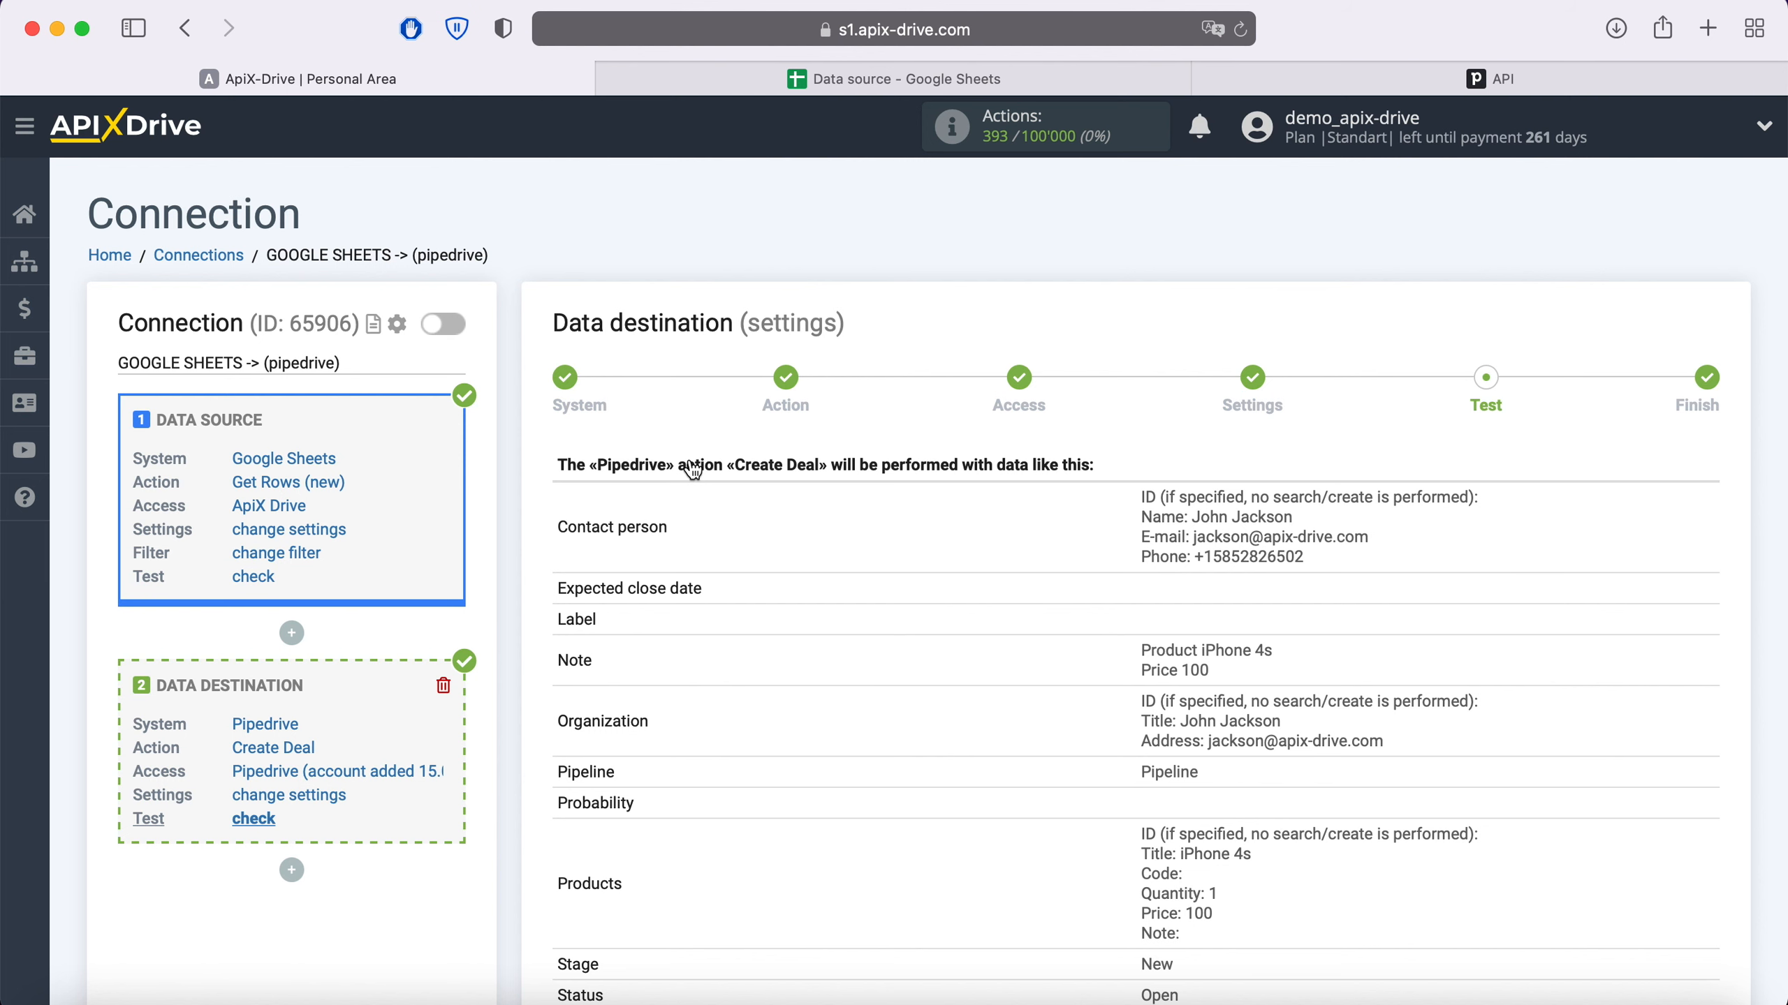
# Review the sample deal data and send test data to Pipedrive.
pyautogui.scroll(-3, 693, 470)
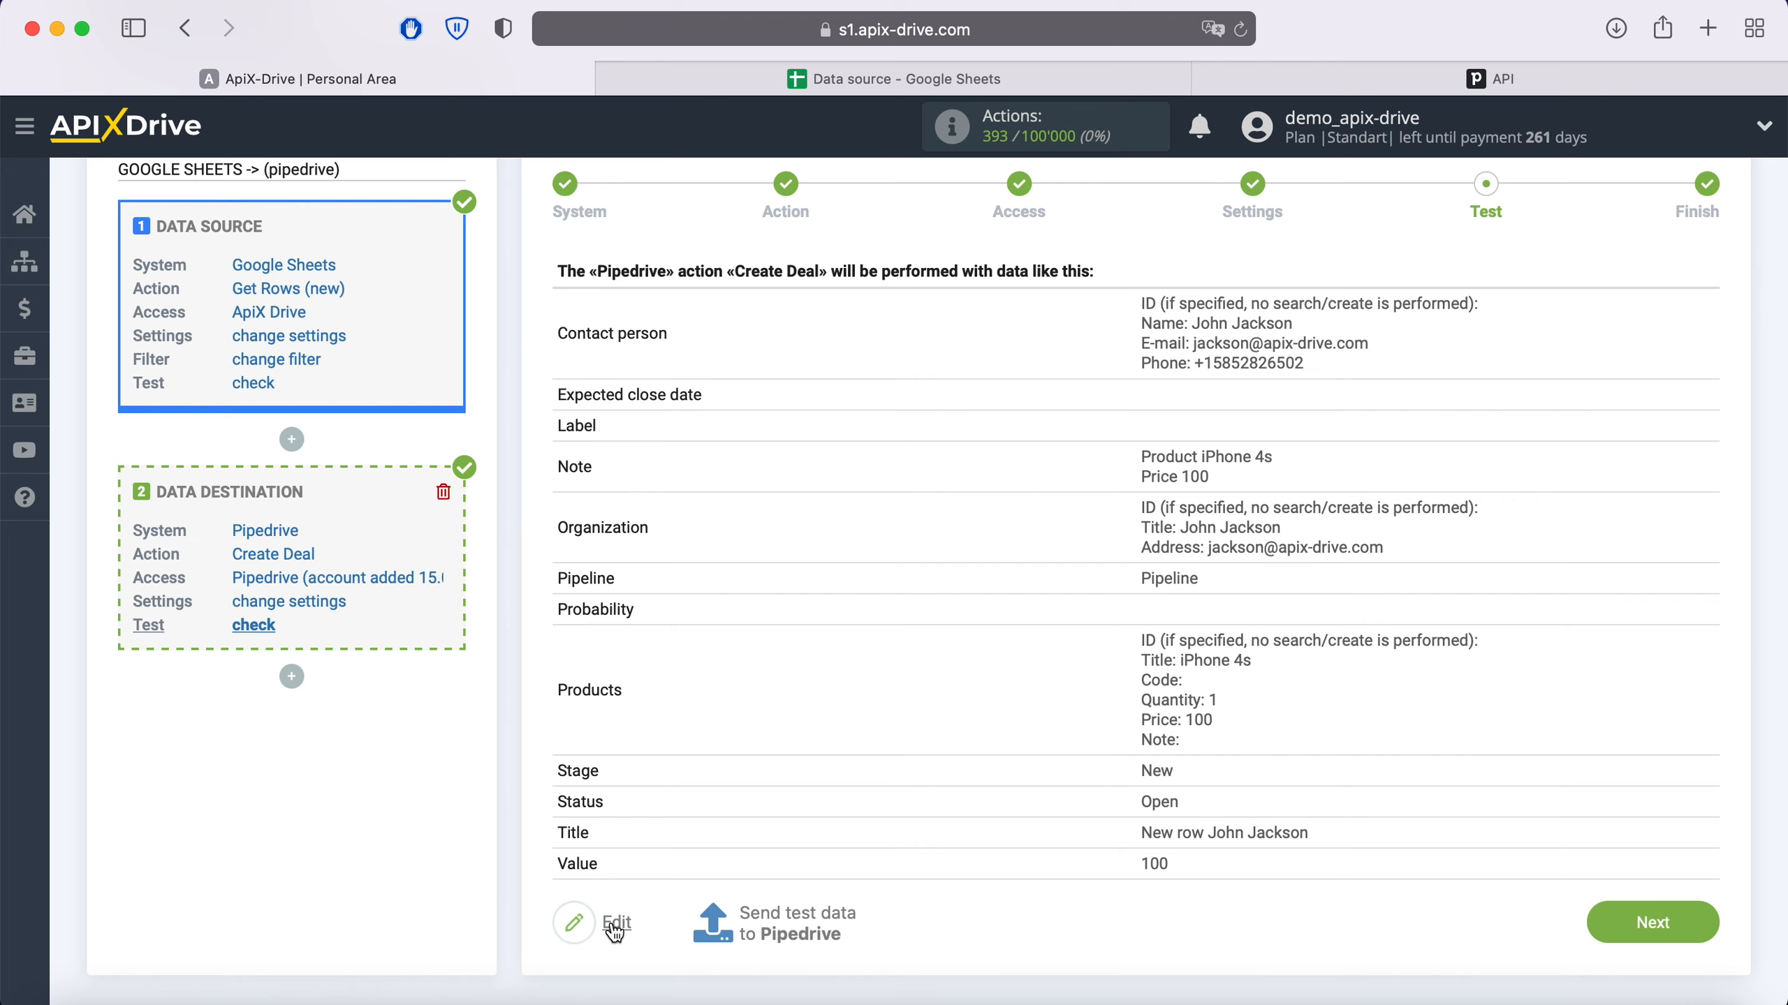
pyautogui.click(778, 923)
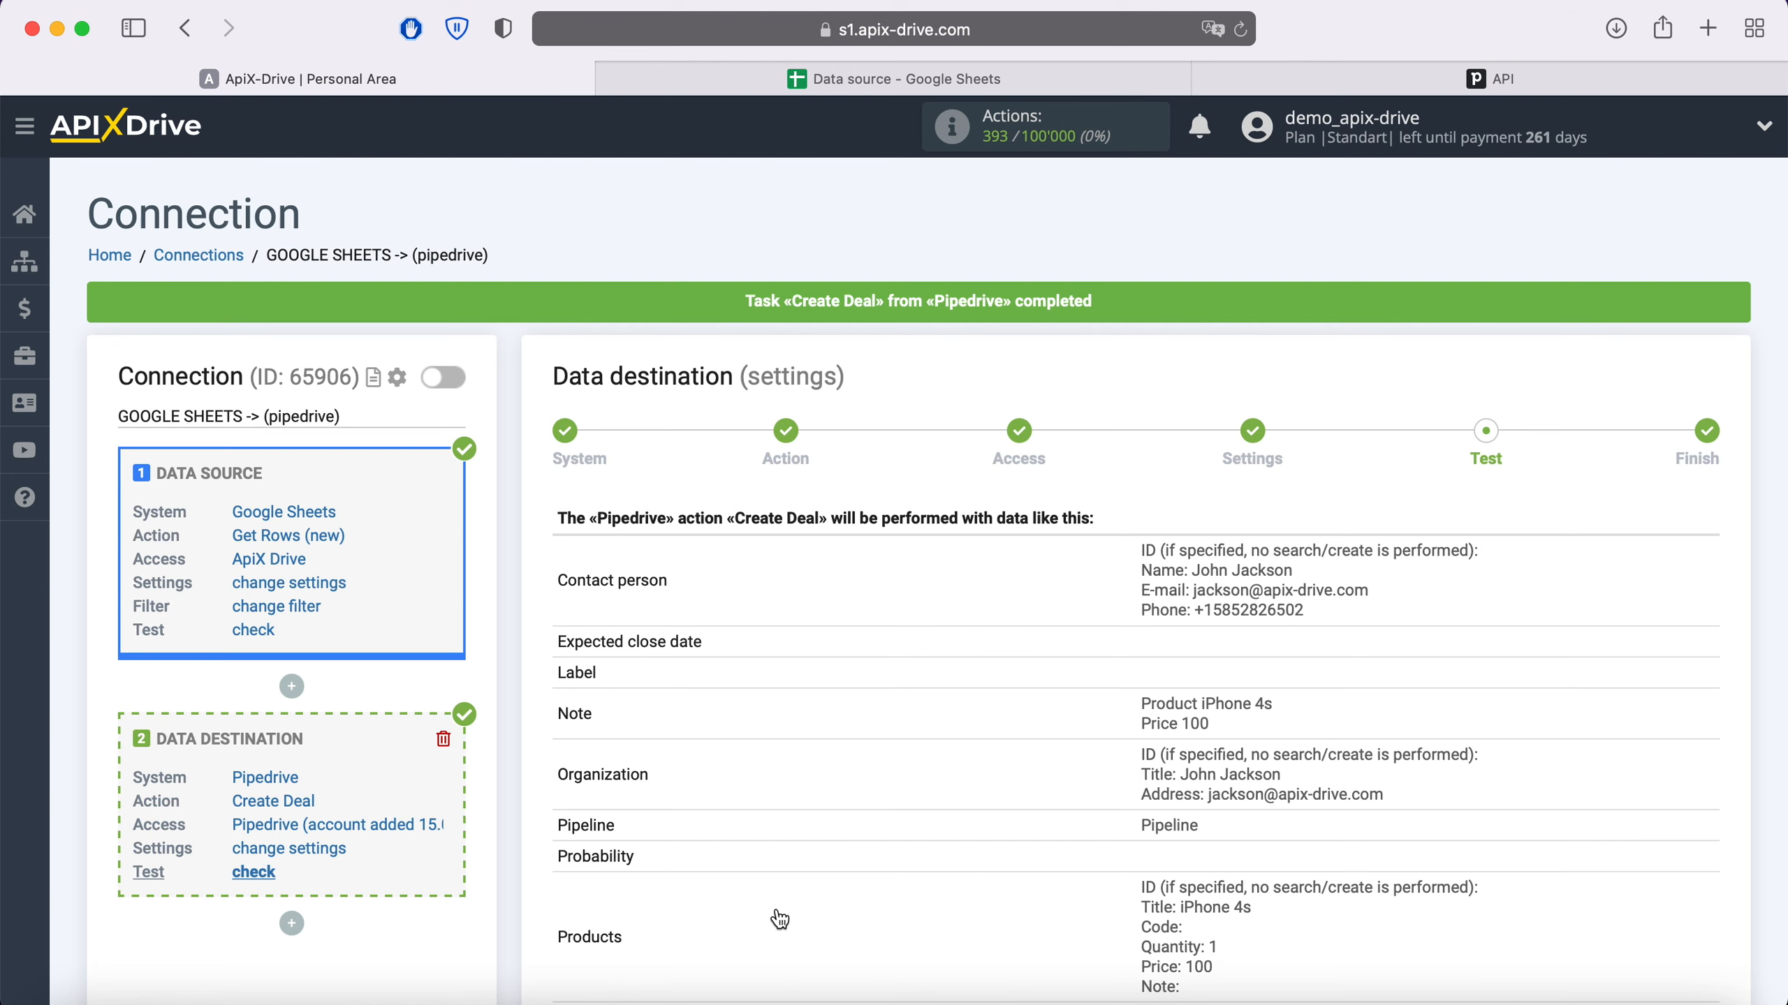
# Switch to Pipedrive, open the new test deal and examine its organization, person, note and overview details.
pyautogui.click(1482, 78)
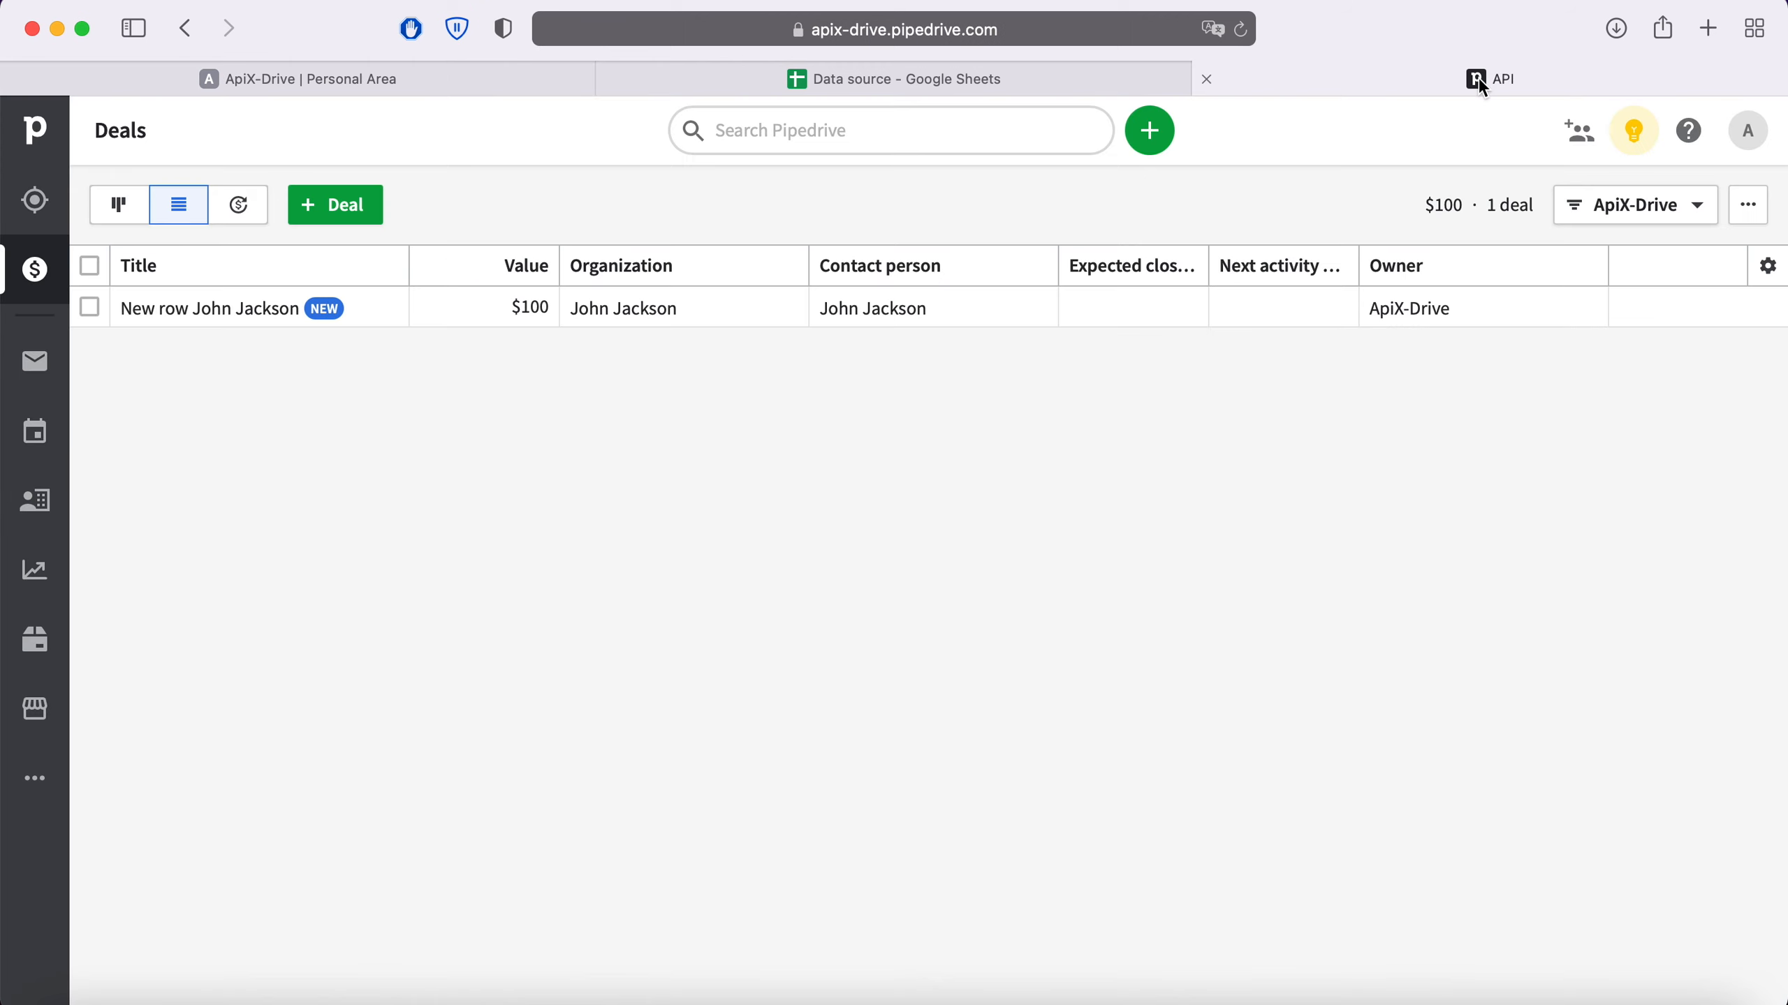
pyautogui.click(236, 300)
pyautogui.scroll(-3, 234, 297)
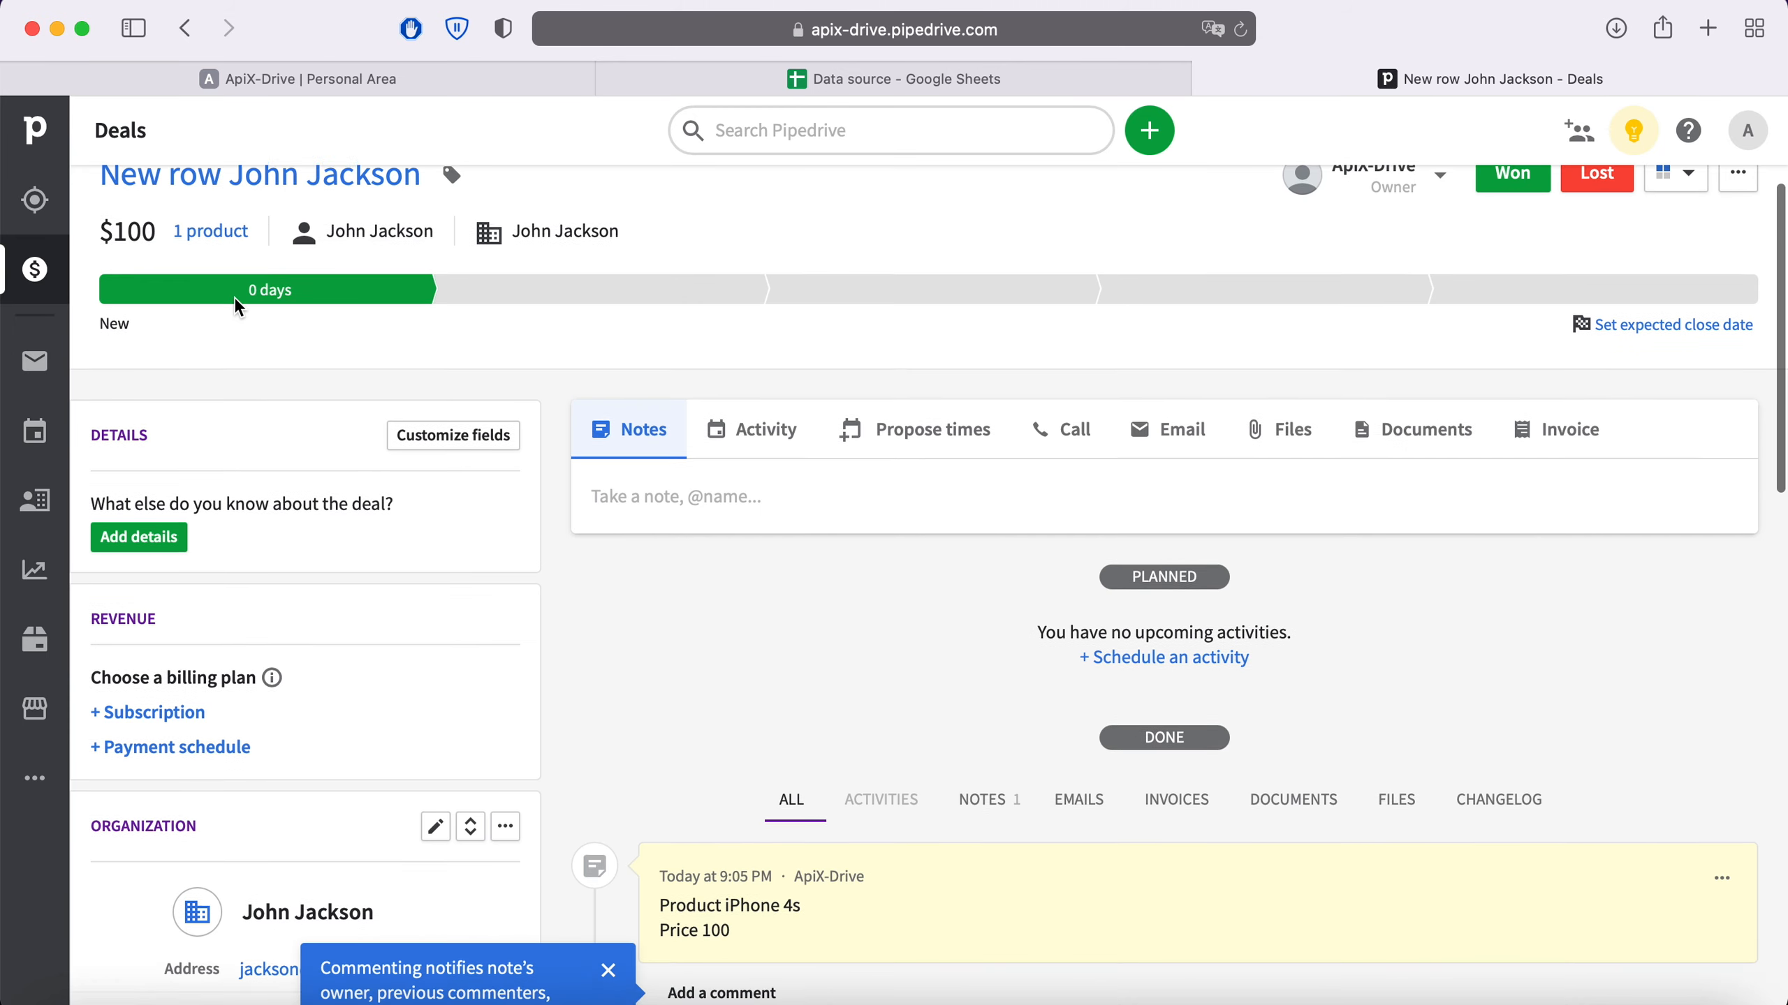
pyautogui.scroll(-5, 236, 299)
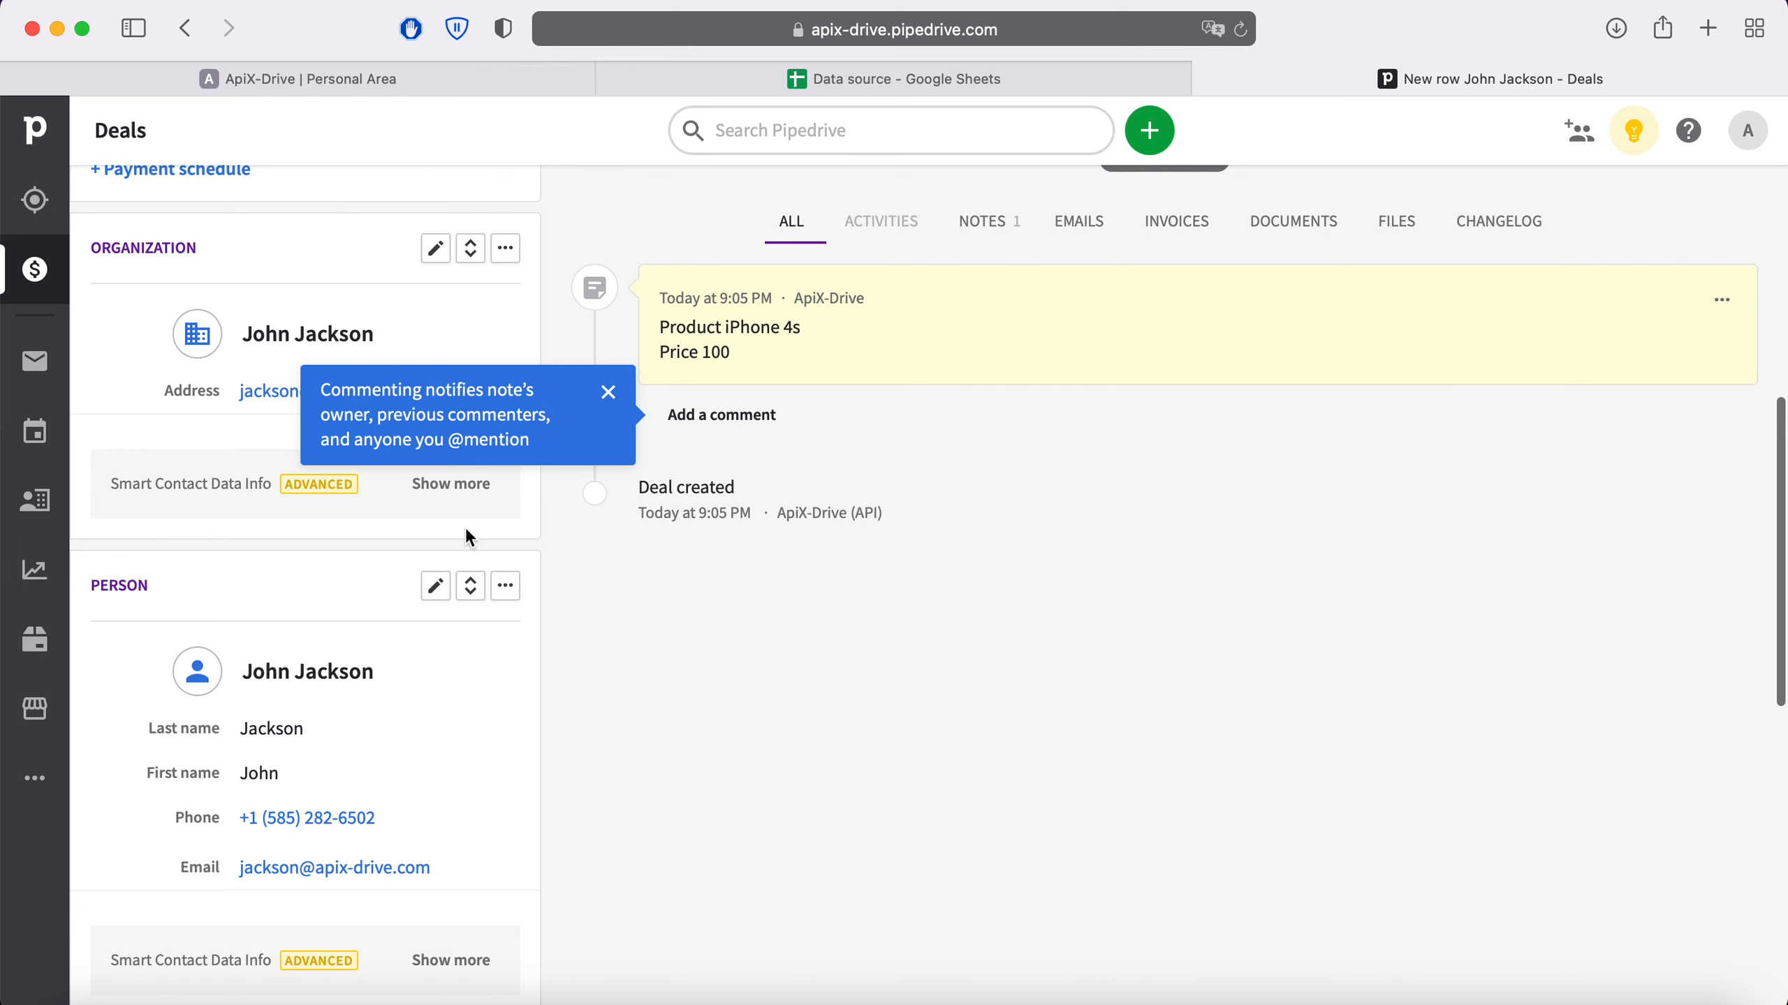
pyautogui.click(609, 393)
pyautogui.scroll(-3, 668, 660)
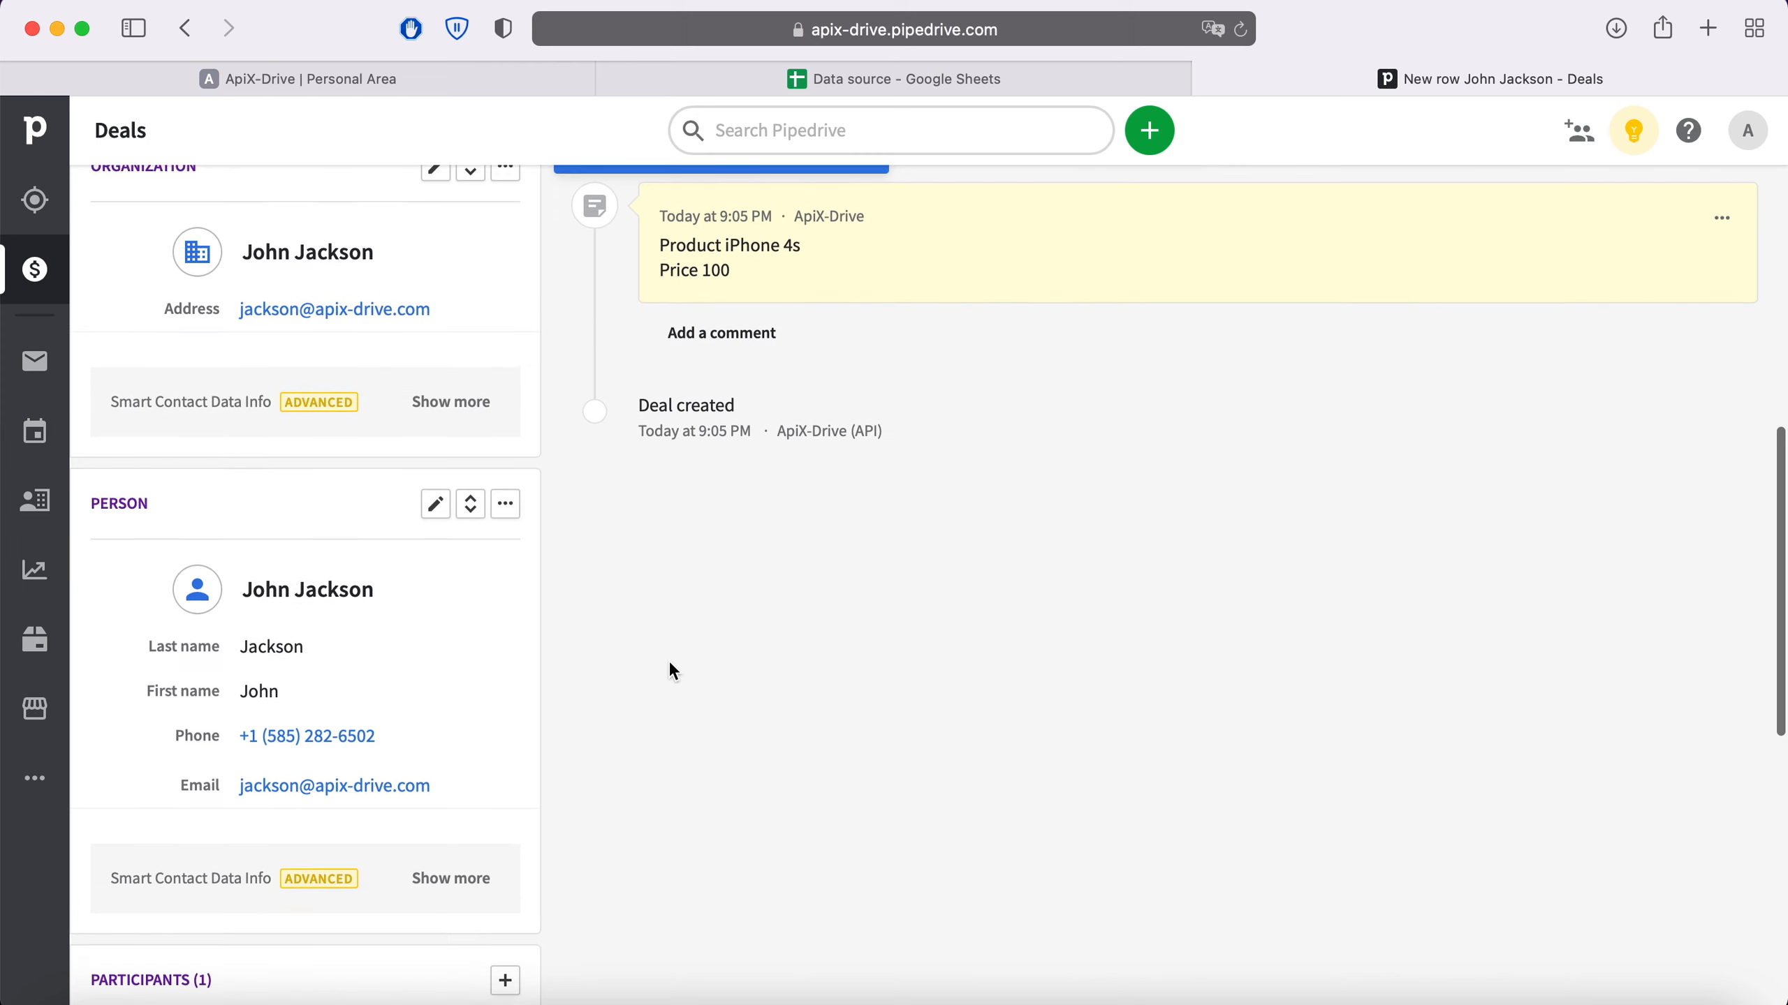
pyautogui.scroll(-5, 672, 665)
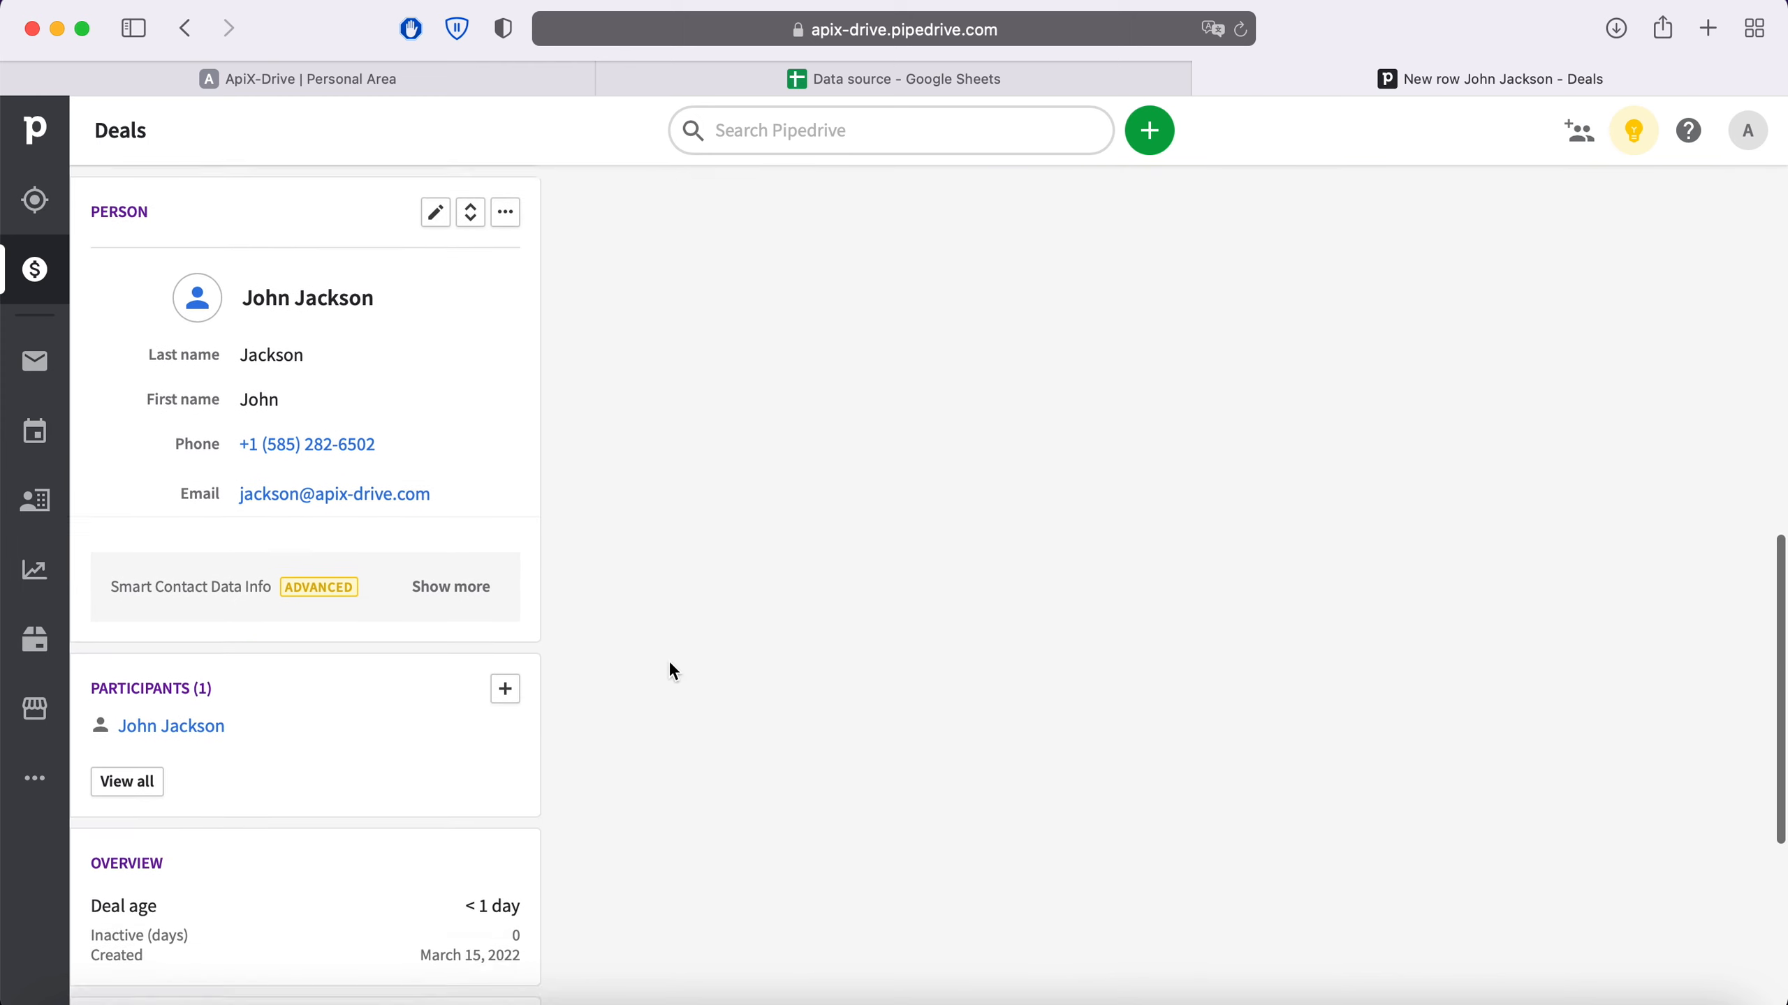
pyautogui.scroll(-3, 671, 664)
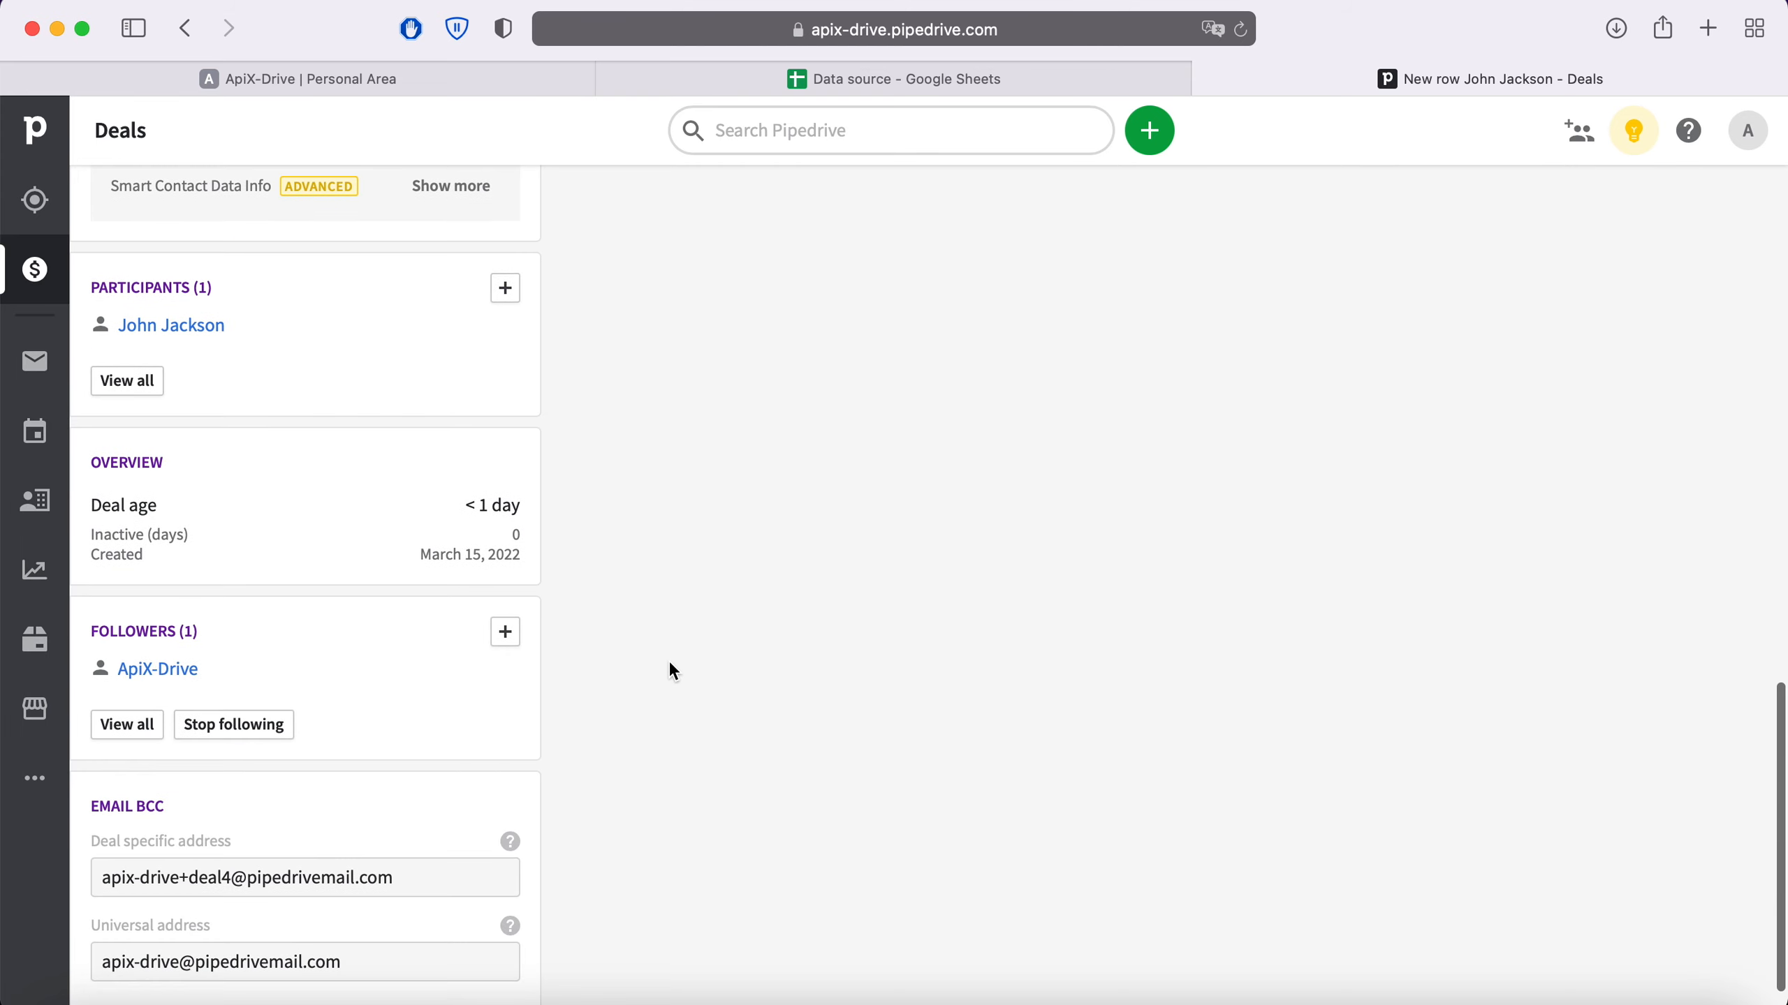
pyautogui.scroll(10, 667, 660)
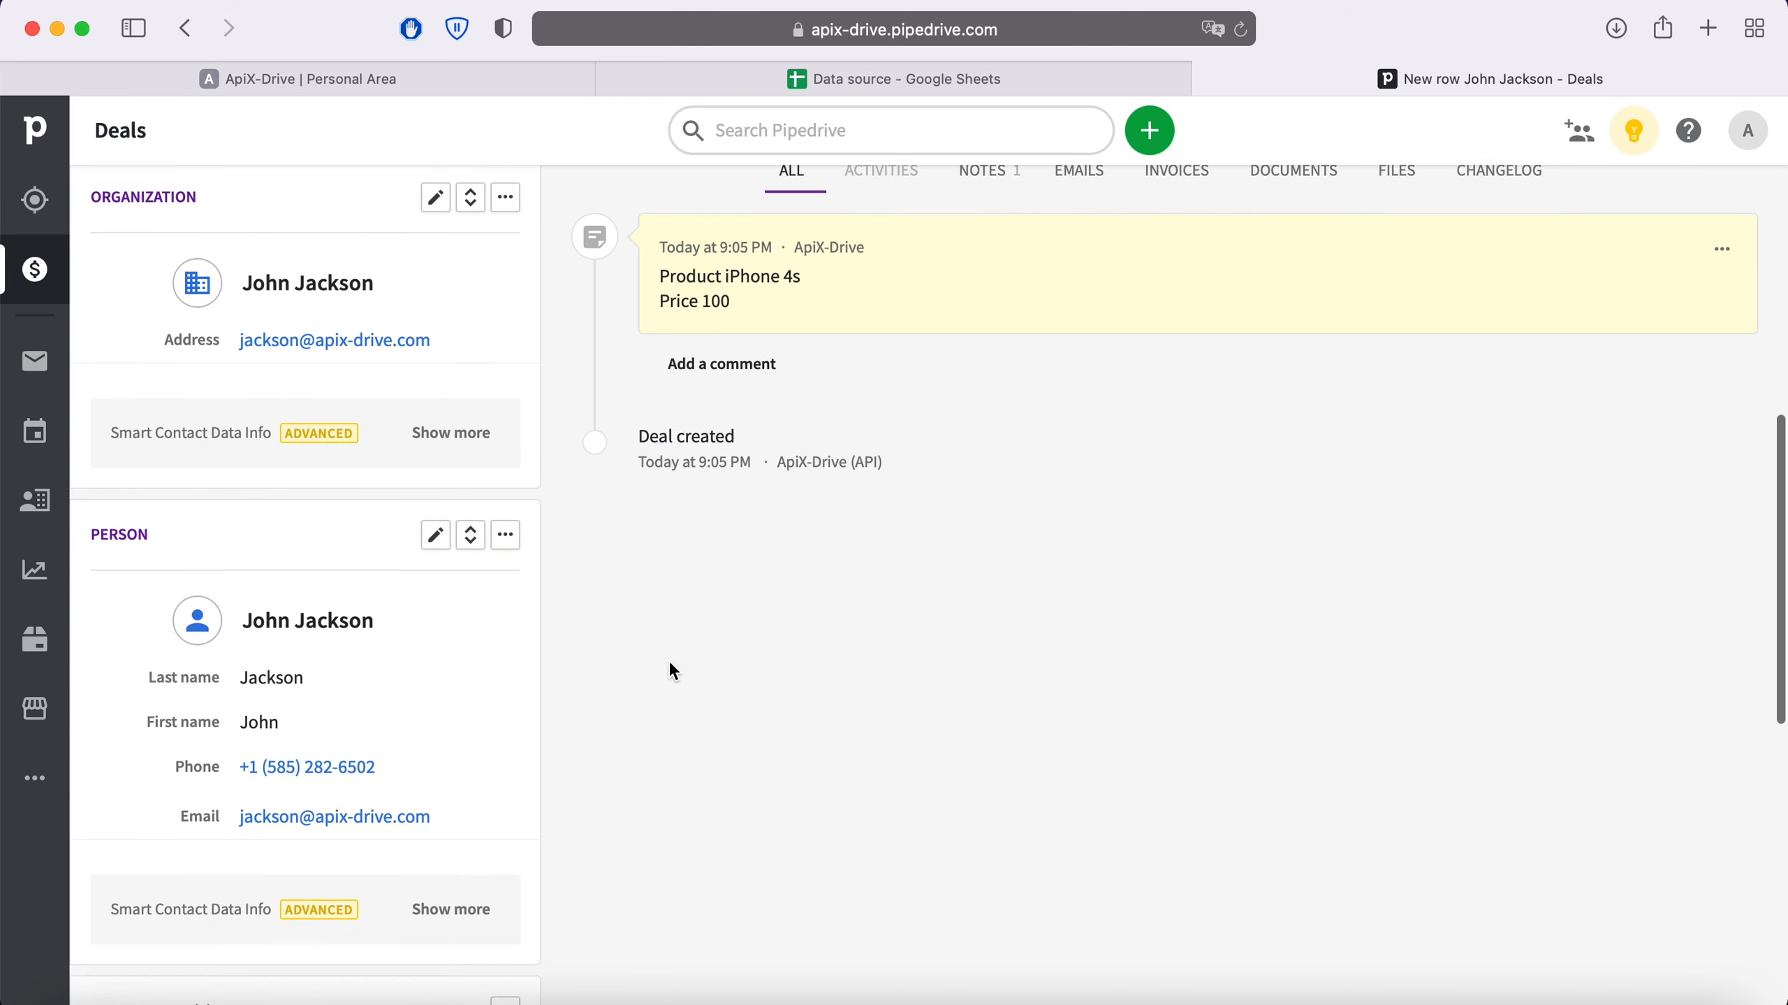
pyautogui.scroll(5, 668, 660)
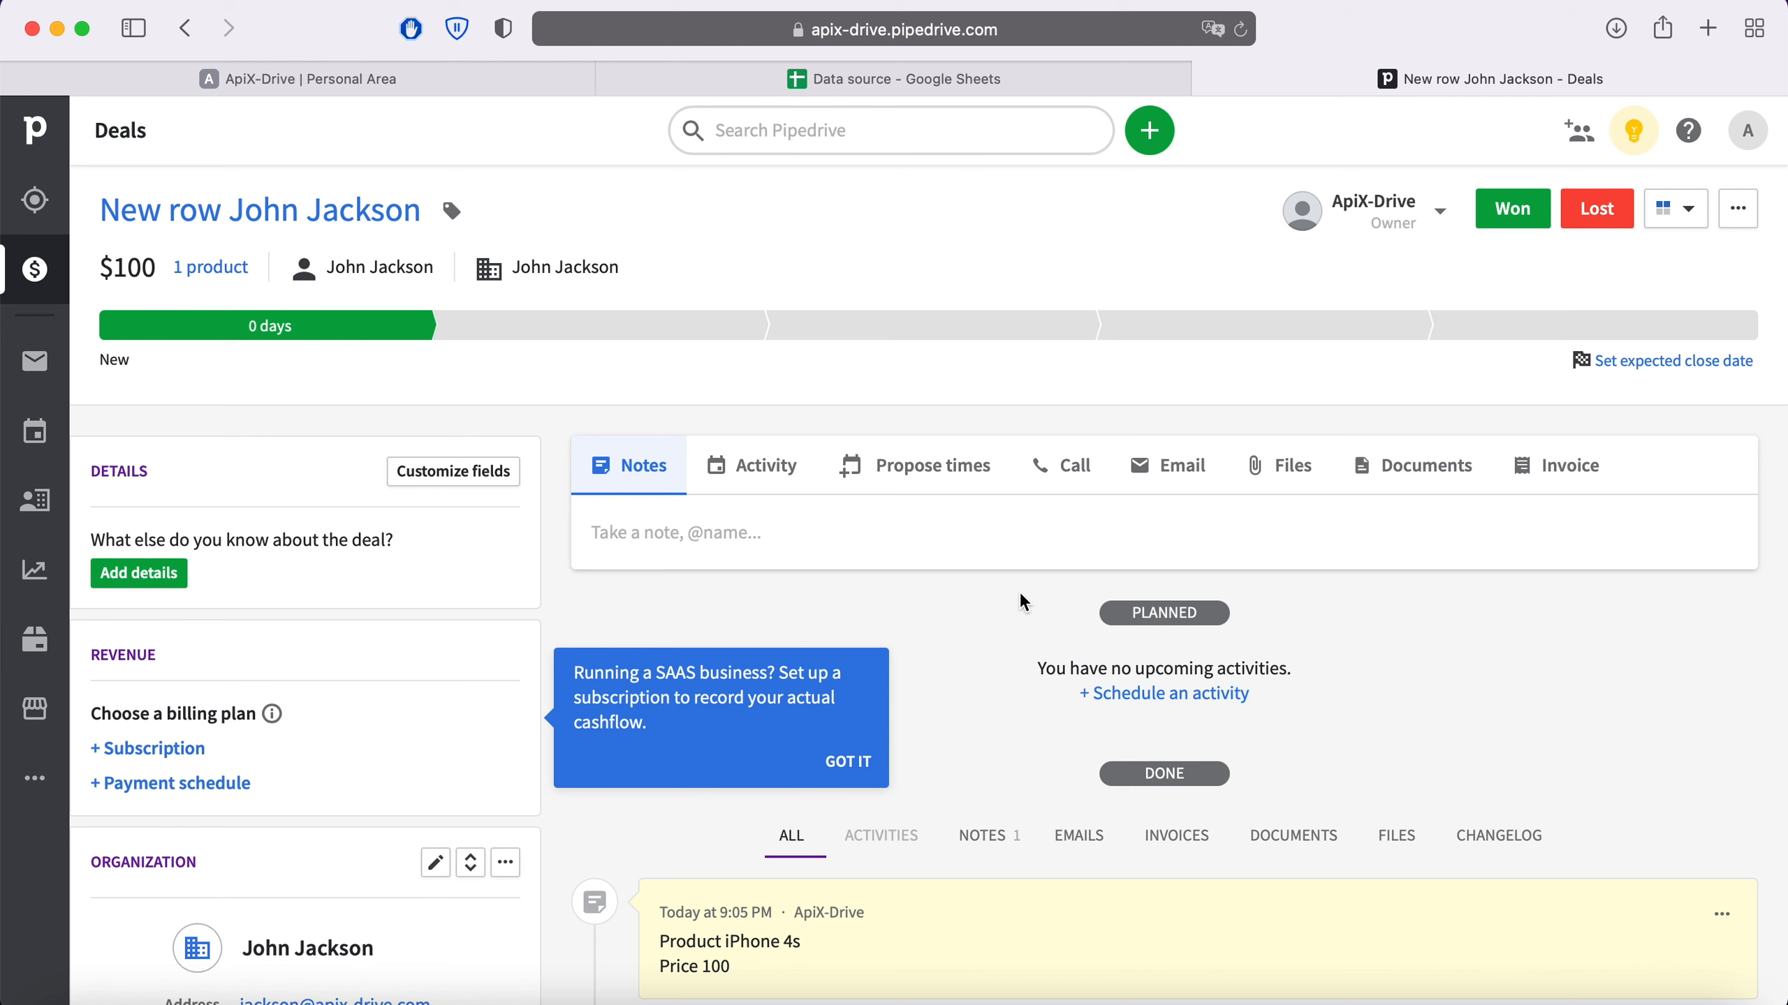
# Return to ApiX-Drive, finish the data destination setup and enable automatic updates for the connection.
pyautogui.click(362, 79)
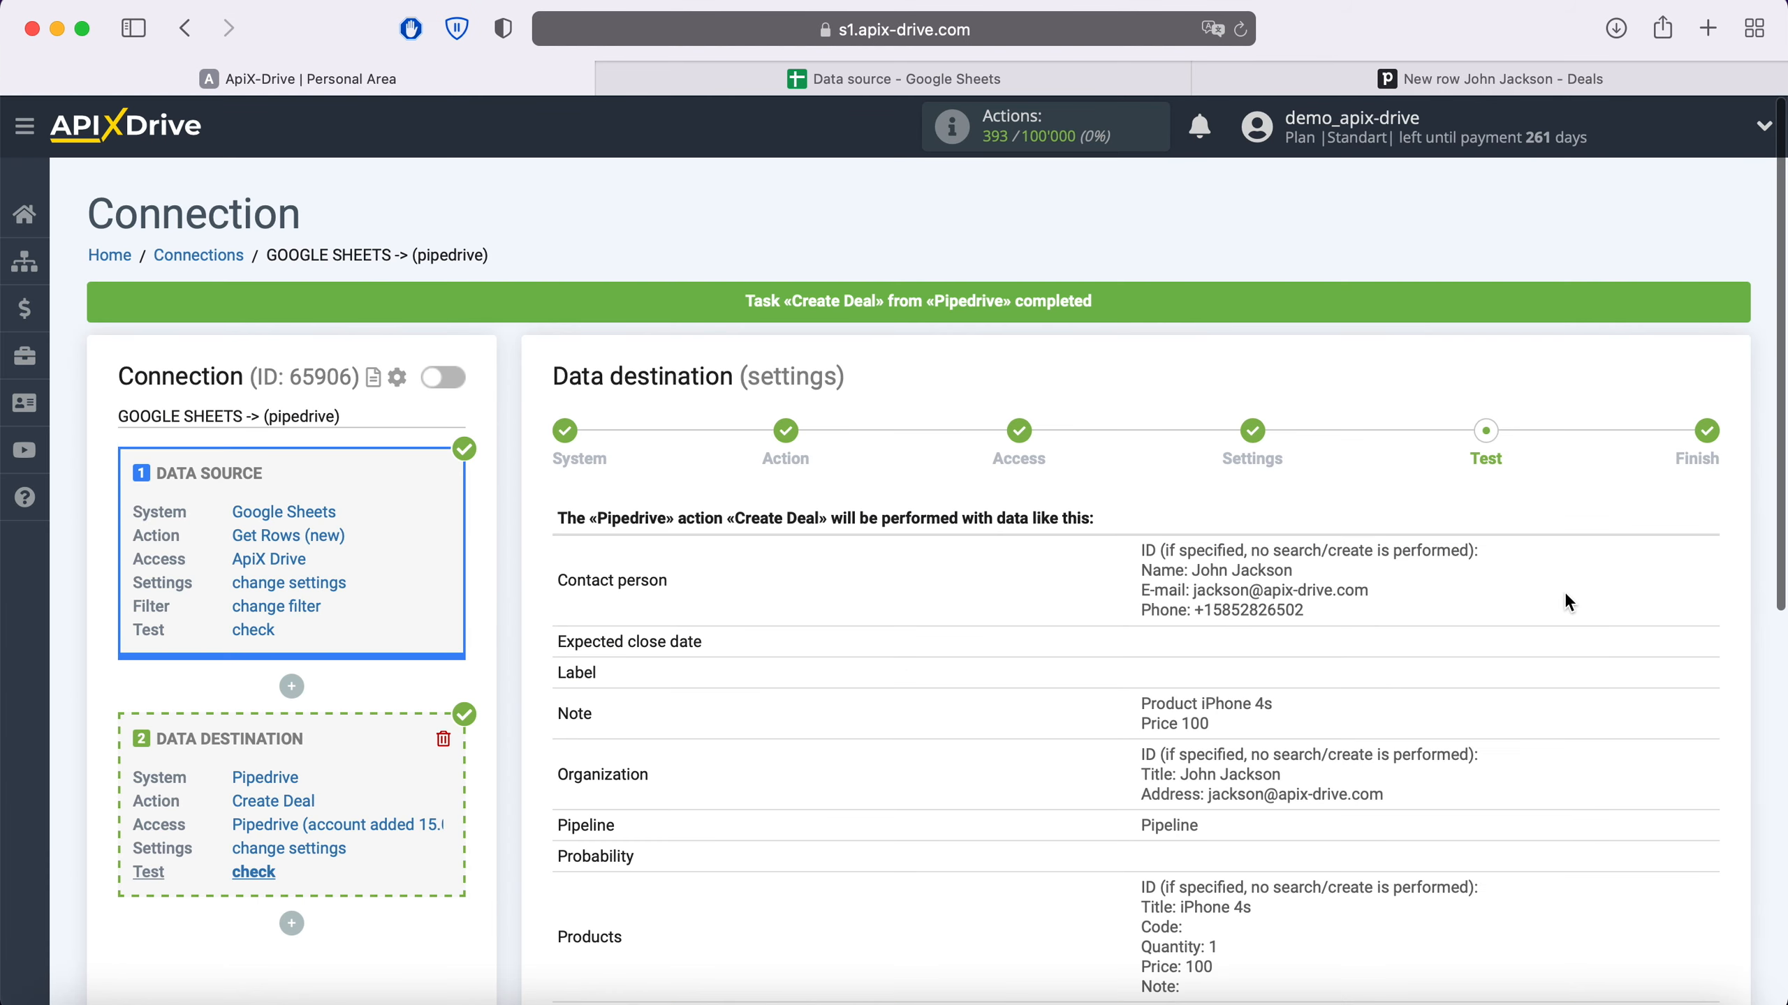
pyautogui.scroll(-4, 1565, 595)
pyautogui.click(1692, 909)
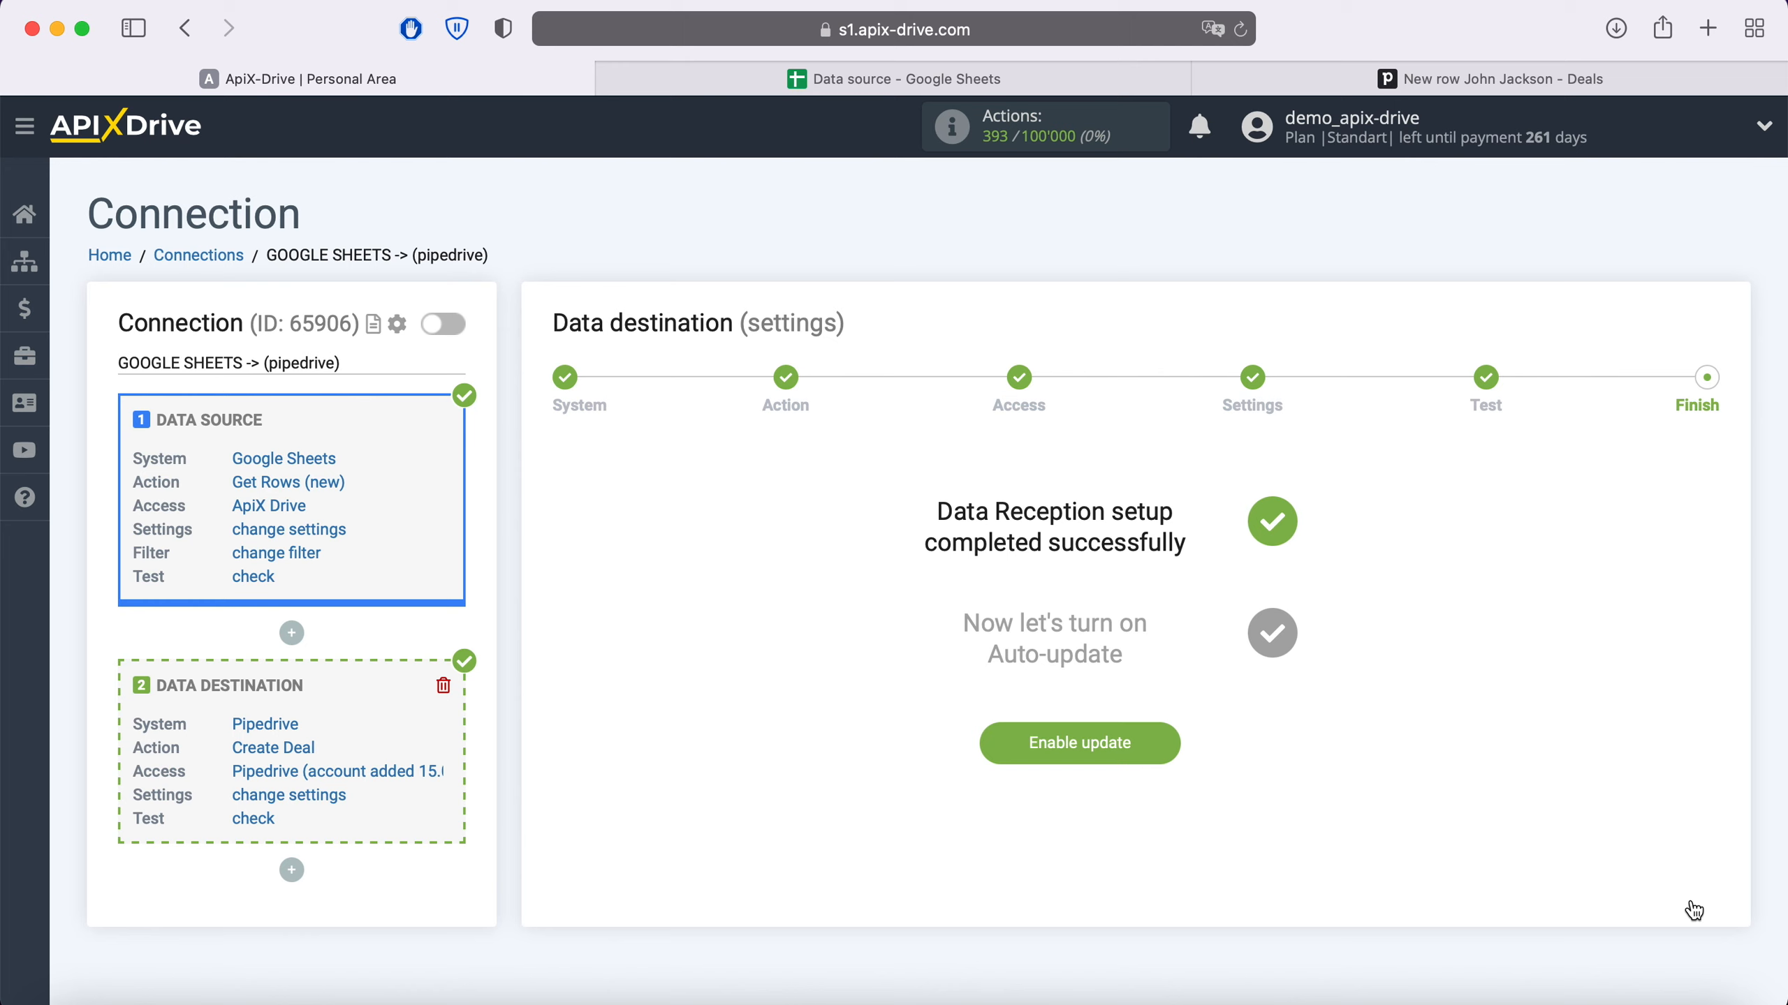
pyautogui.click(1169, 752)
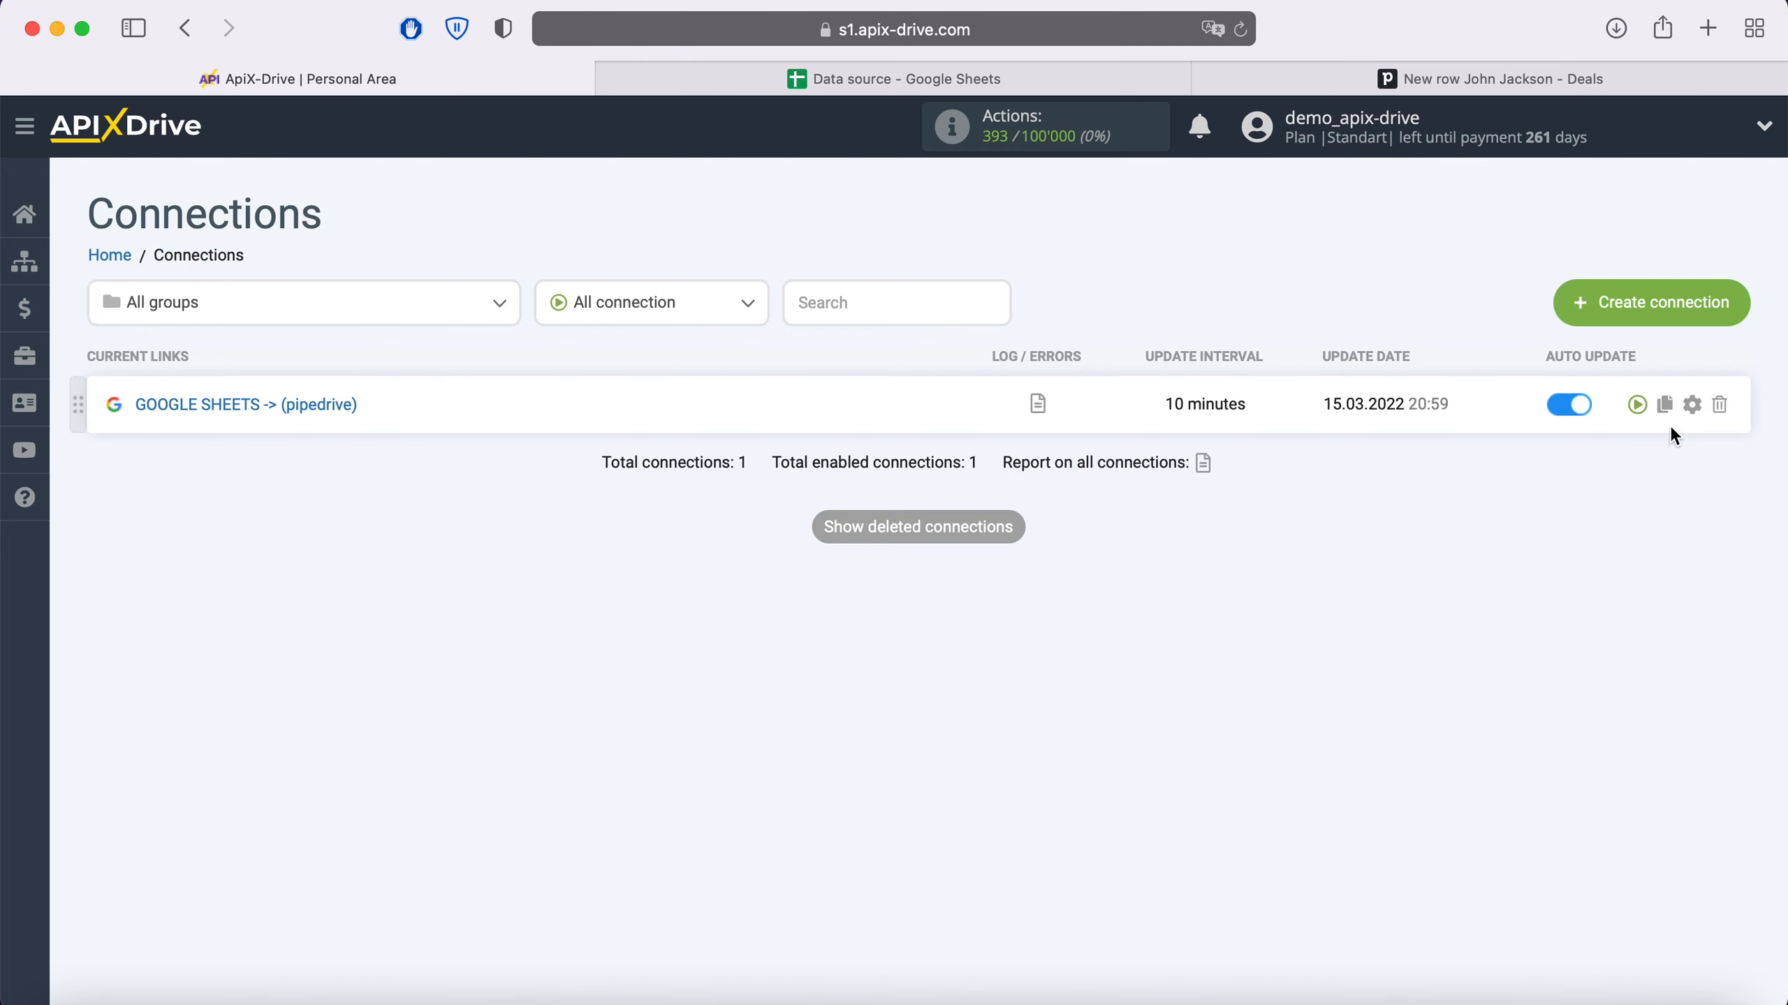
# Set the Google Sheets to Pipedrive connection's update interval to 5 minutes and save the connection setup.
pyautogui.click(1692, 406)
pyautogui.click(1067, 579)
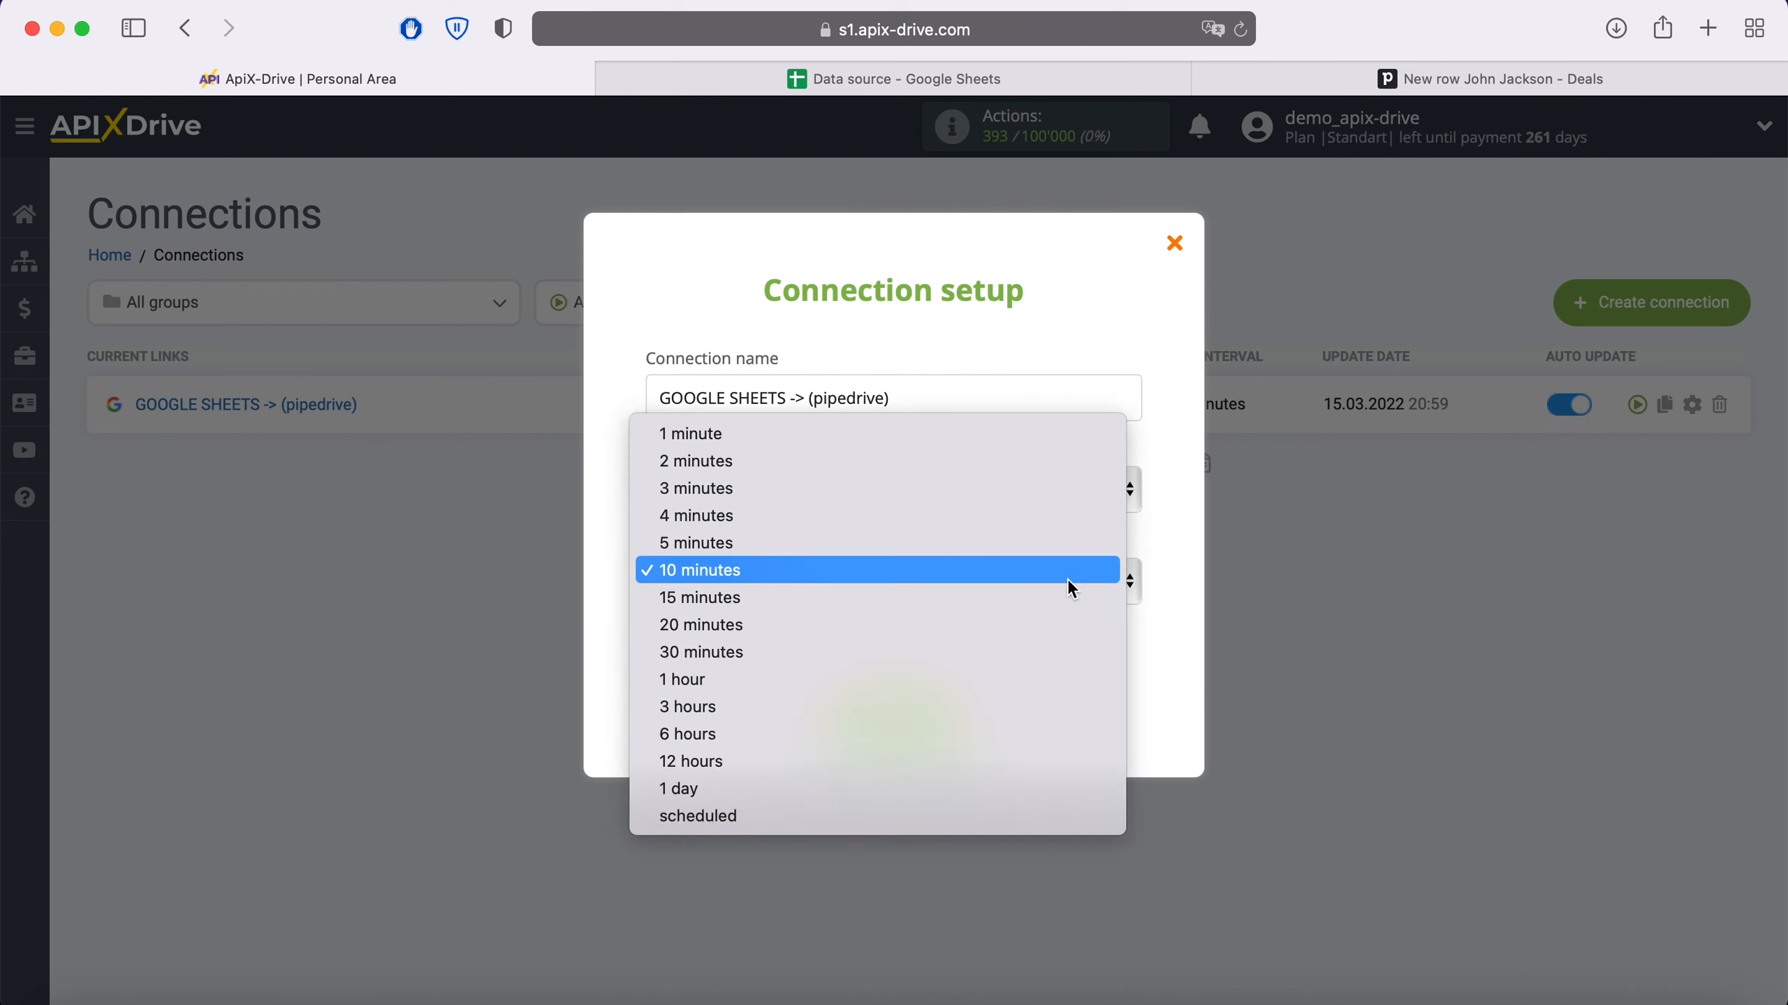
pyautogui.click(961, 543)
pyautogui.click(943, 710)
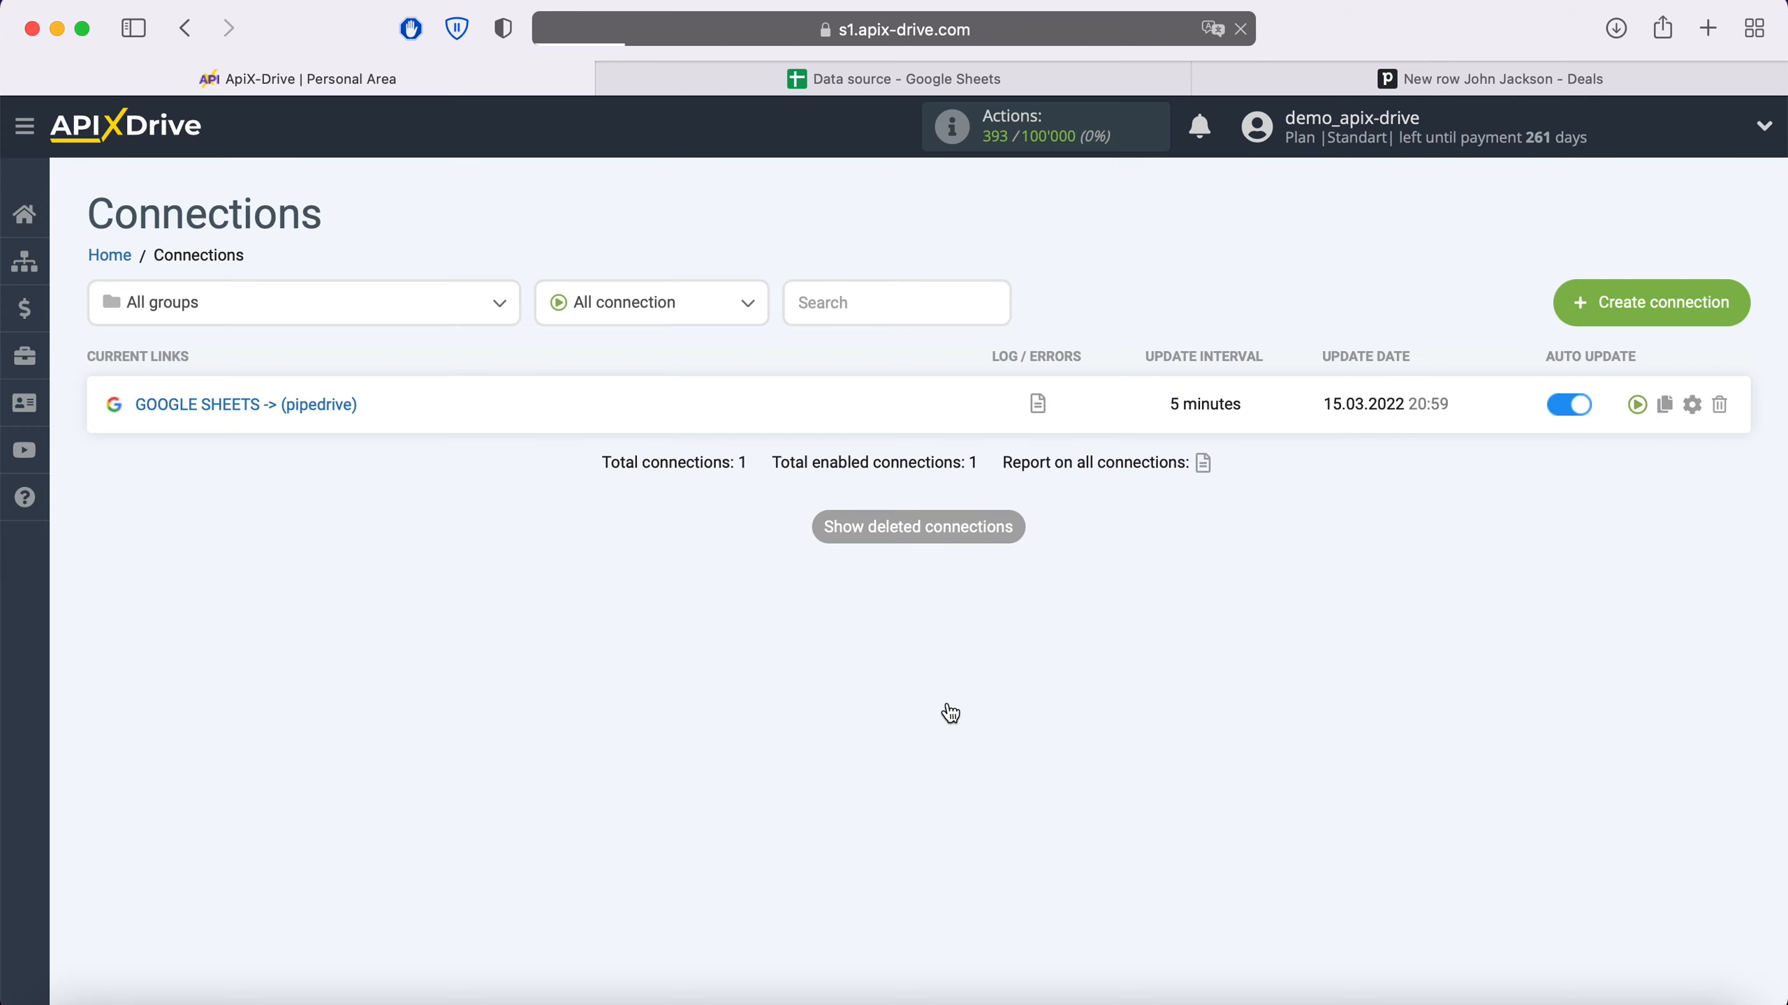